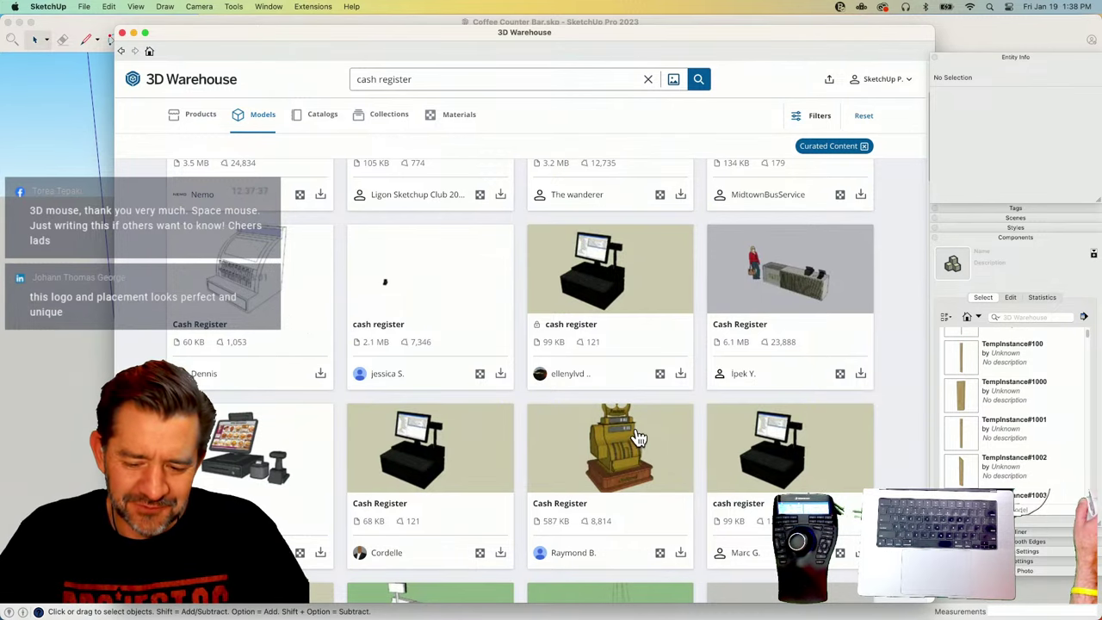
Look through the cash register models for one that suits the coffee counter.
{"action": "scroll", "coordinate": [608, 438], "scroll_direction": "down", "scroll_amount": 5}
{"action": "scroll", "coordinate": [608, 387], "scroll_direction": "up", "scroll_amount": 1}
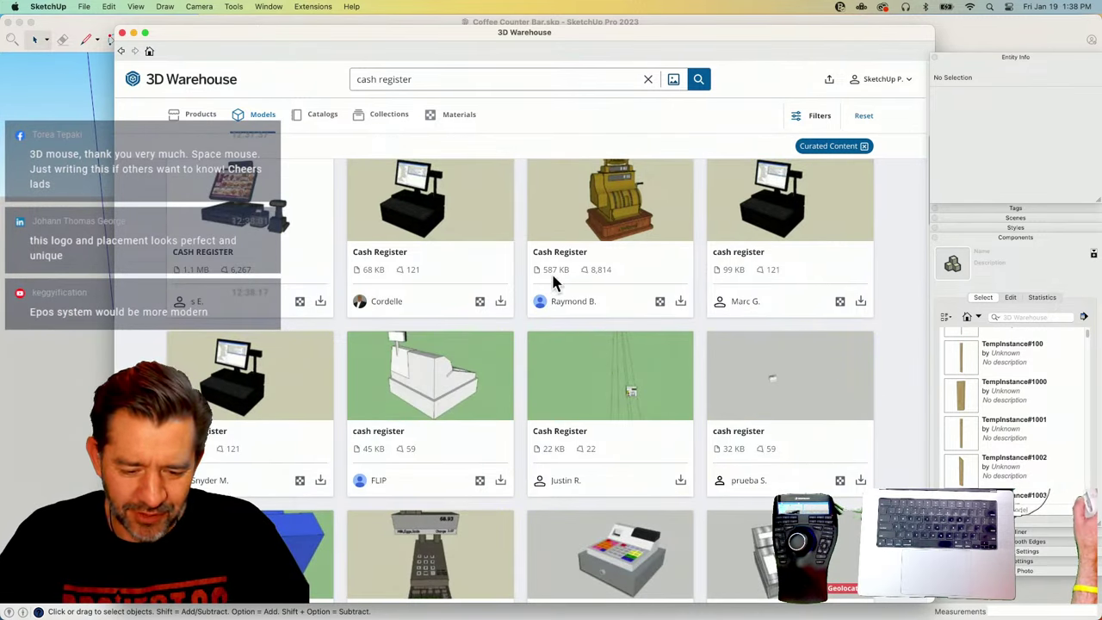
{"action": "scroll", "coordinate": [554, 282], "scroll_direction": "up", "scroll_amount": 1}
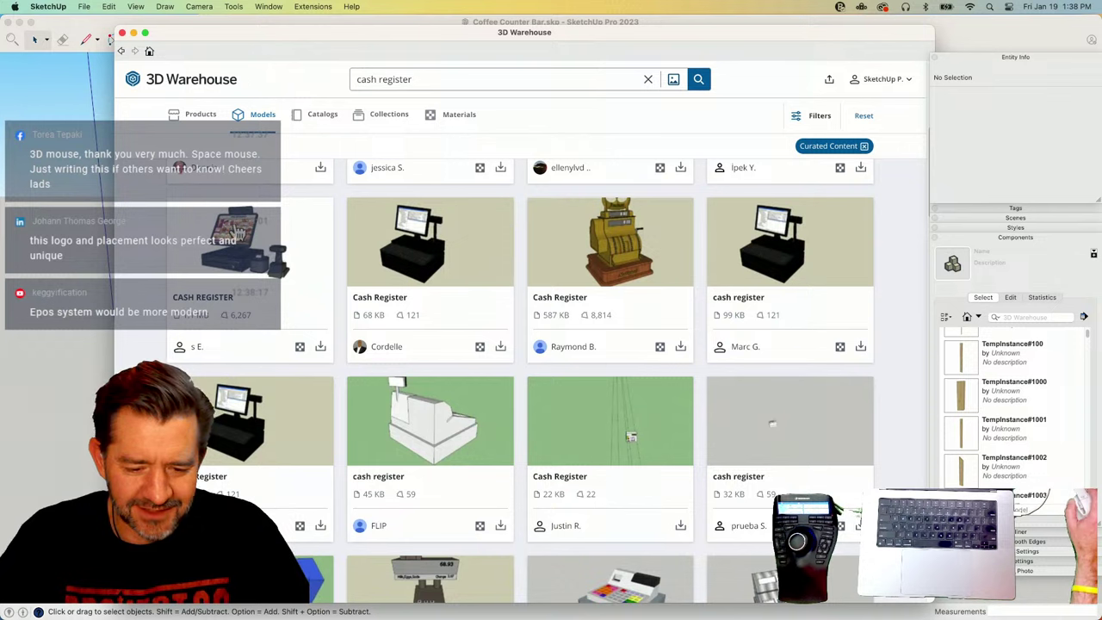
{"action": "scroll", "coordinate": [284, 297], "scroll_direction": "down", "scroll_amount": 5}
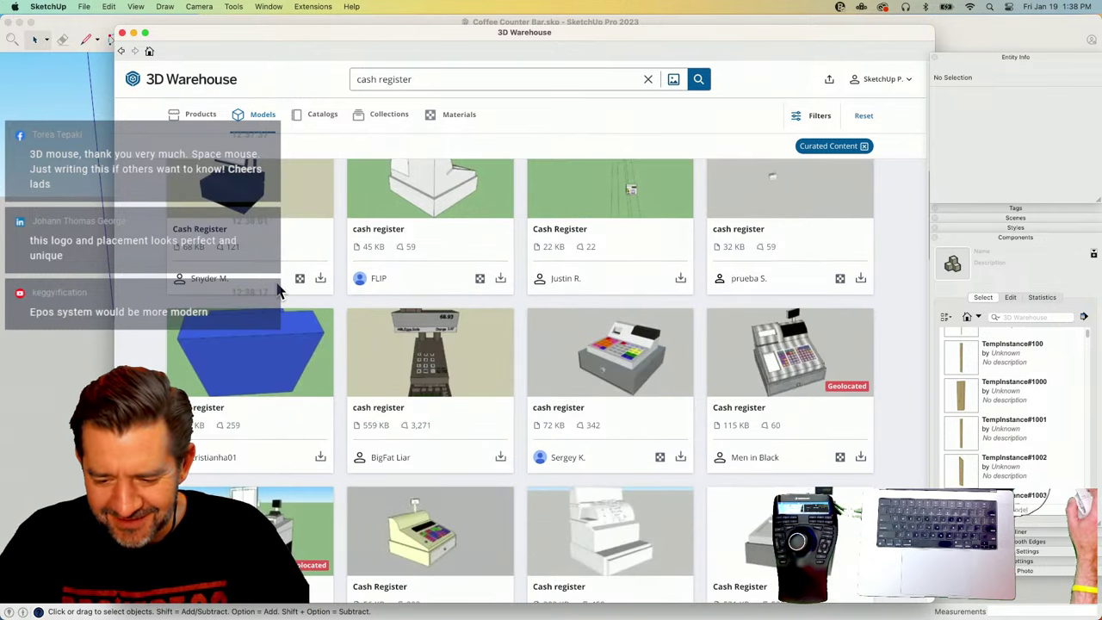
{"action": "scroll", "coordinate": [277, 290], "scroll_direction": "down", "scroll_amount": 8}
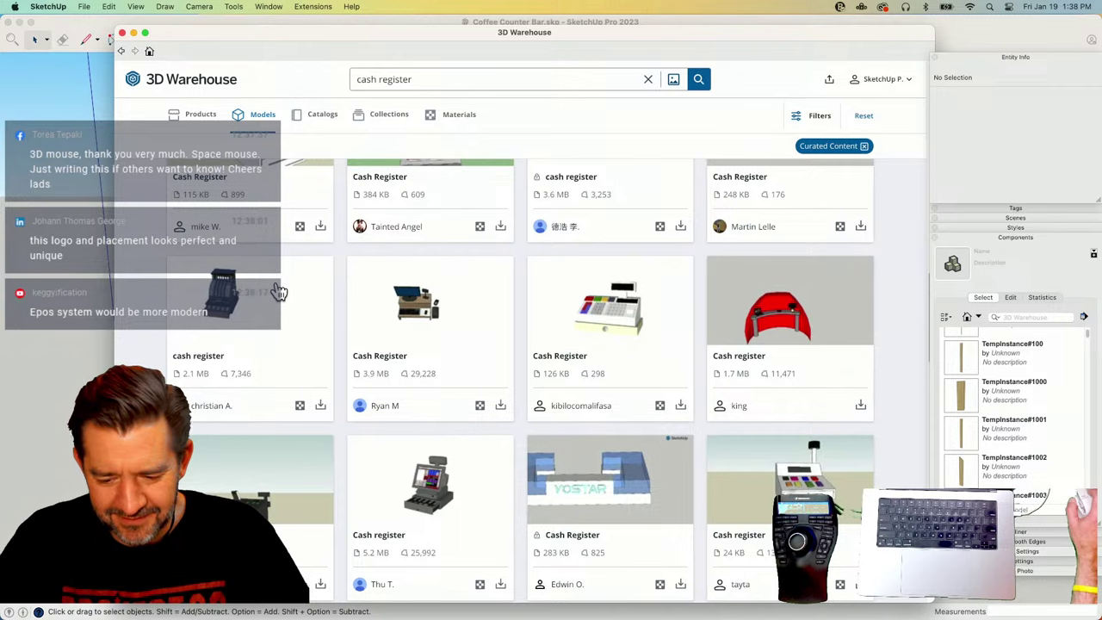
{"action": "scroll", "coordinate": [277, 291], "scroll_direction": "up", "scroll_amount": 10}
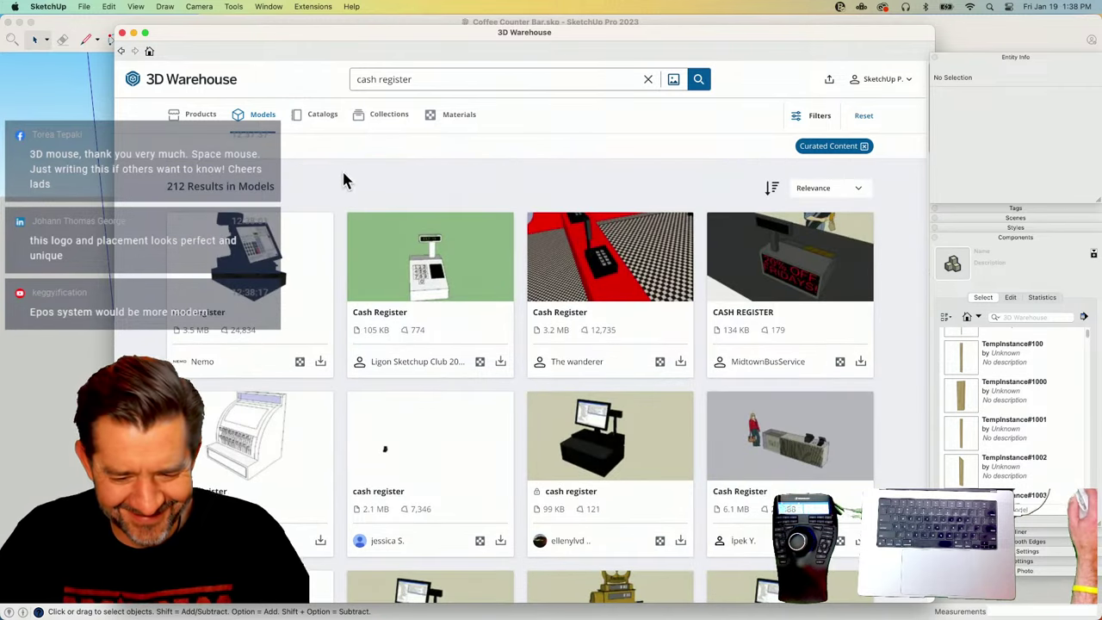
Try the model search "ipad cash register" and return to the "cash register" results.
{"action": "left_click", "coordinate": [357, 79]}
{"action": "type", "text": "ipad"}
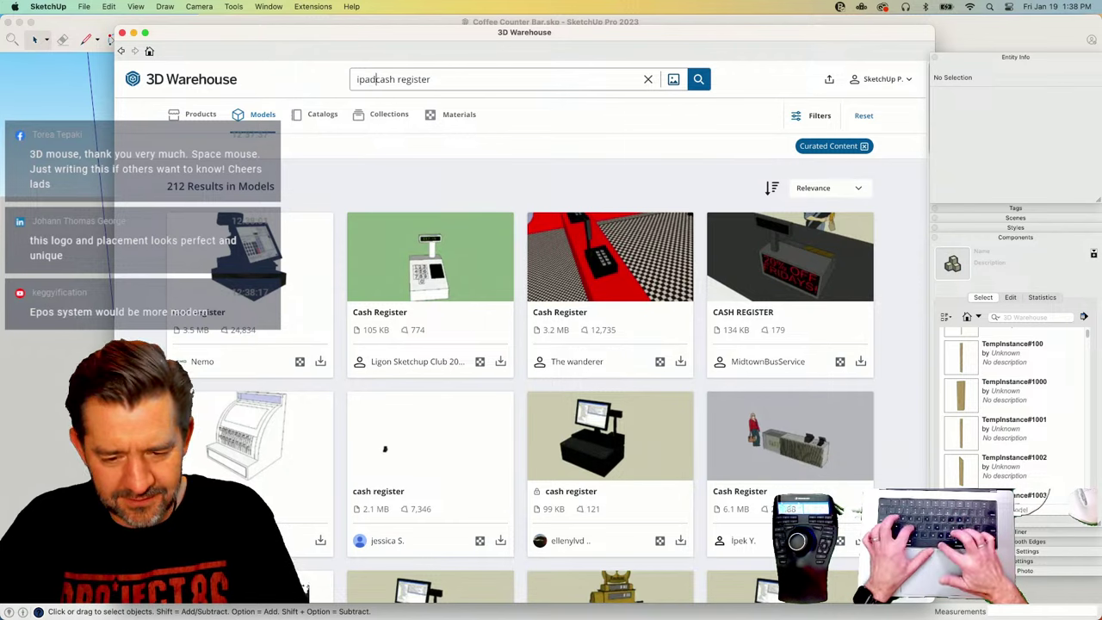
{"action": "key", "text": "Return"}
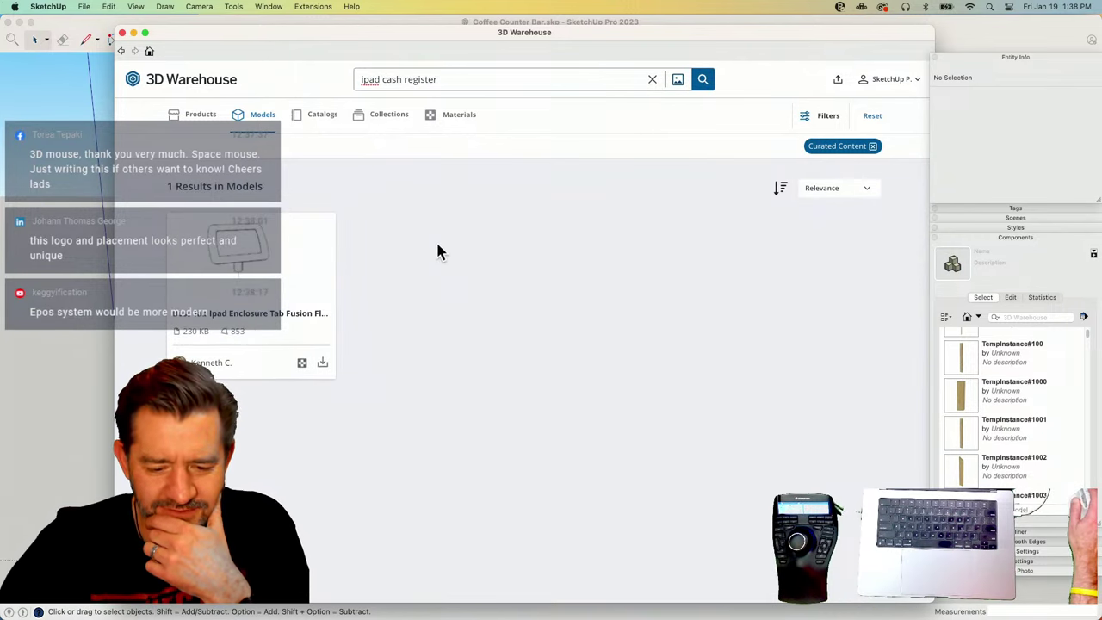
{"action": "double_click", "coordinate": [379, 78]}
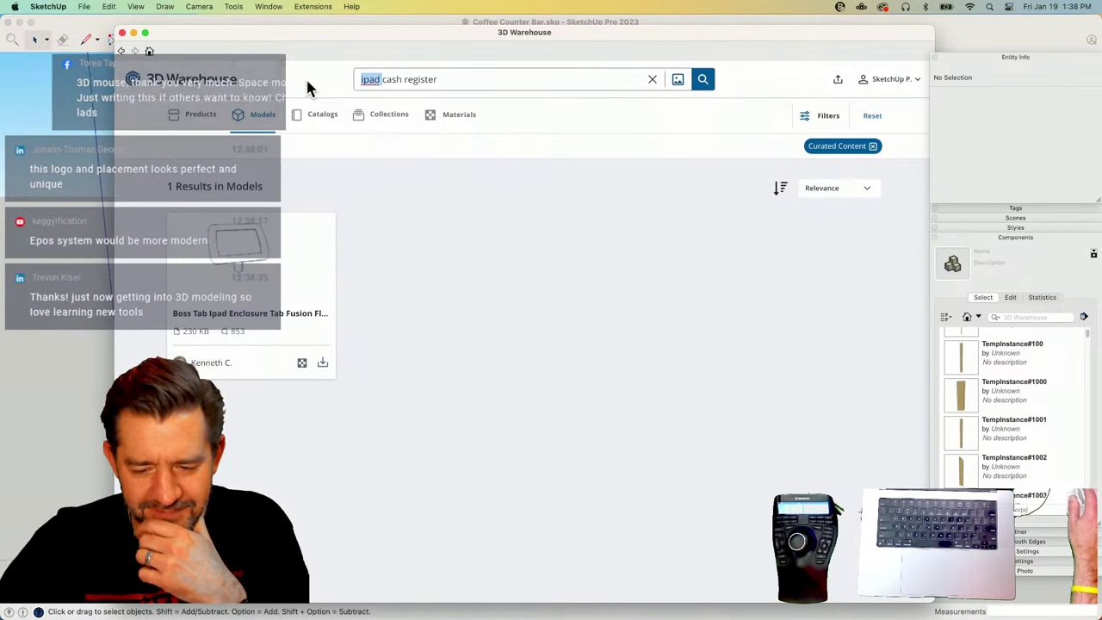
{"action": "key", "text": "BackSpace"}
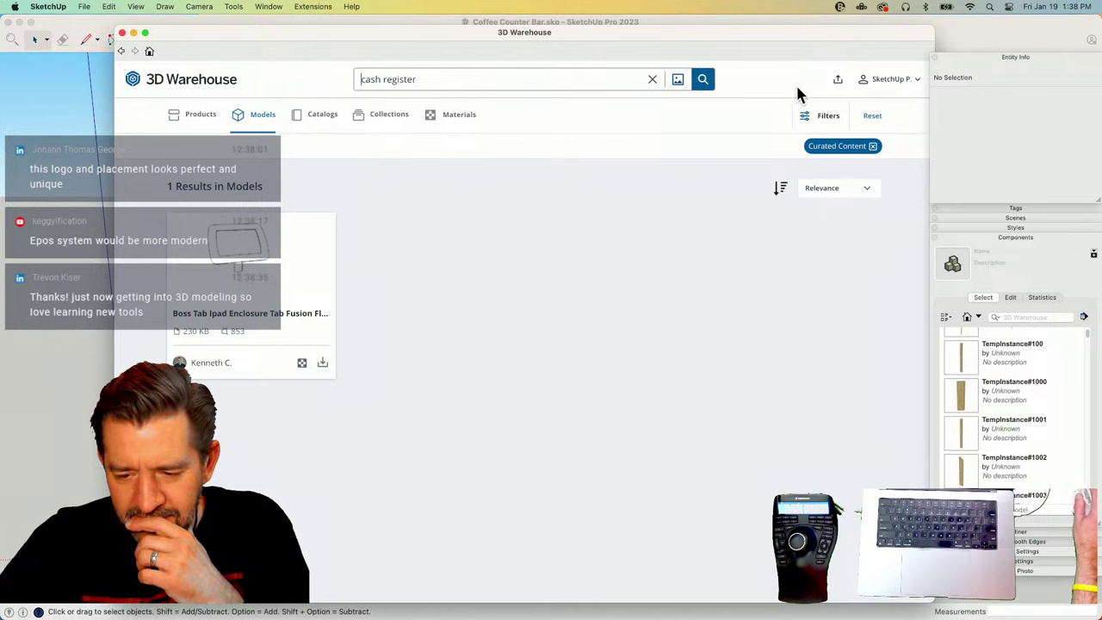
{"action": "left_click", "coordinate": [703, 79]}
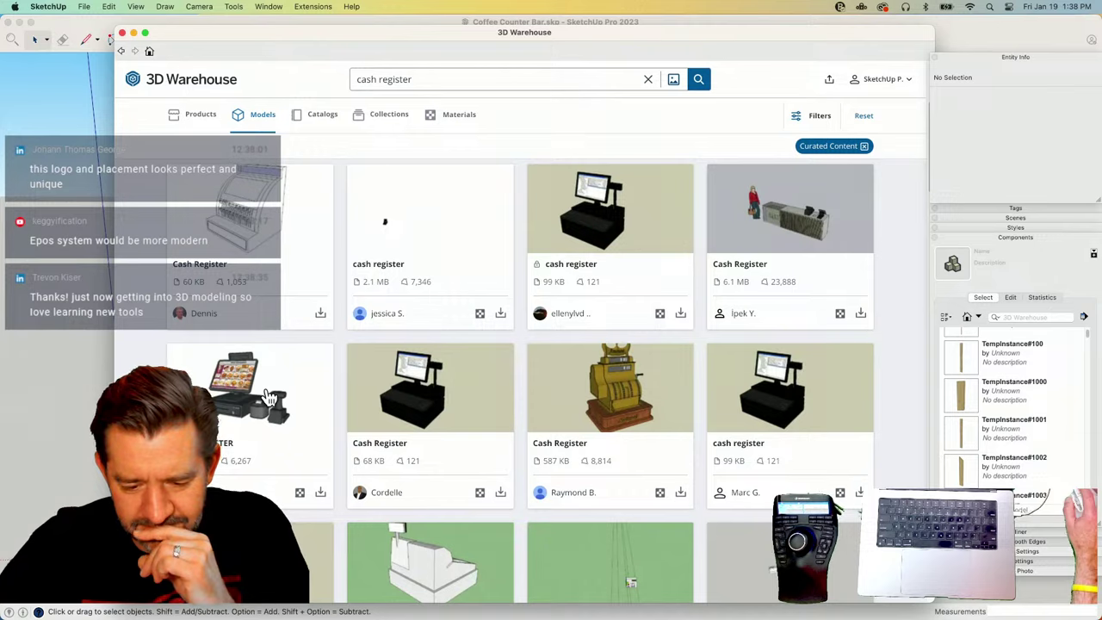
Load the CASH REGISTER model with the EPOS restaurant touchscreen directly into the model and place it on the order counter.
{"action": "left_click", "coordinate": [268, 396]}
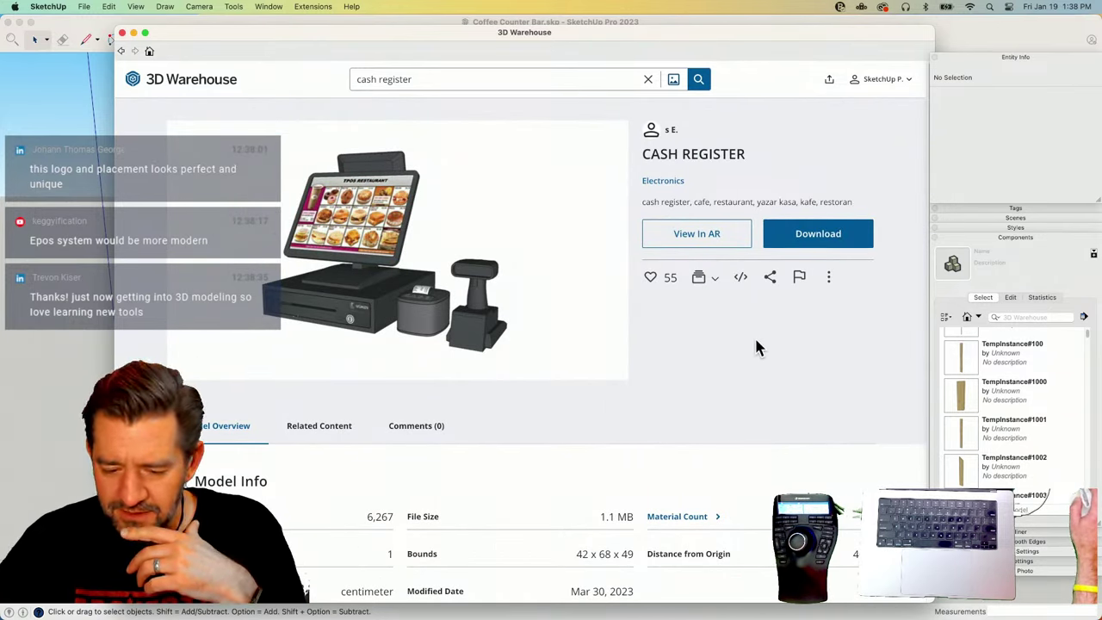
{"action": "scroll", "coordinate": [723, 387], "scroll_direction": "down", "scroll_amount": 1}
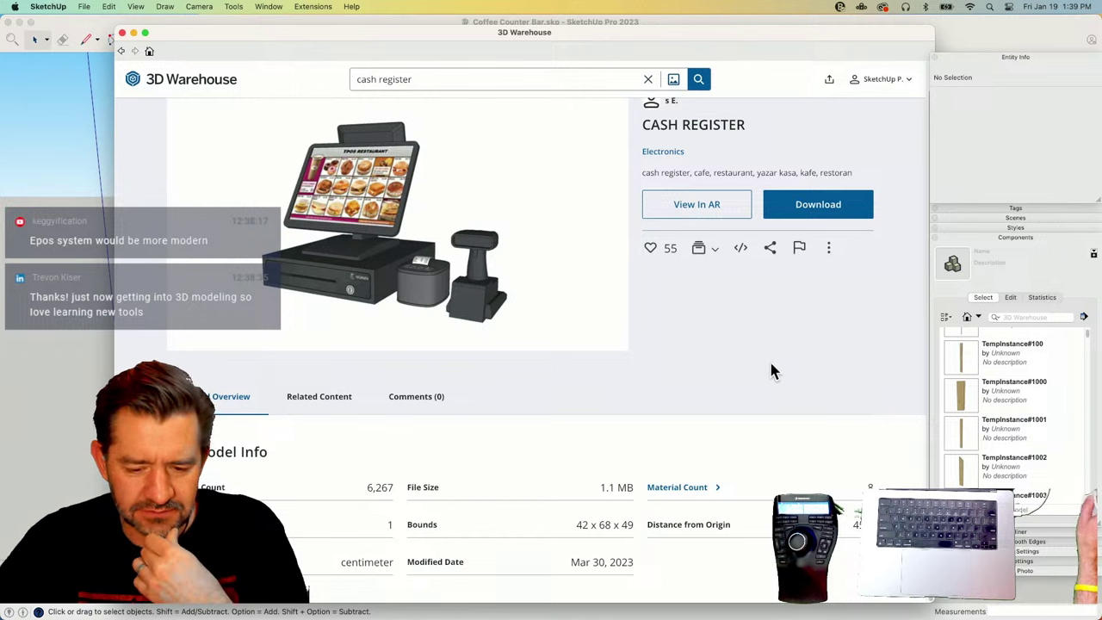
{"action": "left_click", "coordinate": [799, 206]}
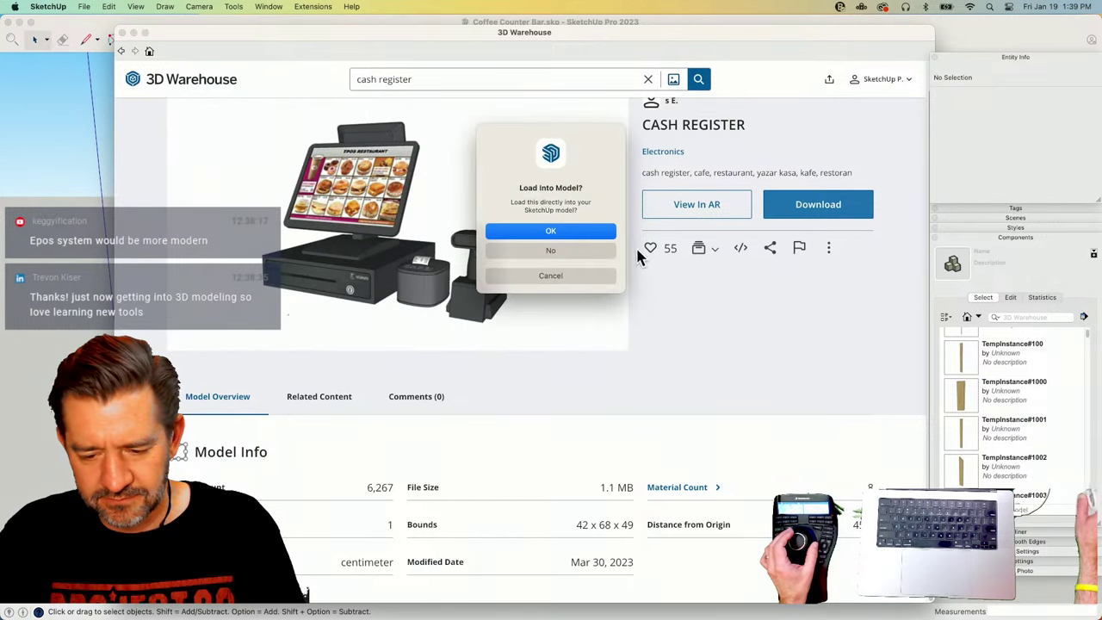
{"action": "left_click", "coordinate": [569, 231]}
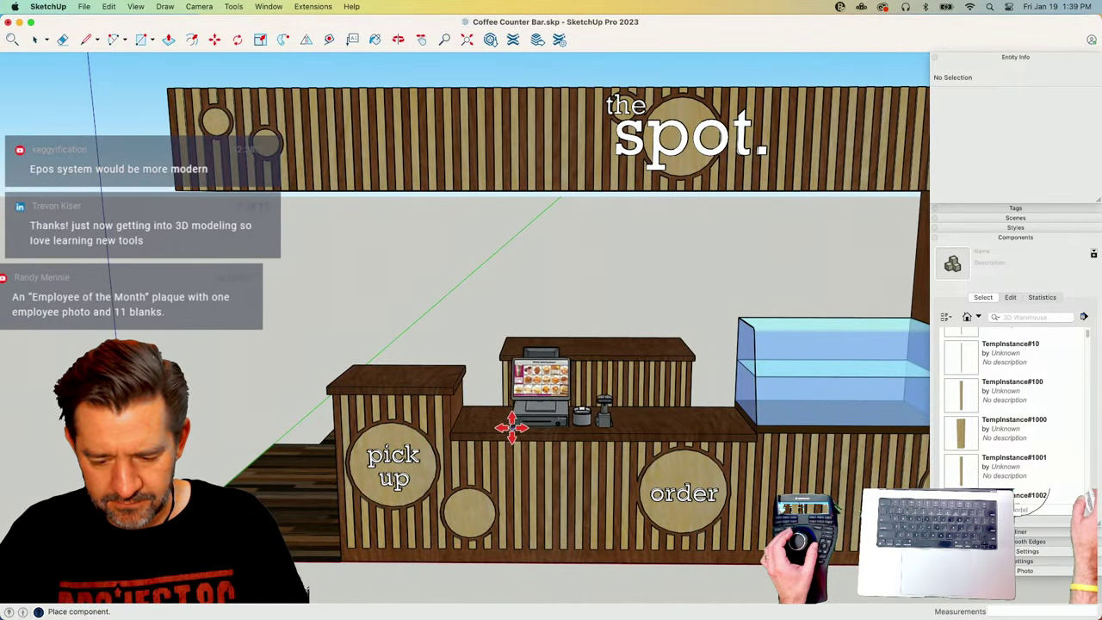
{"action": "left_click", "coordinate": [547, 424]}
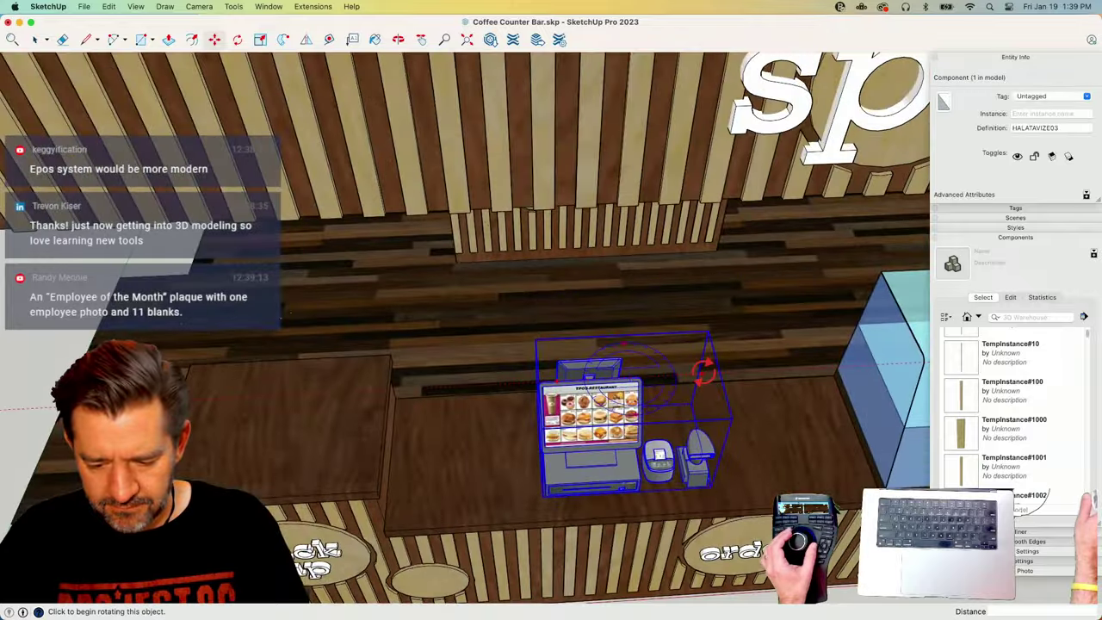
Rotate the cash register 180° so its screen faces the staff side, shift it about 2 3/16" toward that side, and deselect it.
{"action": "left_click", "coordinate": [702, 369]}
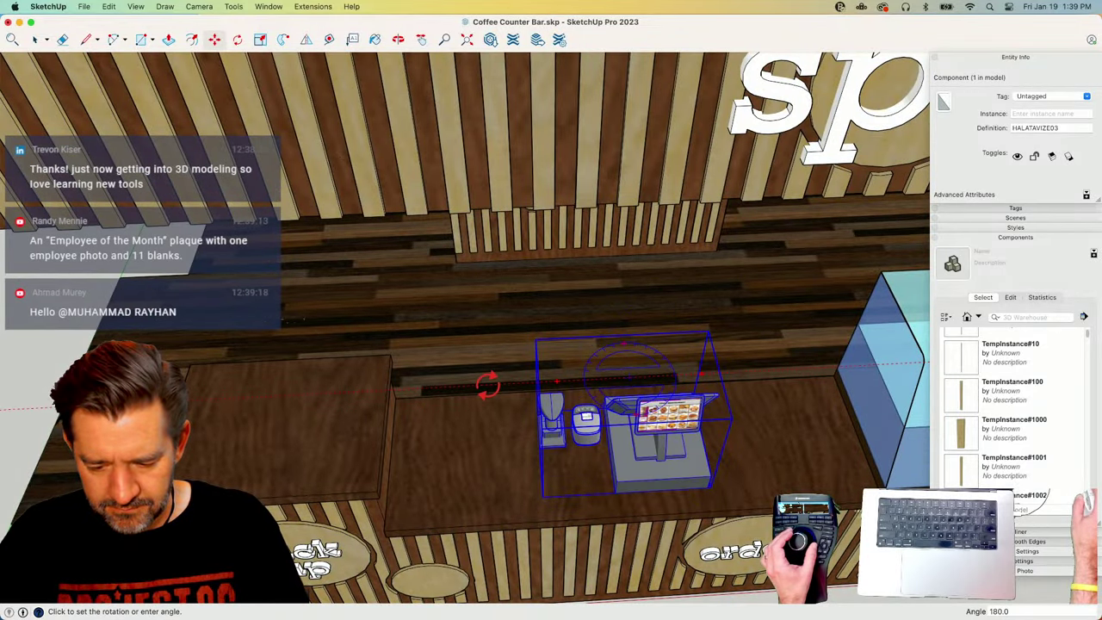
{"action": "left_click", "coordinate": [487, 384]}
{"action": "key", "text": "m"}
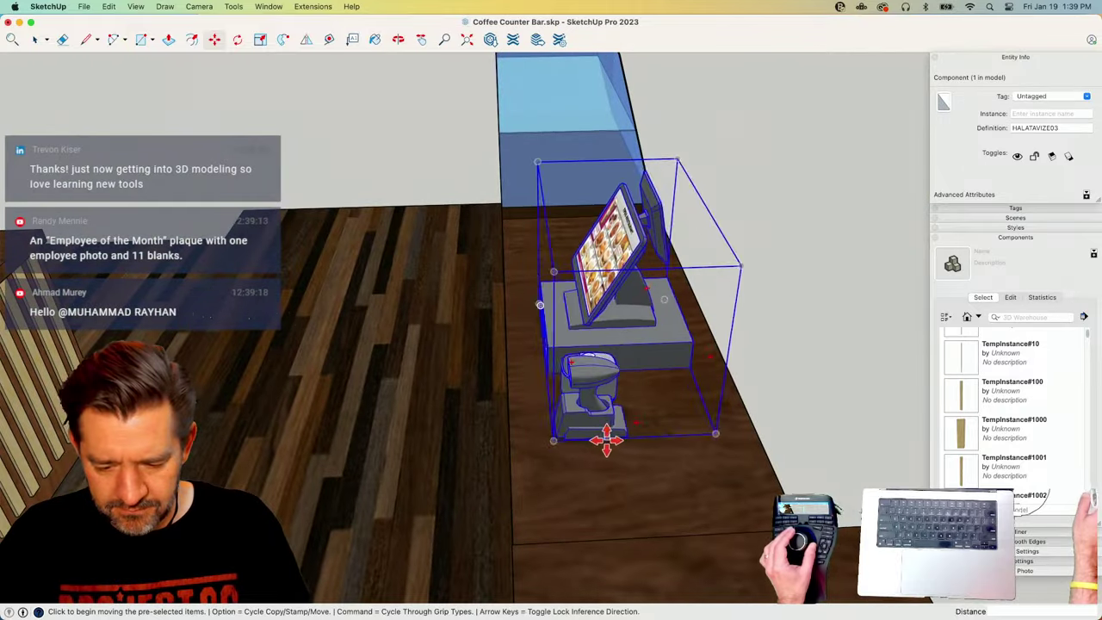
{"action": "left_click", "coordinate": [606, 440]}
{"action": "left_click", "coordinate": [583, 445]}
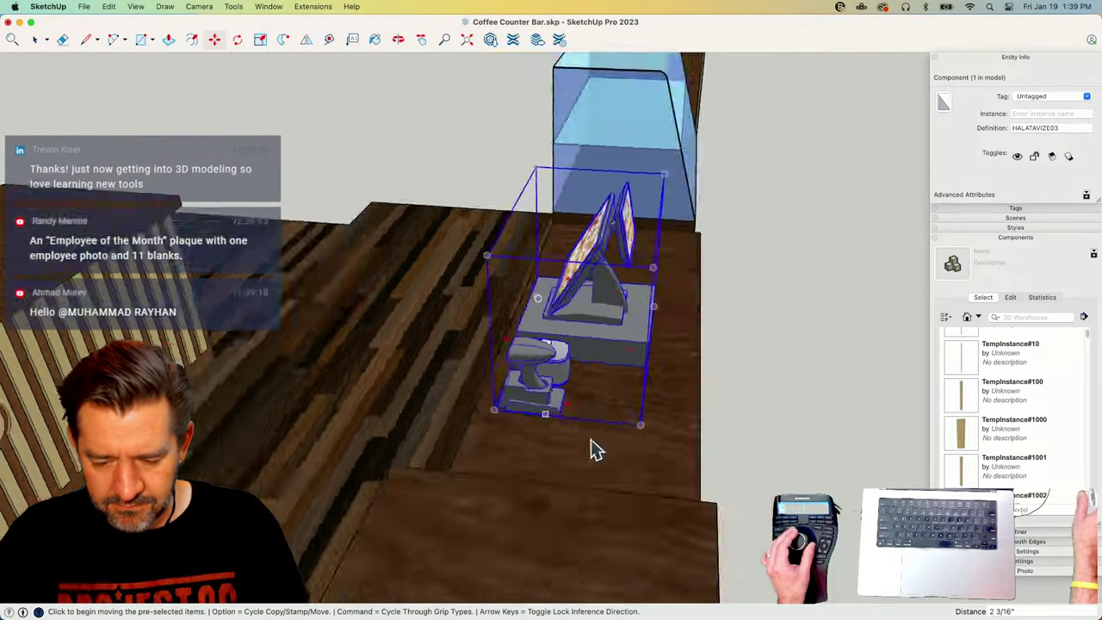
{"action": "key", "text": "space"}
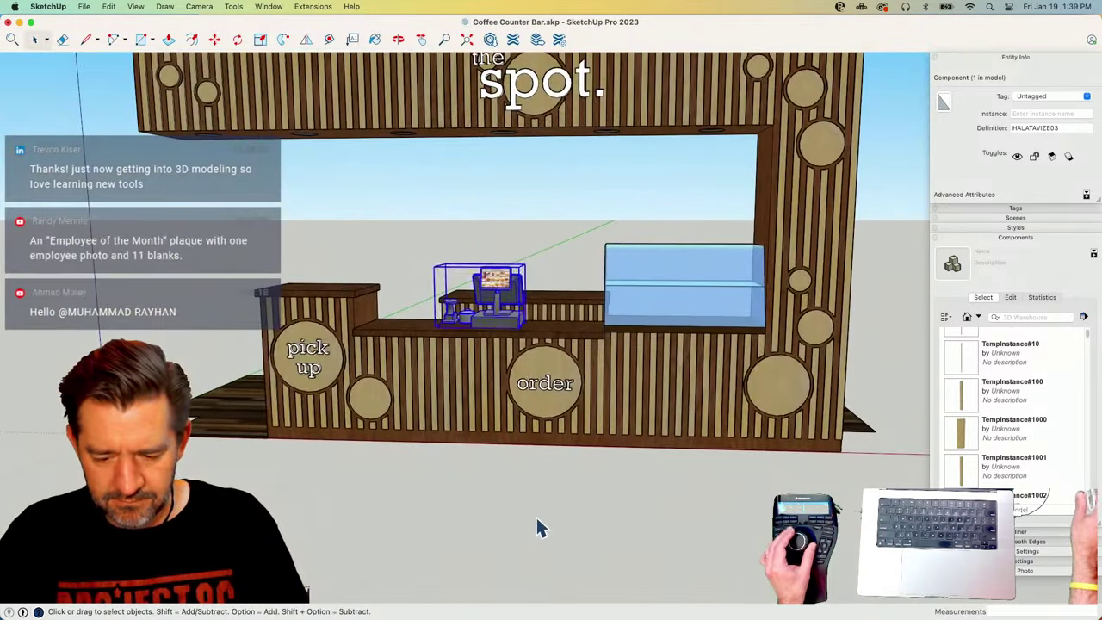
{"action": "left_click", "coordinate": [537, 527]}
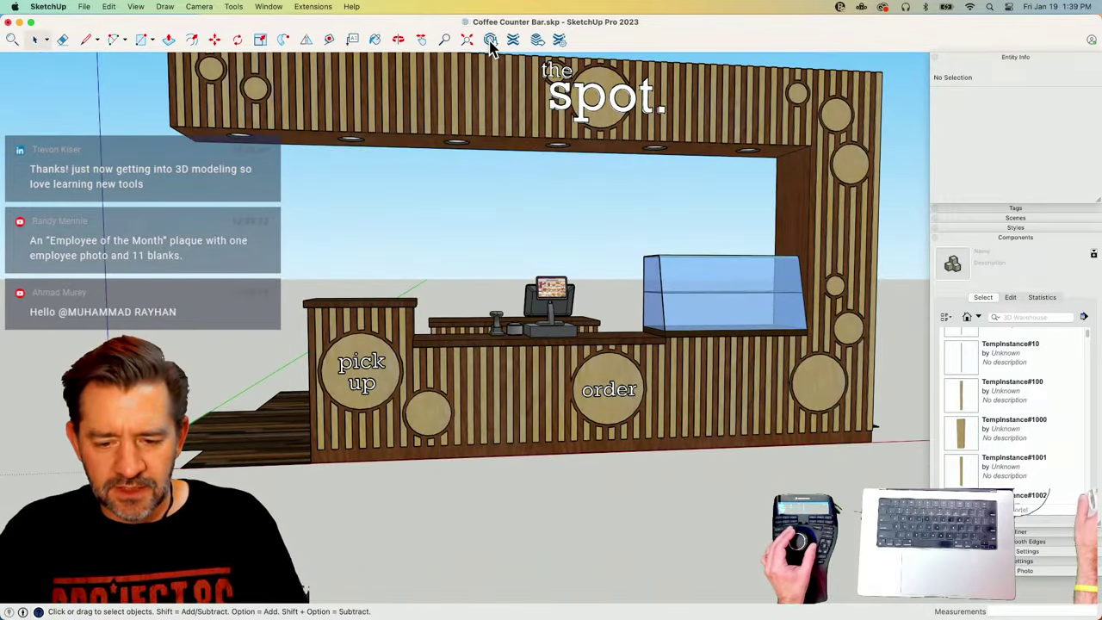
Search 3D Warehouse for "pastries" and show only the matching models.
{"action": "left_click", "coordinate": [513, 39]}
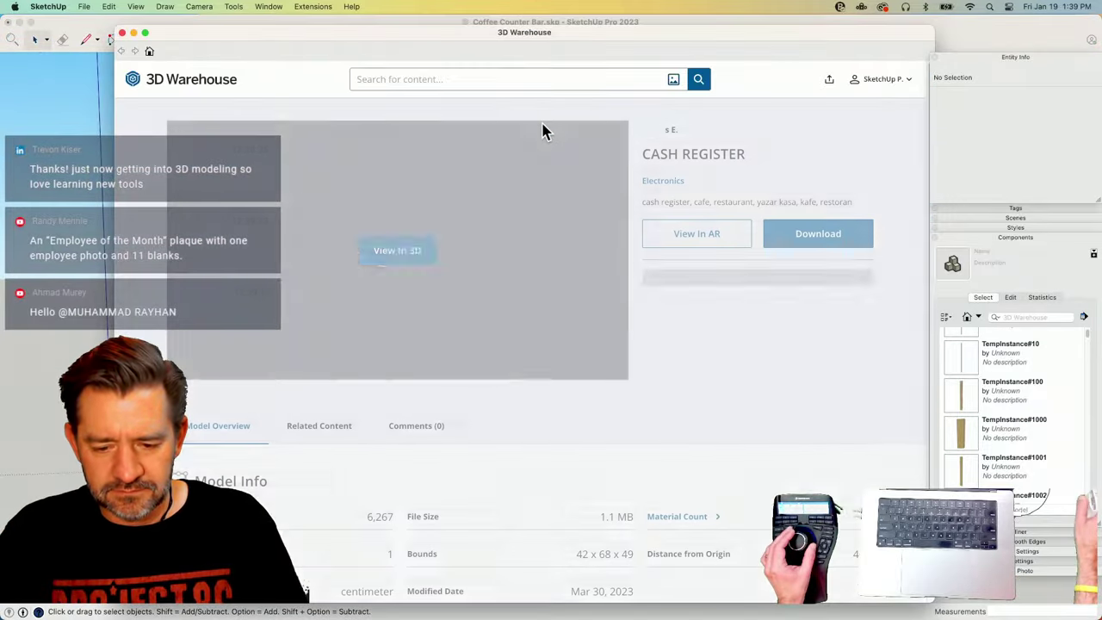
{"action": "left_click", "coordinate": [508, 75]}
{"action": "type", "text": "past"}
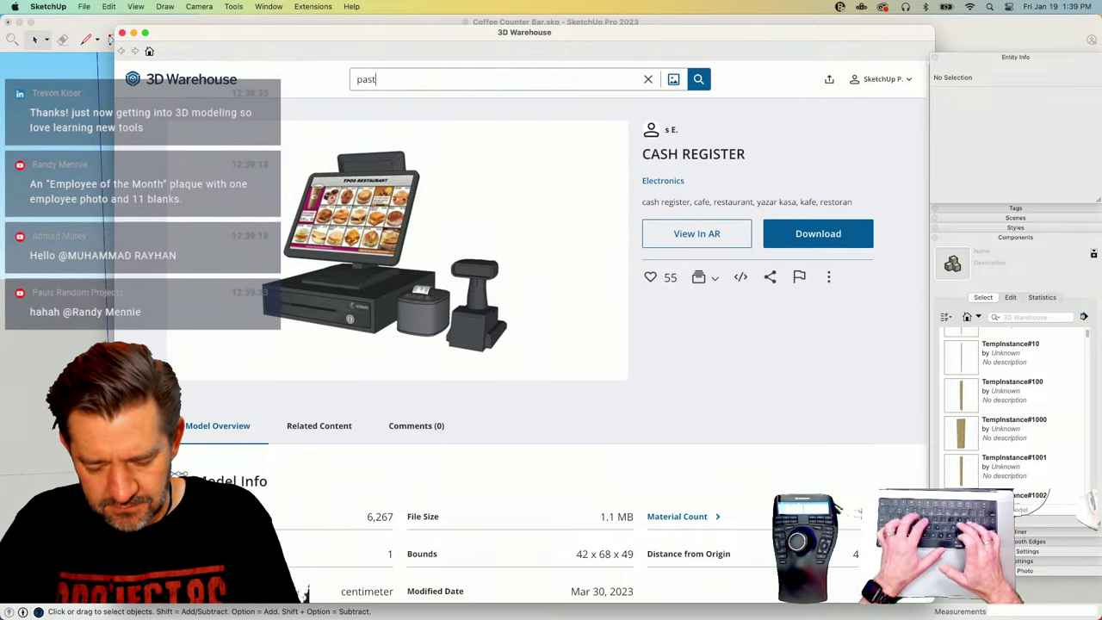
{"action": "type", "text": "ries"}
{"action": "key", "text": "Return"}
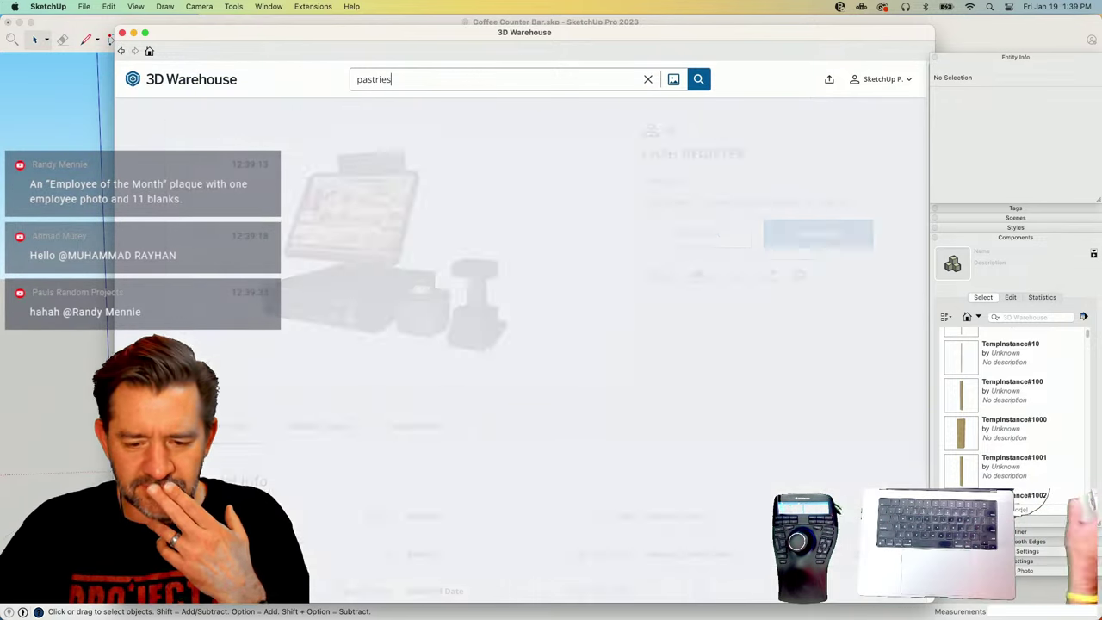
{"action": "scroll", "coordinate": [520, 170], "scroll_direction": "down", "scroll_amount": 2}
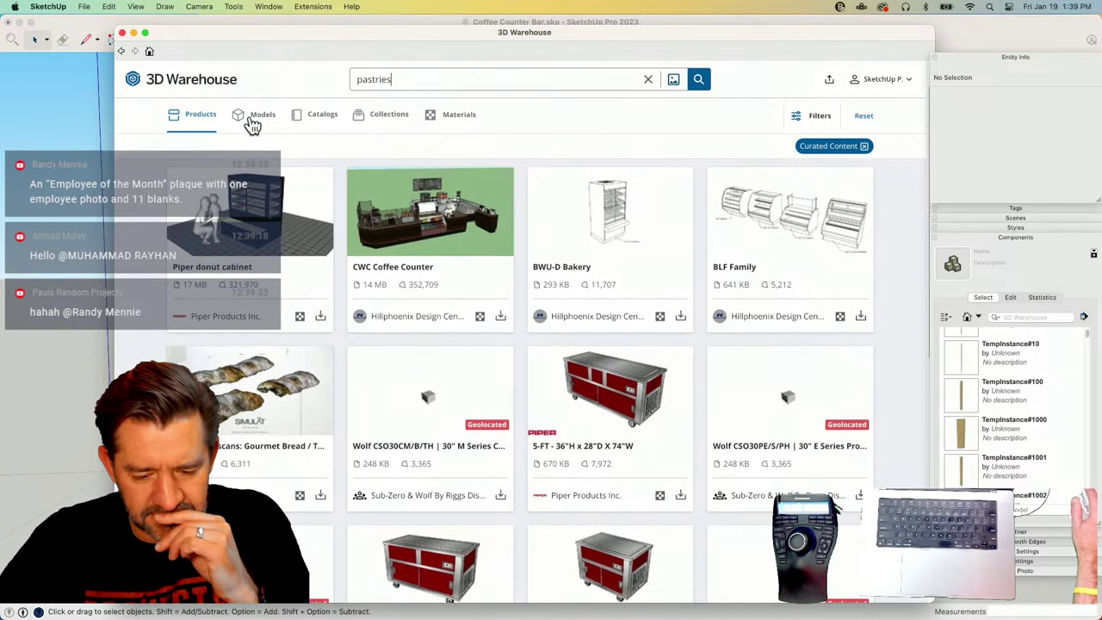
{"action": "left_click", "coordinate": [252, 125]}
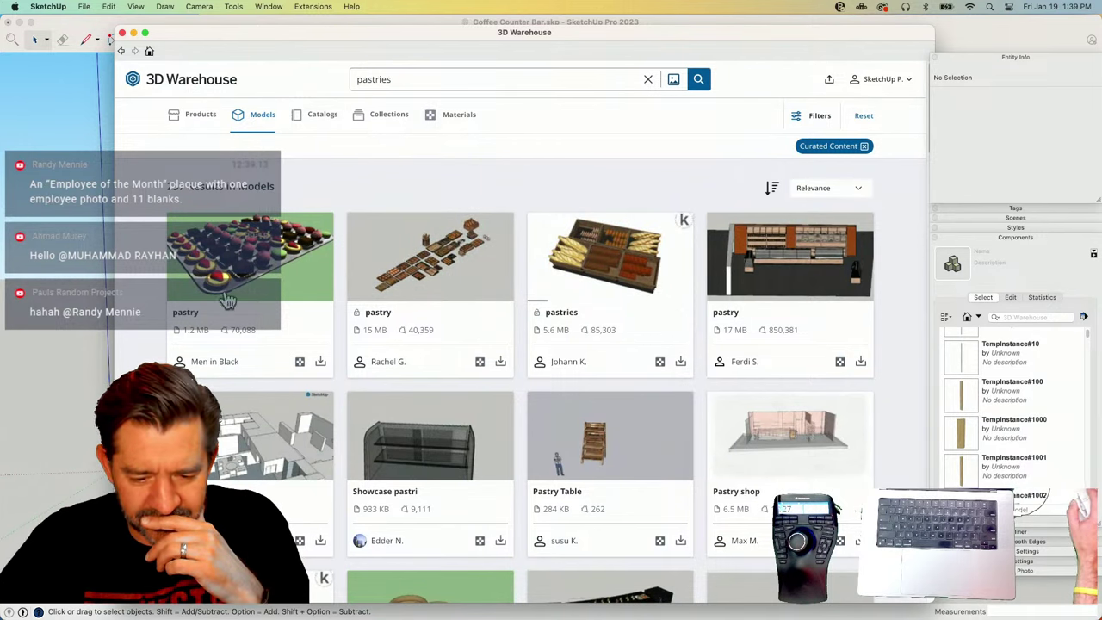
Browse the pastry models and open the page of the "pastry" collection with many trays of bread and baked goods.
{"action": "scroll", "coordinate": [349, 275], "scroll_direction": "down", "scroll_amount": 10}
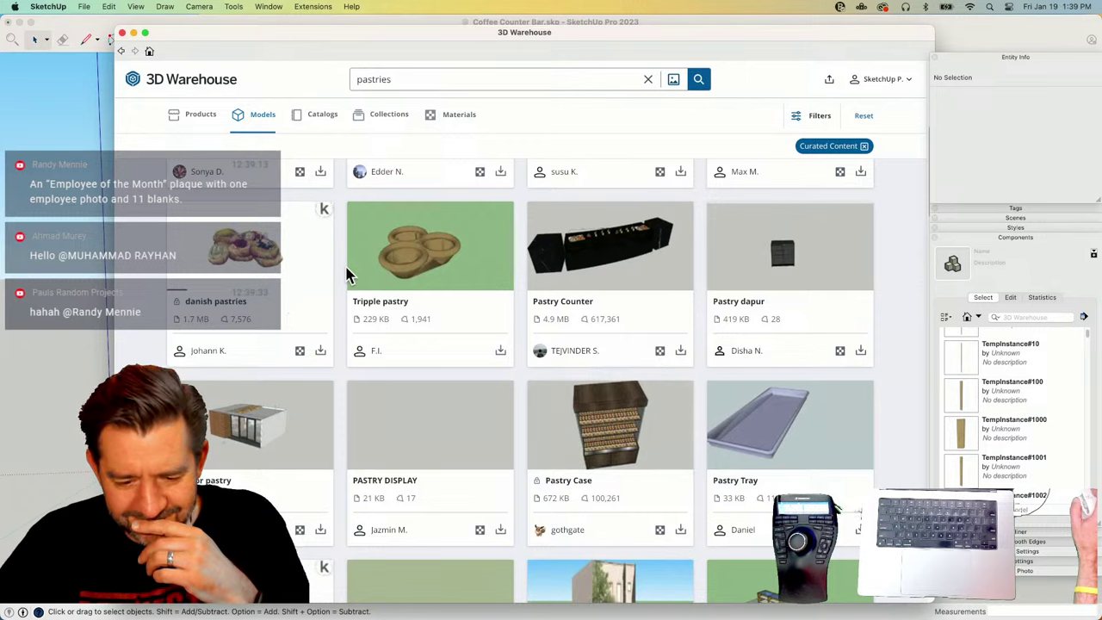
{"action": "scroll", "coordinate": [347, 274], "scroll_direction": "down", "scroll_amount": 10}
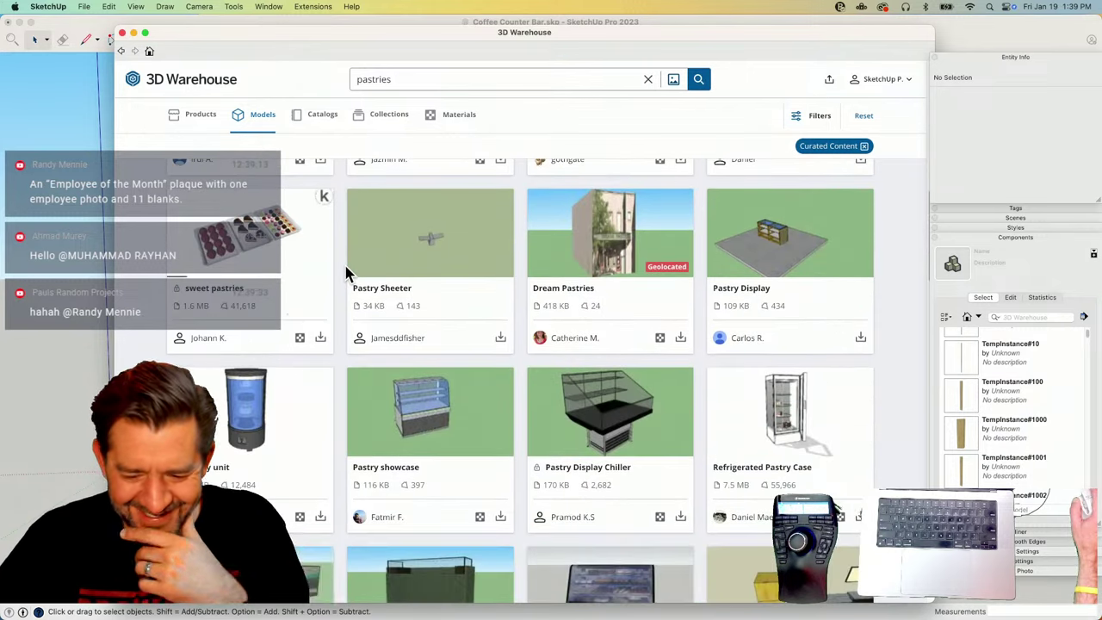
{"action": "scroll", "coordinate": [342, 276], "scroll_direction": "down", "scroll_amount": 7}
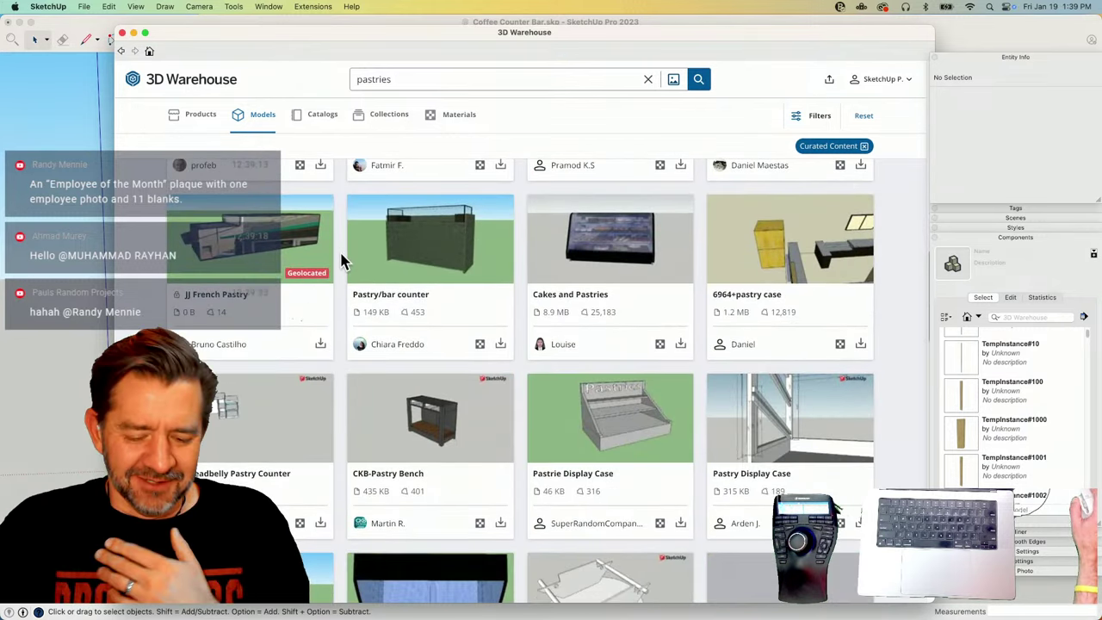
{"action": "scroll", "coordinate": [340, 263], "scroll_direction": "up", "scroll_amount": 20}
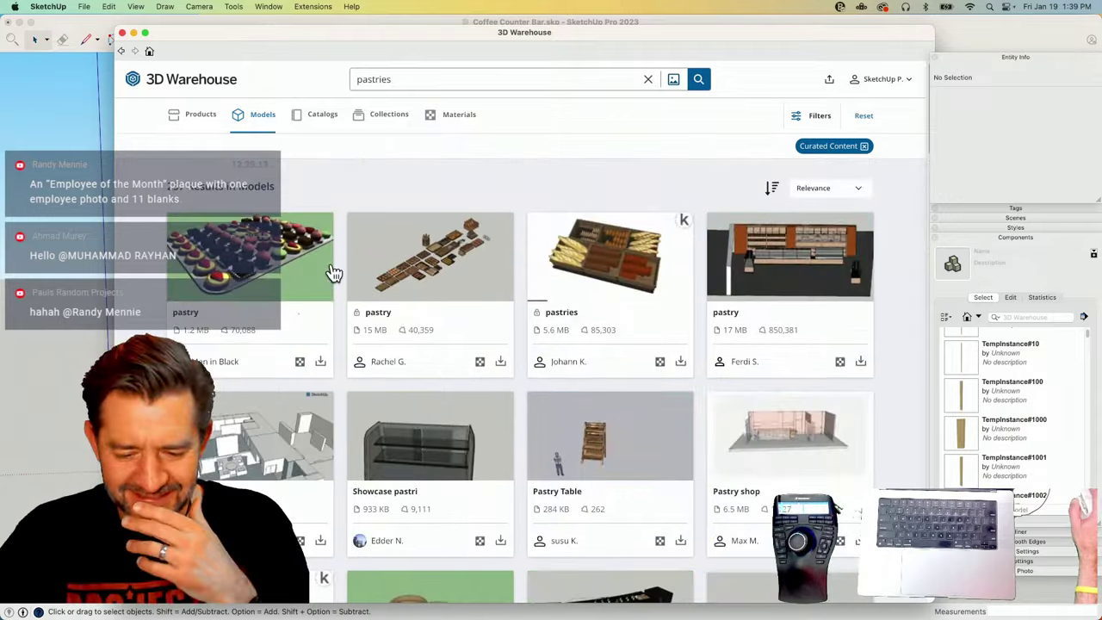
{"action": "left_click", "coordinate": [415, 269]}
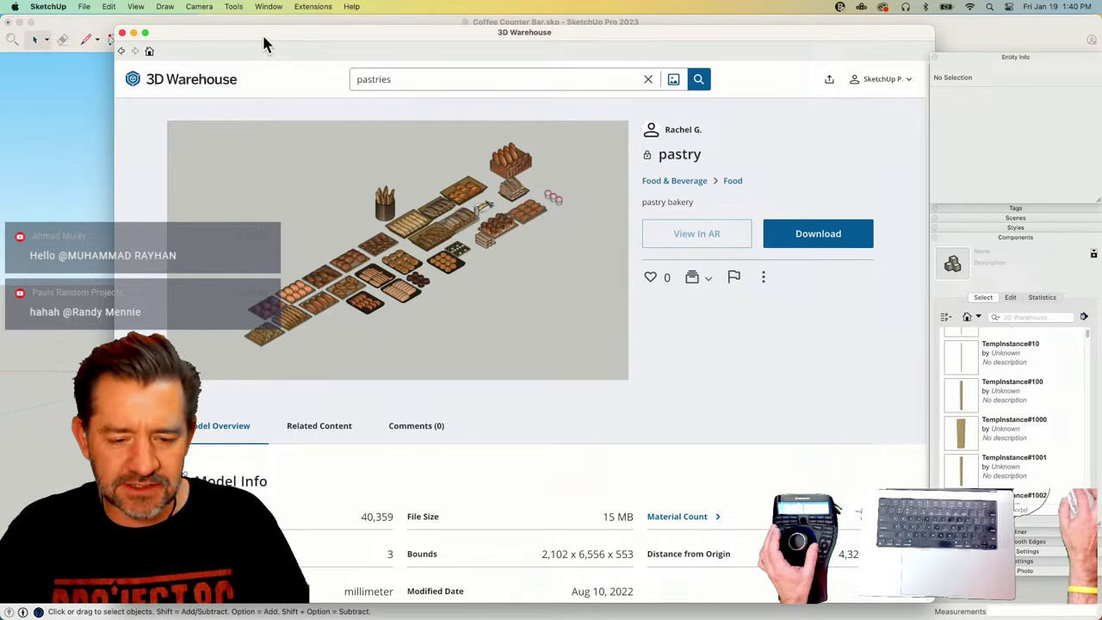
Close the 3D Warehouse window, create a new blank model, and reopen the pastry collection's page from it.
{"action": "left_click_drag", "start_coordinate": [263, 37], "coordinate": [199, 12]}
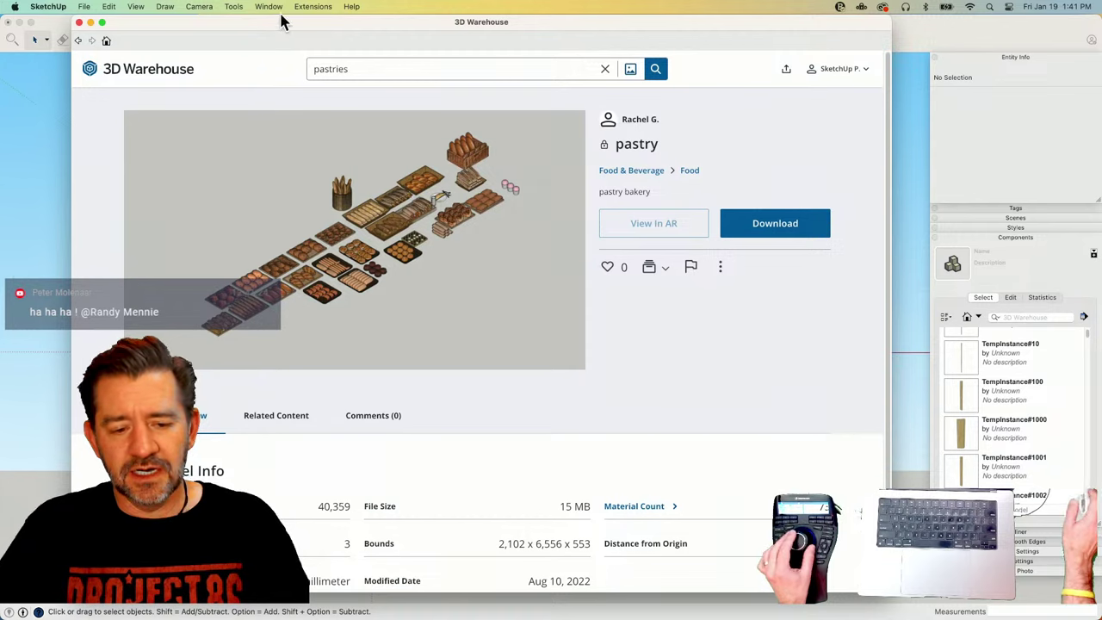
{"action": "left_click", "coordinate": [79, 22]}
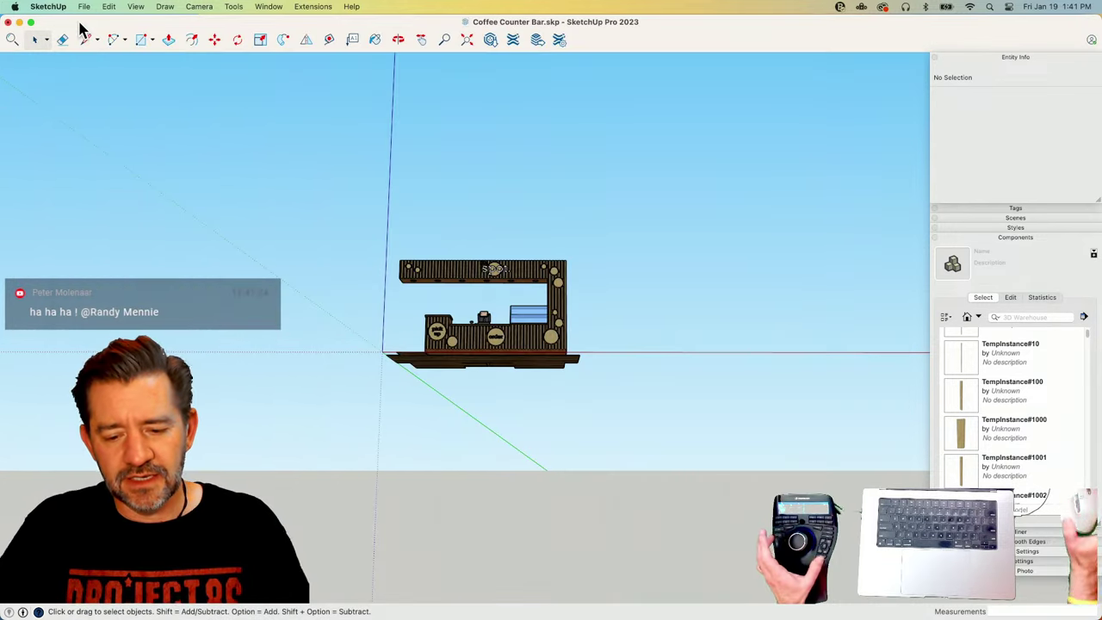
{"action": "left_click", "coordinate": [85, 7]}
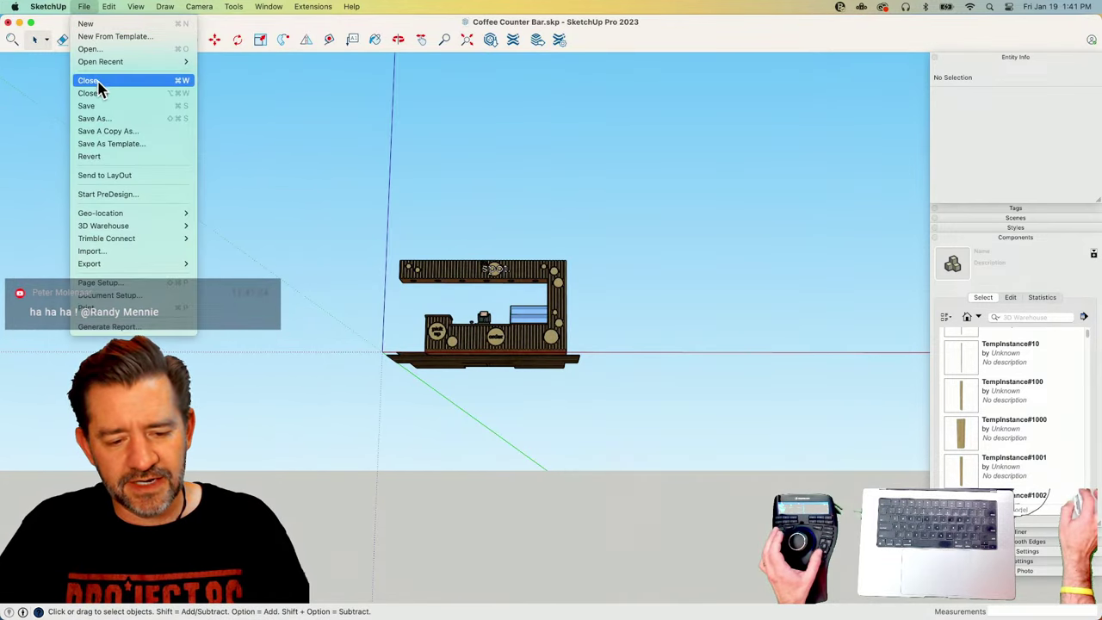
{"action": "left_click", "coordinate": [86, 23]}
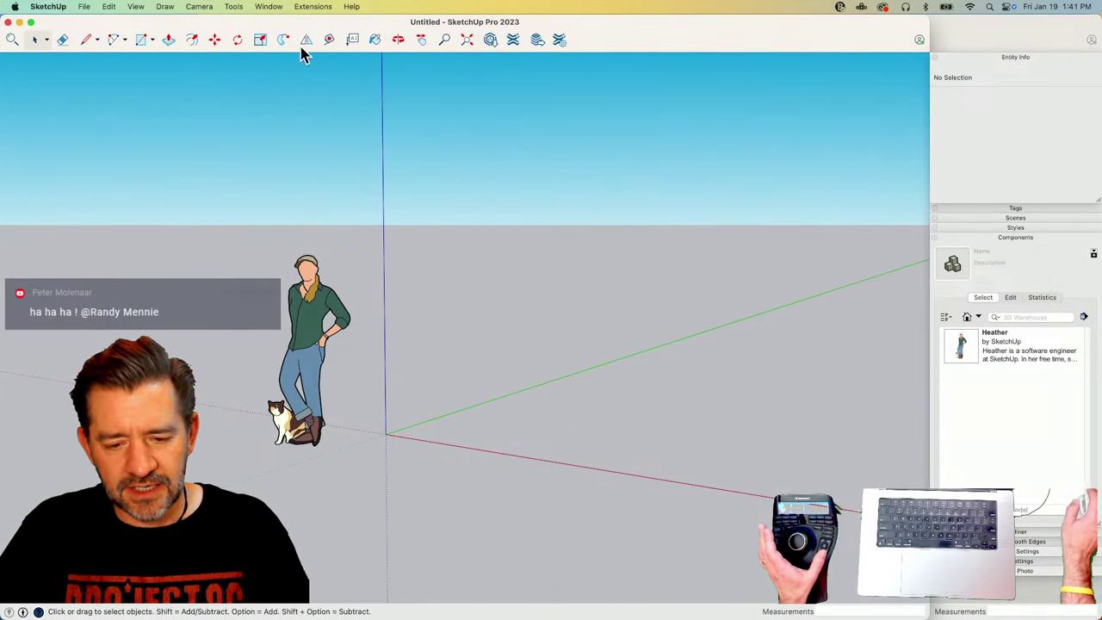
{"action": "left_click", "coordinate": [488, 40]}
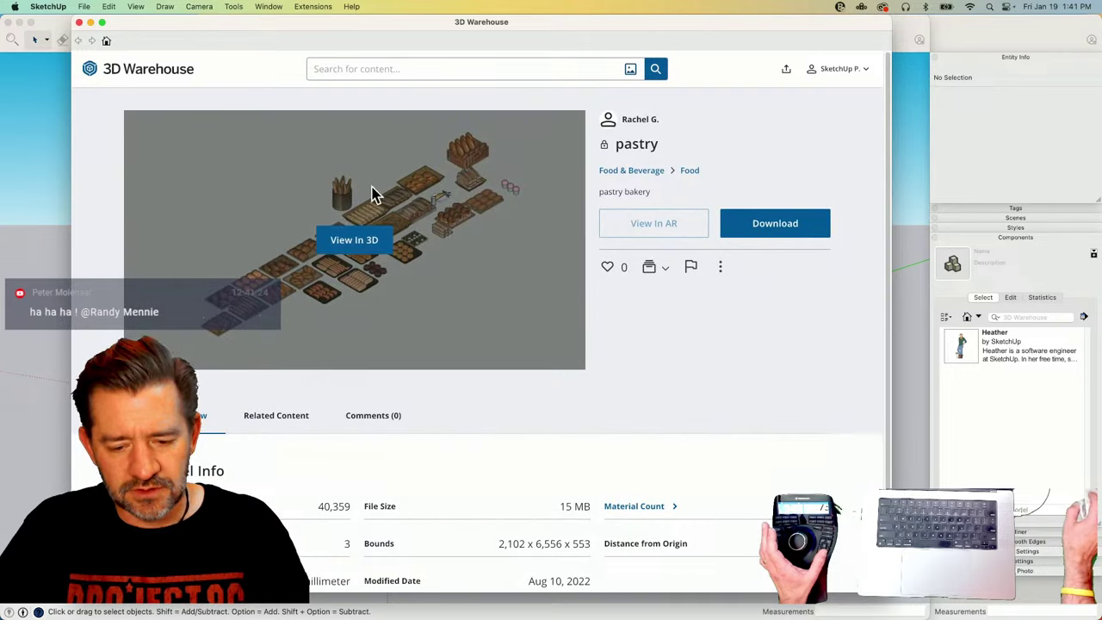
Download the pastry collection directly into the blank model, place it above the ground near the origin, and deselect it.
{"action": "left_click", "coordinate": [785, 232]}
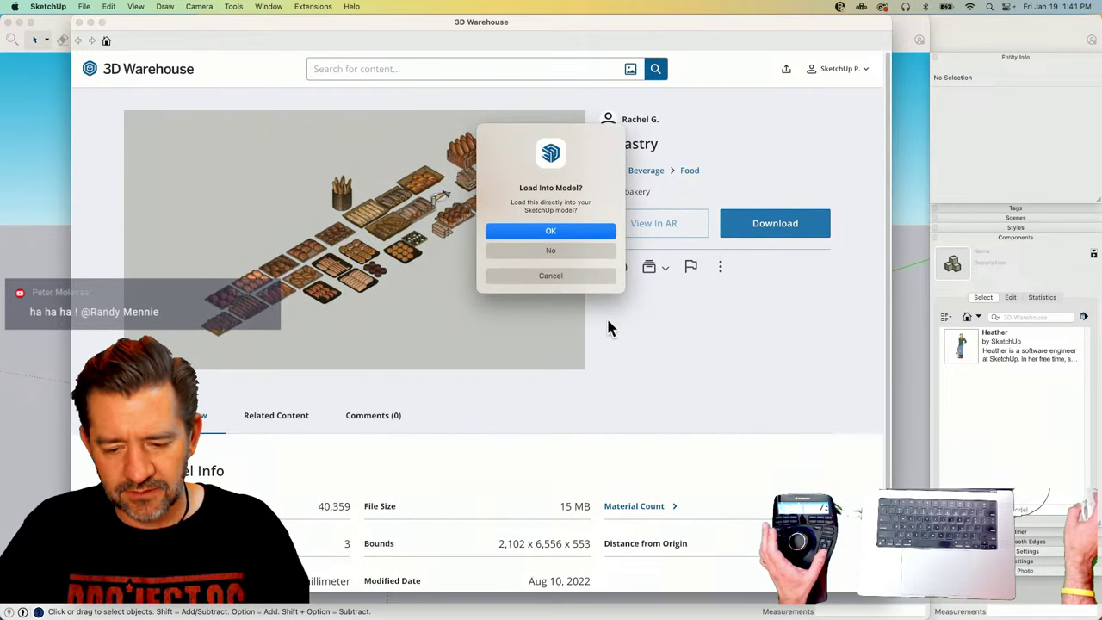
{"action": "left_click", "coordinate": [568, 231]}
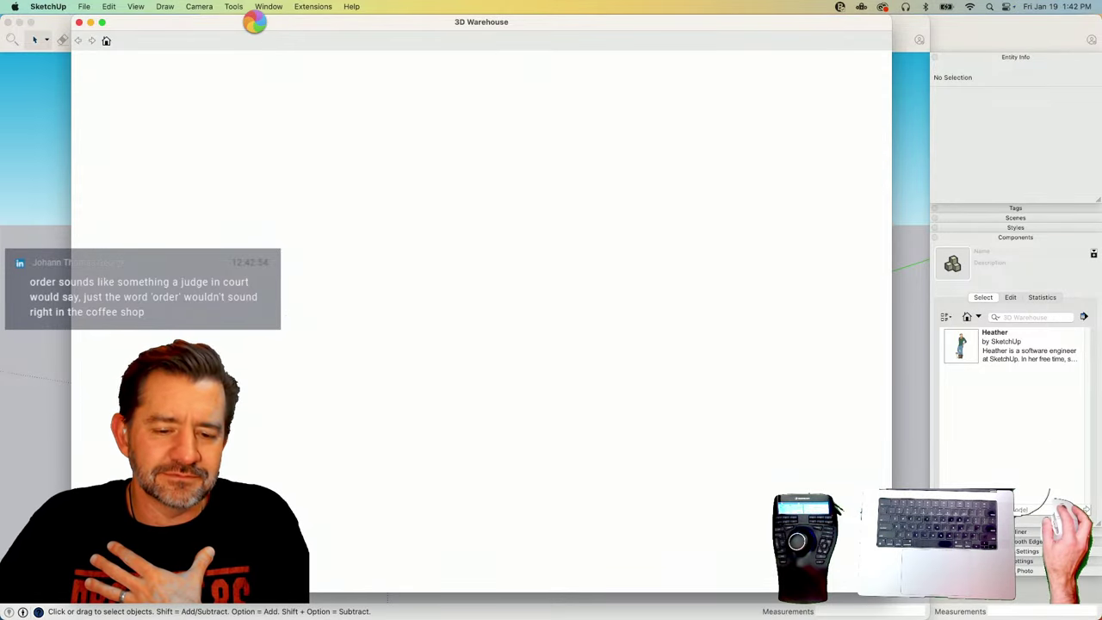
{"action": "left_click_drag", "start_coordinate": [254, 23], "coordinate": [323, 74]}
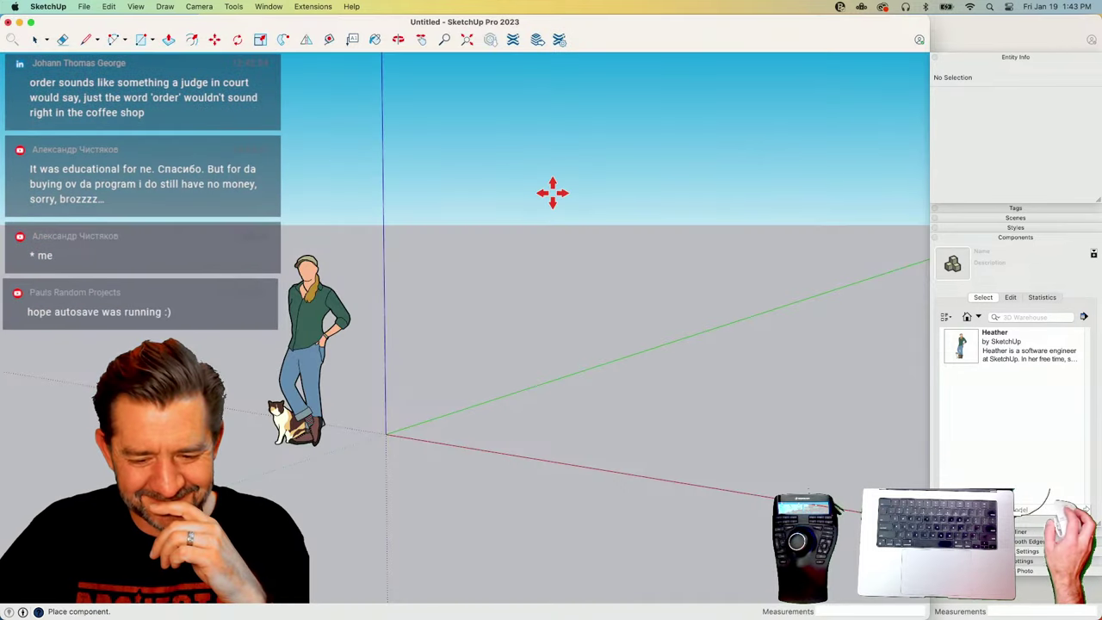
{"action": "left_click", "coordinate": [268, 6]}
{"action": "key", "text": "Escape"}
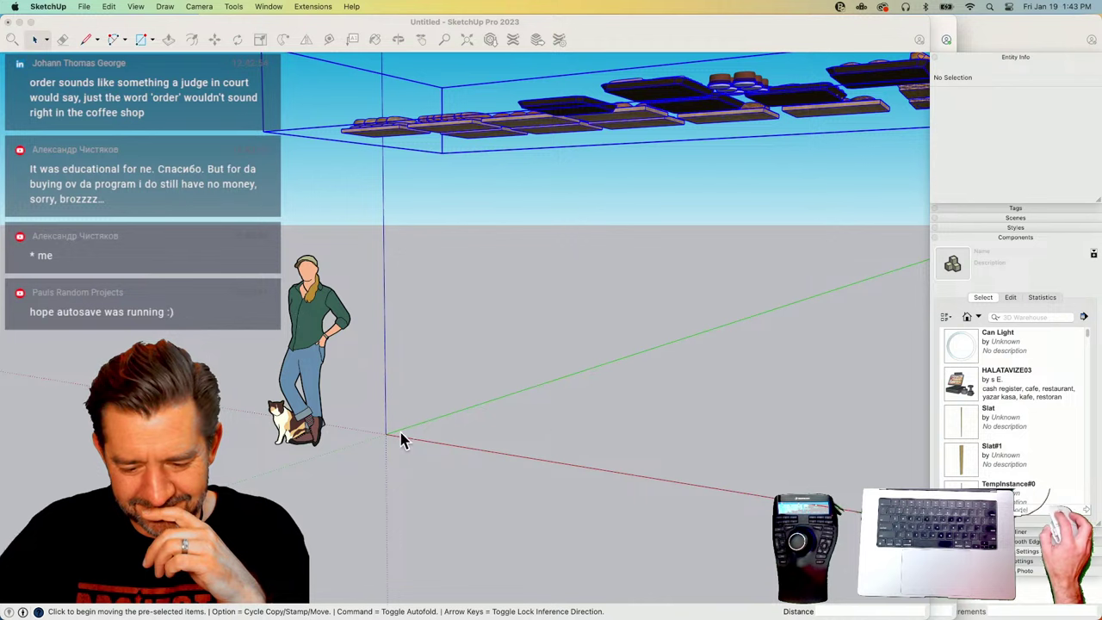
{"action": "left_click", "coordinate": [399, 432]}
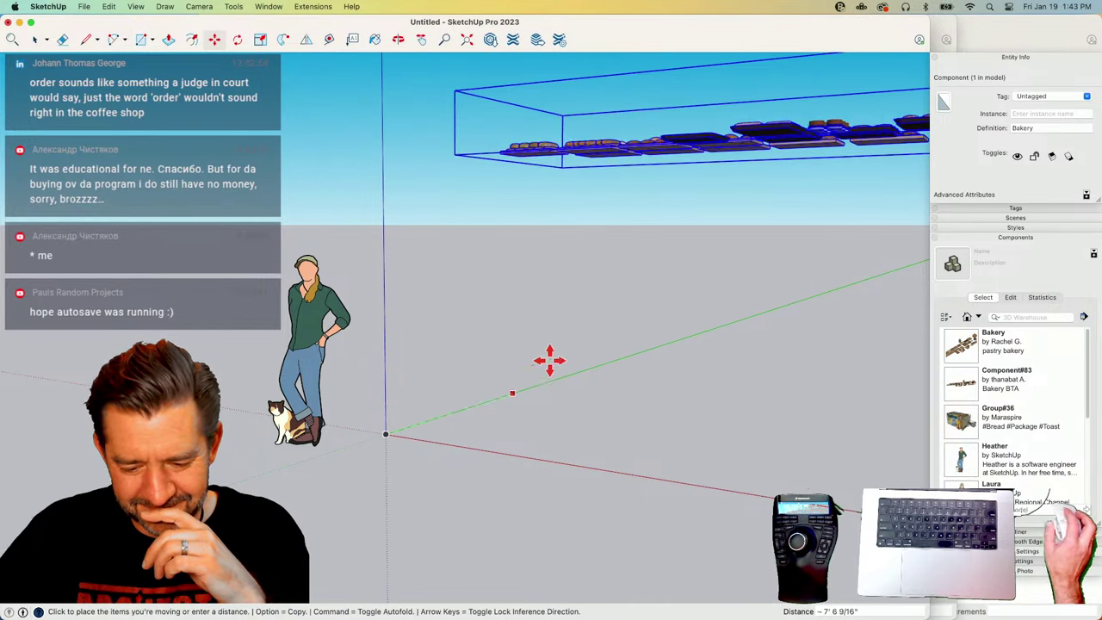
{"action": "left_click", "coordinate": [387, 430]}
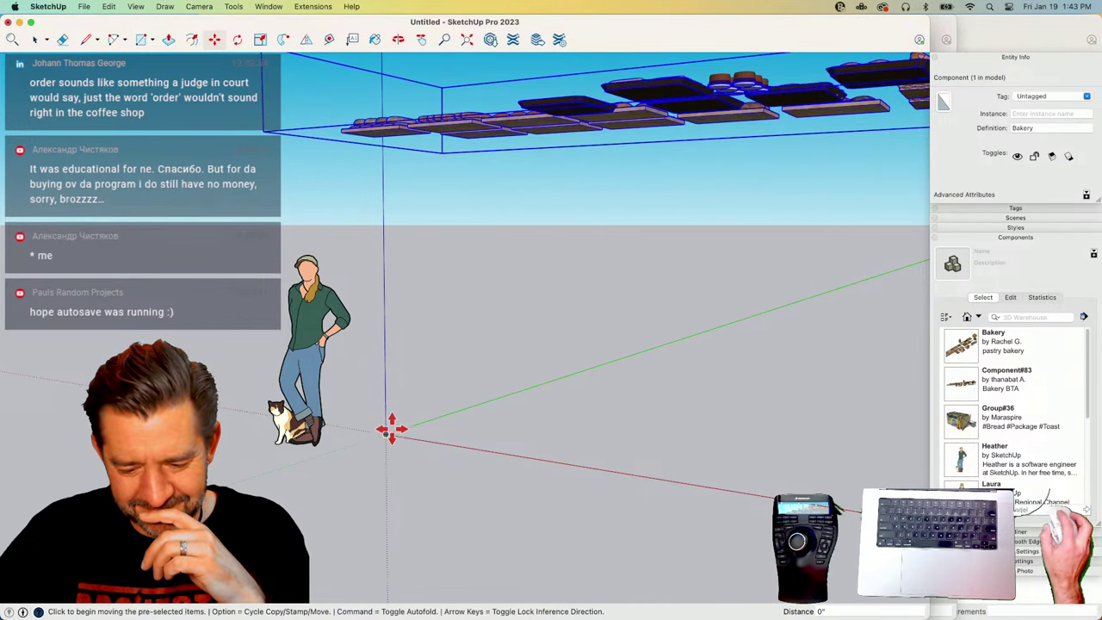
{"action": "key", "text": "space"}
{"action": "left_click", "coordinate": [491, 377]}
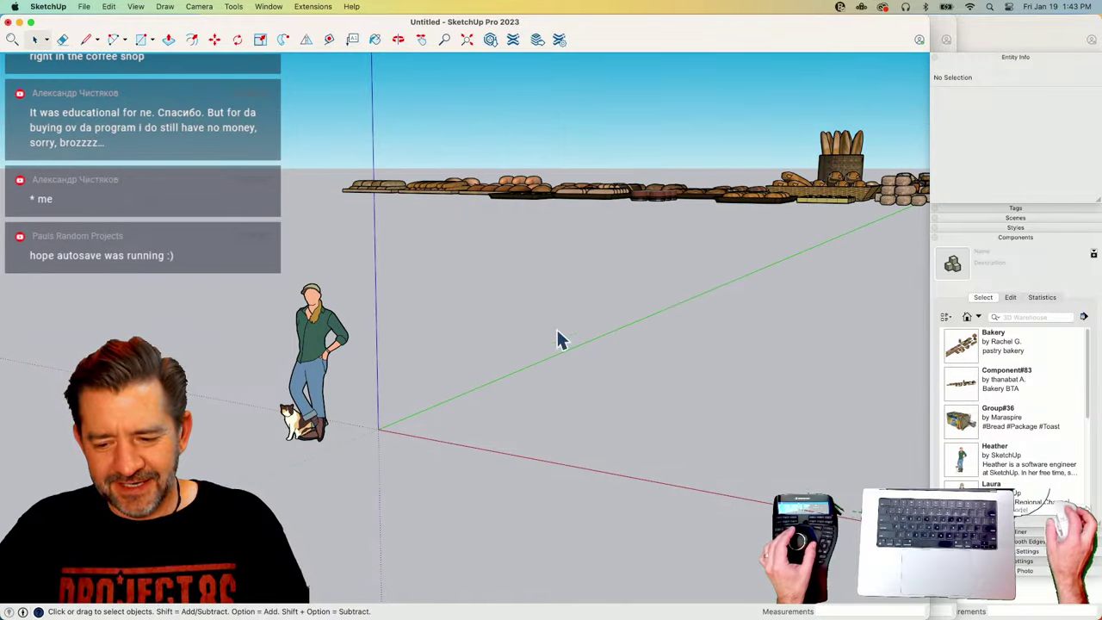
Open the bakery collection for editing and select the trays of round buns, dark rolls and chocolate-chip cookies.
{"action": "middle_click_drag", "start_coordinate": [592, 249], "coordinate": [462, 400]}
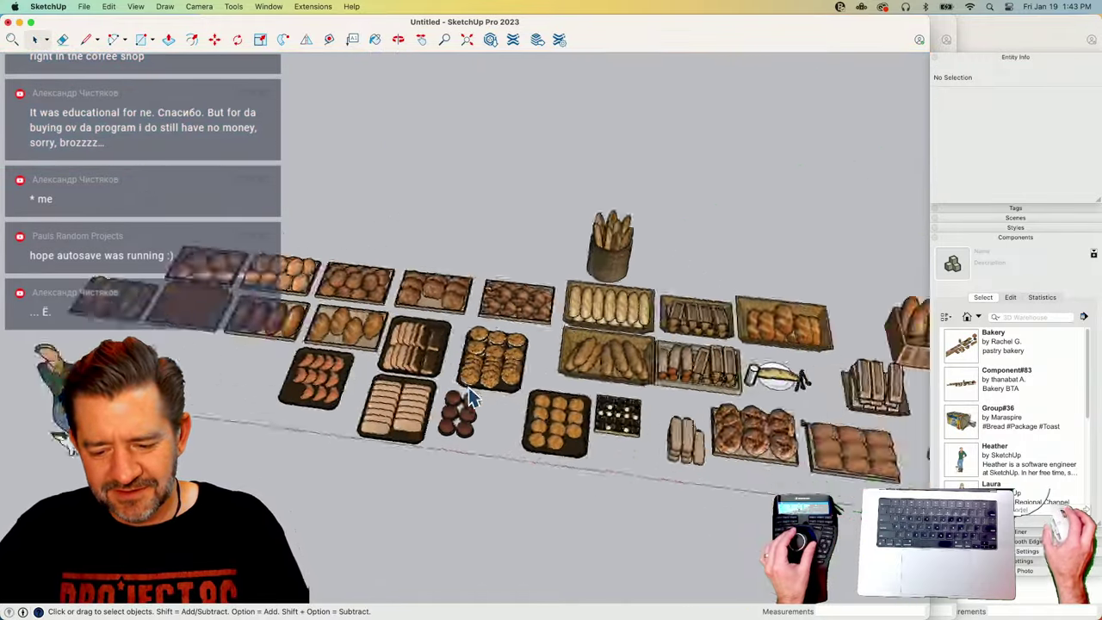
{"action": "scroll", "coordinate": [468, 386], "scroll_direction": "up", "scroll_amount": 8}
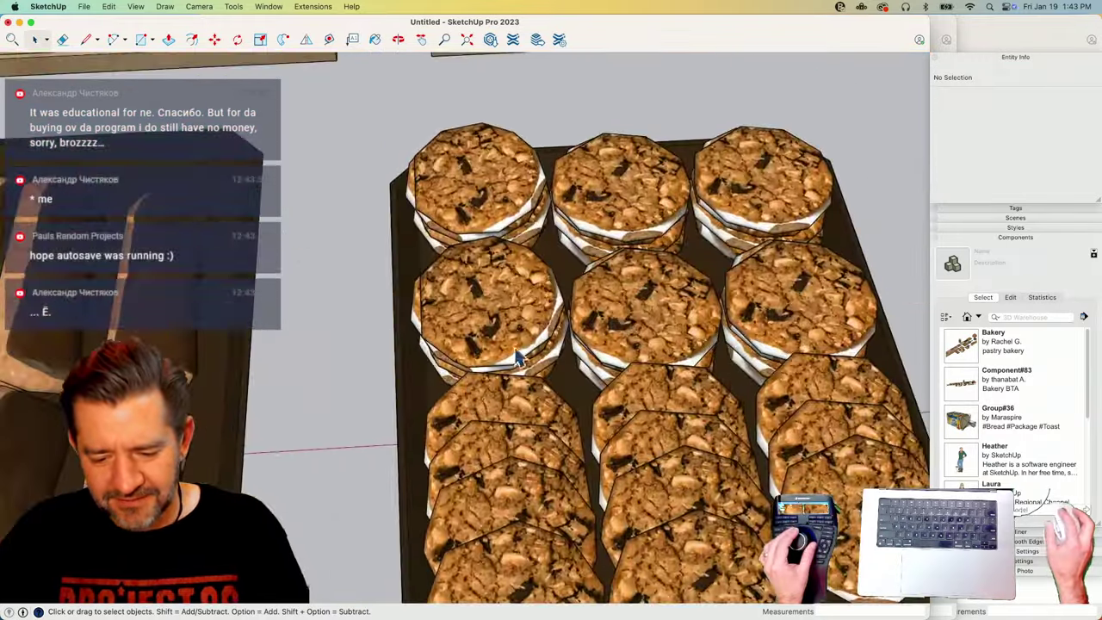
{"action": "scroll", "coordinate": [516, 338], "scroll_direction": "down", "scroll_amount": 10}
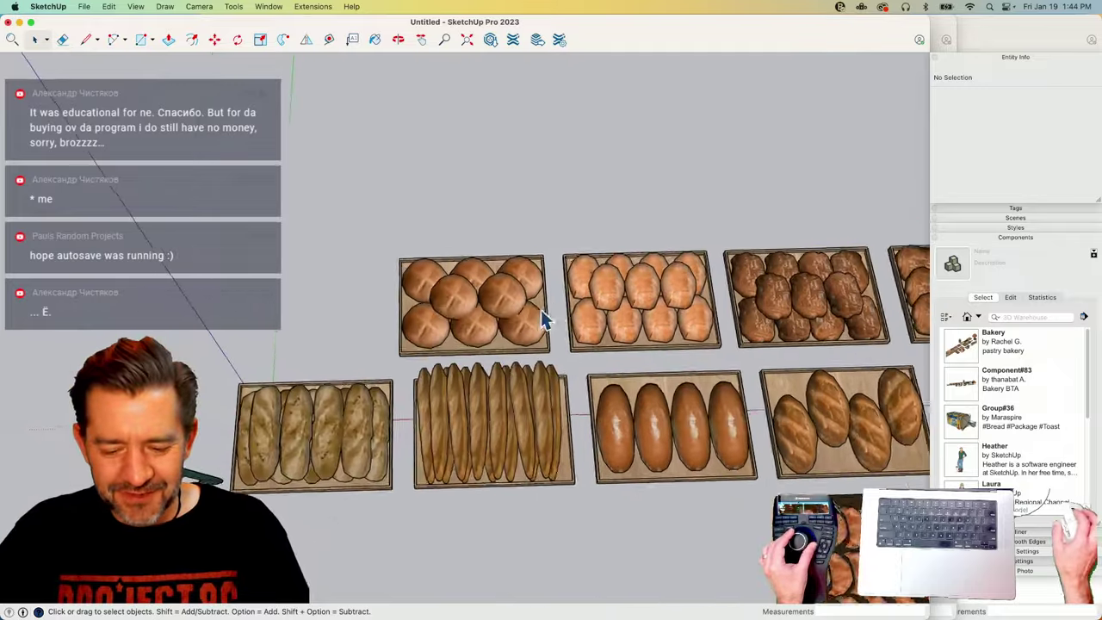
{"action": "left_click", "coordinate": [456, 286]}
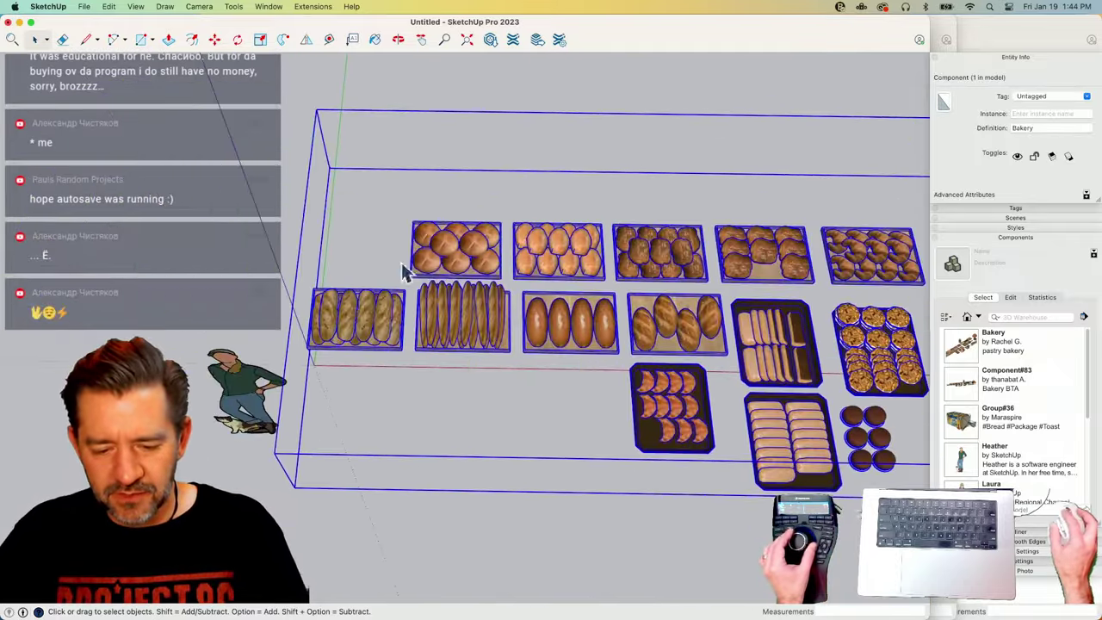
{"action": "double_click", "coordinate": [427, 252]}
{"action": "left_click", "coordinate": [505, 251]}
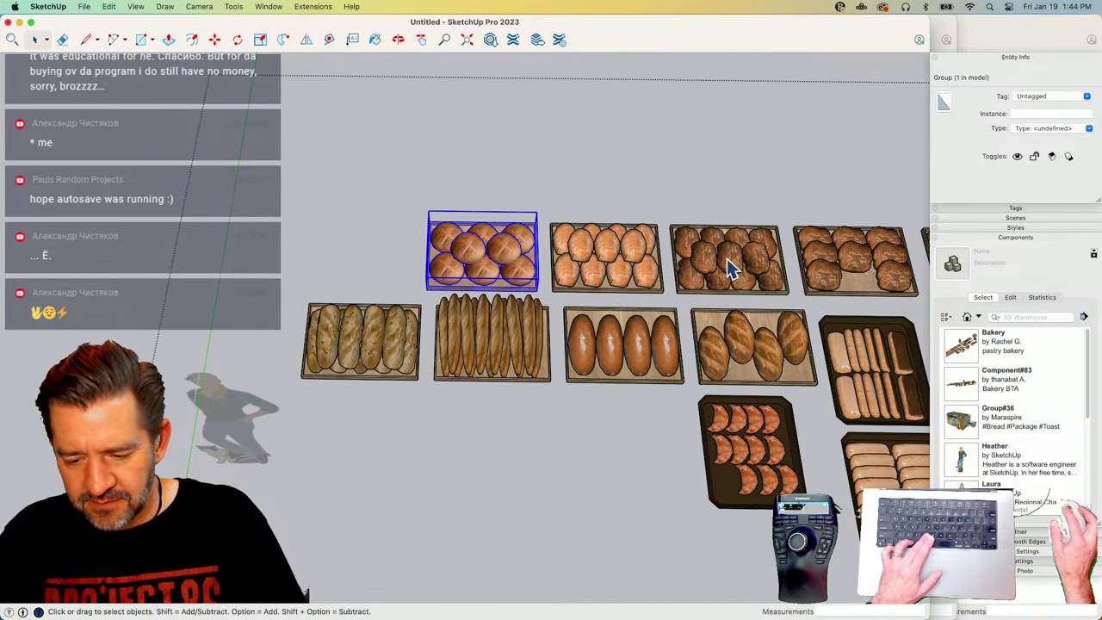
{"action": "left_click", "coordinate": [729, 267]}
{"action": "left_click", "coordinate": [493, 268]}
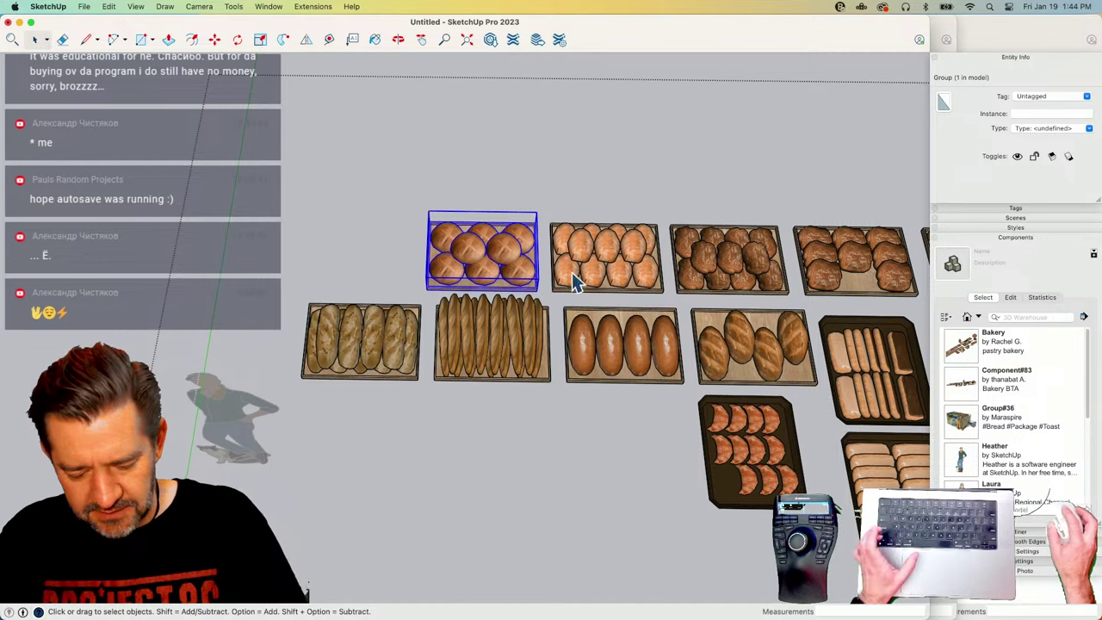
{"action": "left_click", "coordinate": [728, 276], "text": "shift"}
{"action": "scroll", "coordinate": [315, 245], "scroll_direction": "down", "scroll_amount": 3}
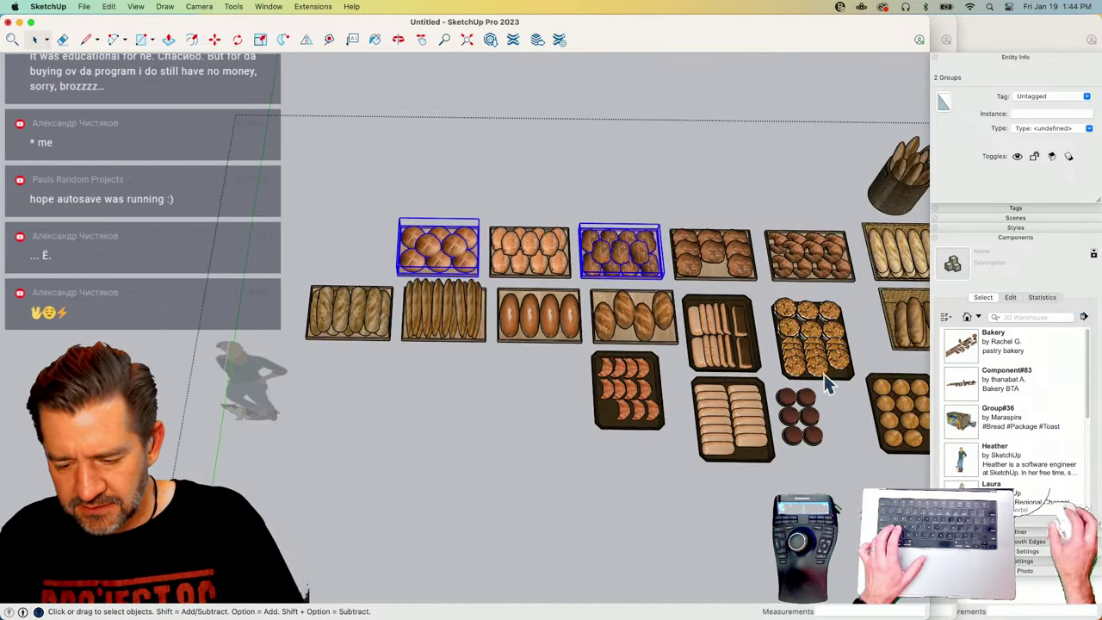
{"action": "scroll", "coordinate": [827, 385], "scroll_direction": "up", "scroll_amount": 3}
{"action": "left_click", "coordinate": [818, 350], "text": "shift"}
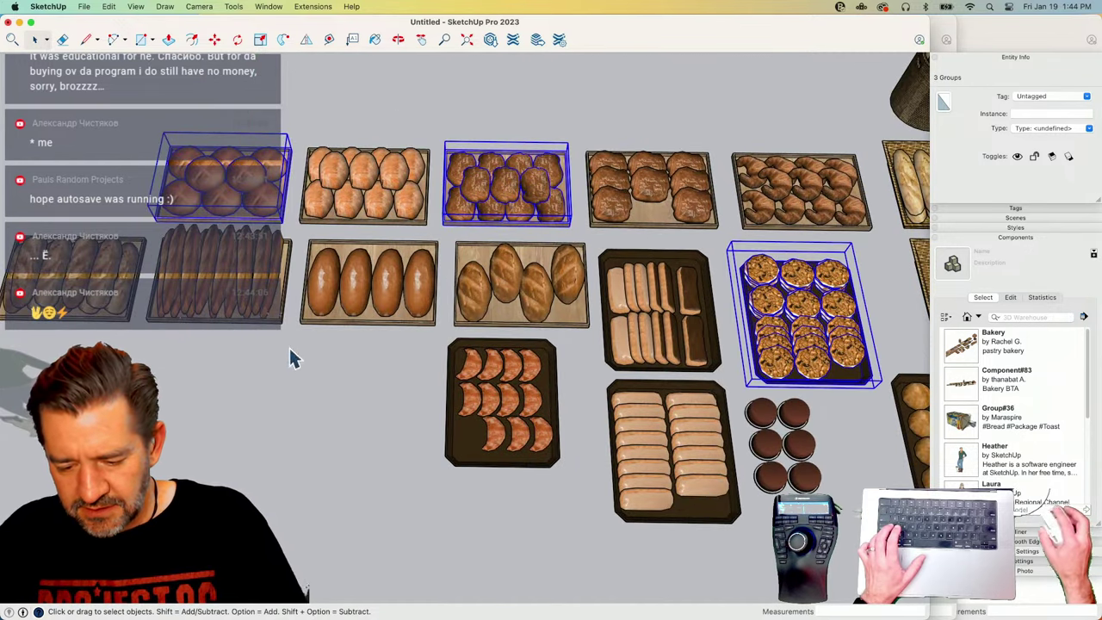
Add the braided-looking round loaves, the black tray of round biscuits and the croissant tray to the selection.
{"action": "scroll", "coordinate": [288, 358], "scroll_direction": "down", "scroll_amount": 2}
{"action": "scroll", "coordinate": [803, 390], "scroll_direction": "up", "scroll_amount": 4}
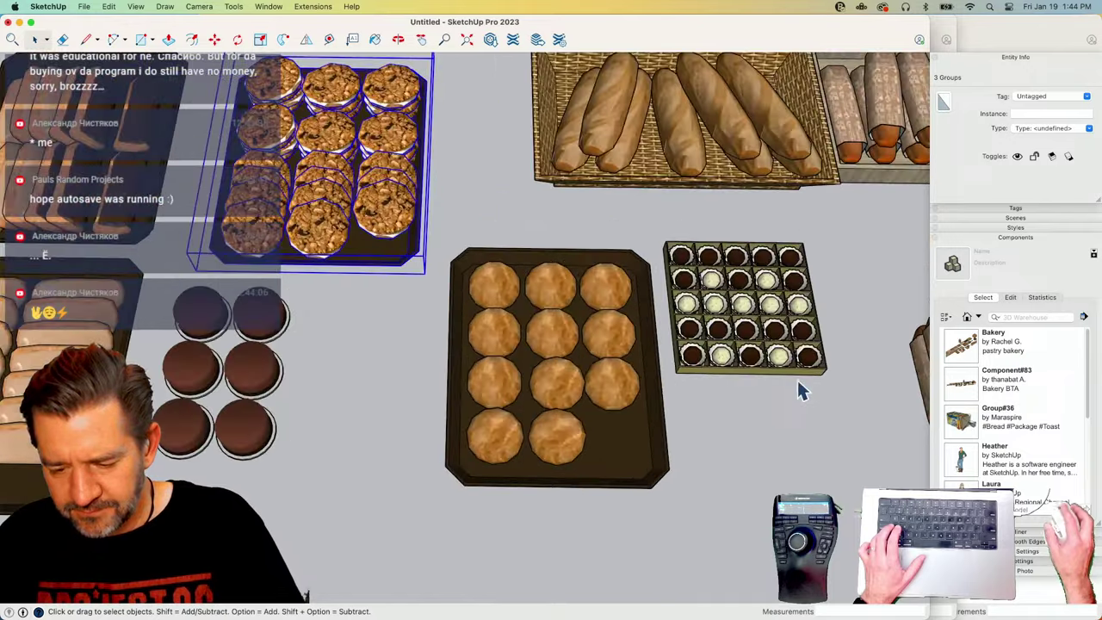
{"action": "scroll", "coordinate": [591, 441], "scroll_direction": "down", "scroll_amount": 3}
{"action": "scroll", "coordinate": [378, 405], "scroll_direction": "down", "scroll_amount": 2}
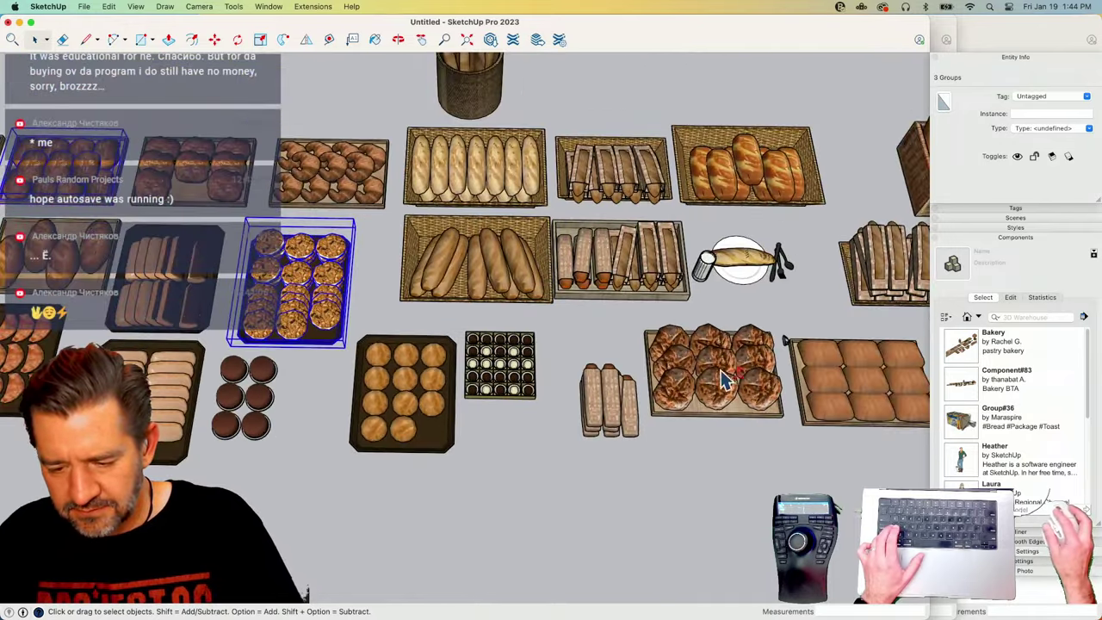
{"action": "left_click", "coordinate": [695, 381], "text": "shift"}
{"action": "left_click", "coordinate": [398, 406], "text": "shift"}
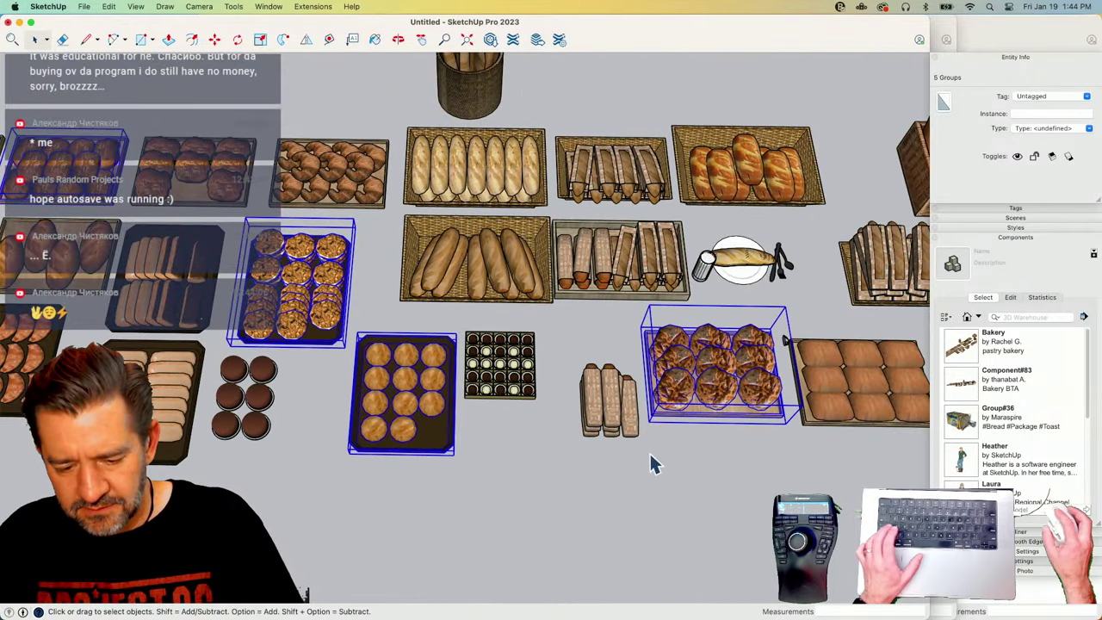
{"action": "scroll", "coordinate": [324, 418], "scroll_direction": "down", "scroll_amount": 2}
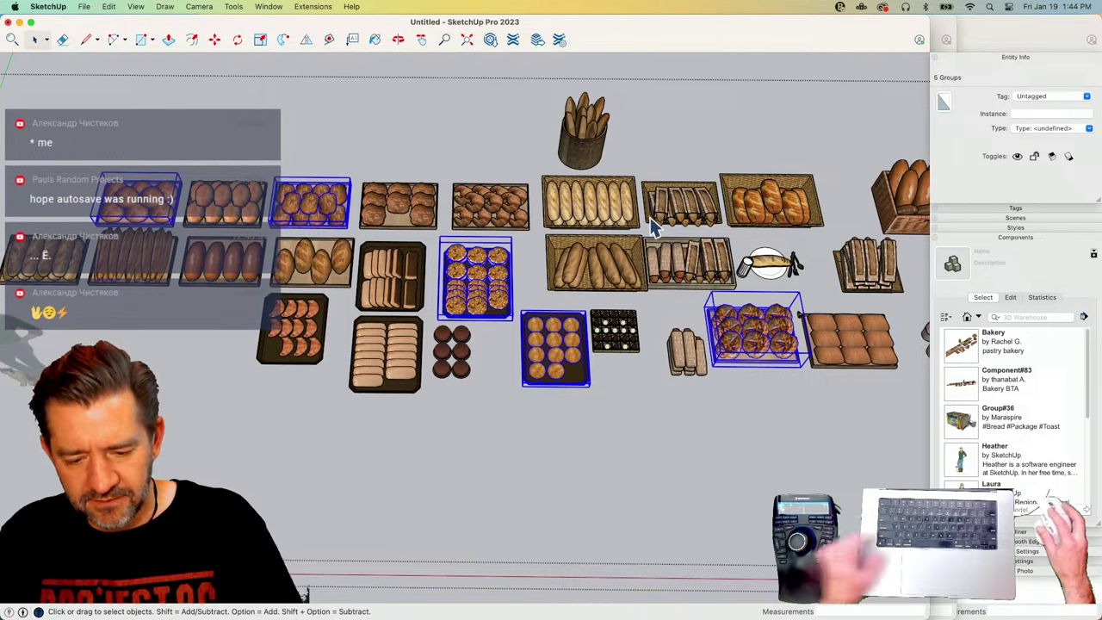
{"action": "left_click", "coordinate": [464, 214], "text": "shift"}
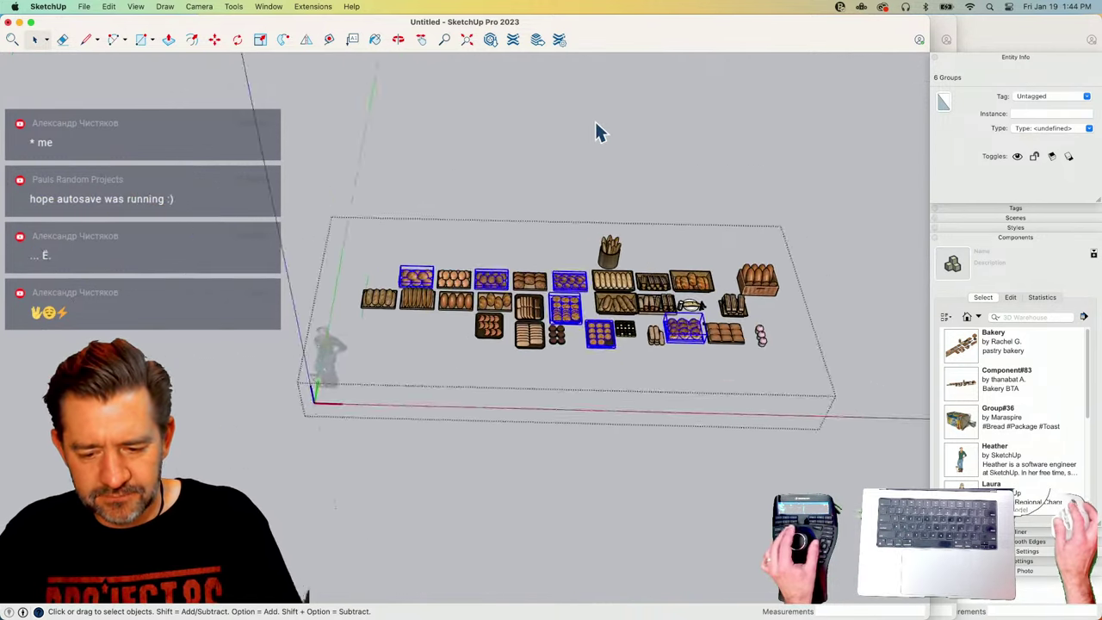
Copy the selected trays out of the bakery collection and paste them into the empty area beside it.
{"action": "left_click", "coordinate": [594, 126]}
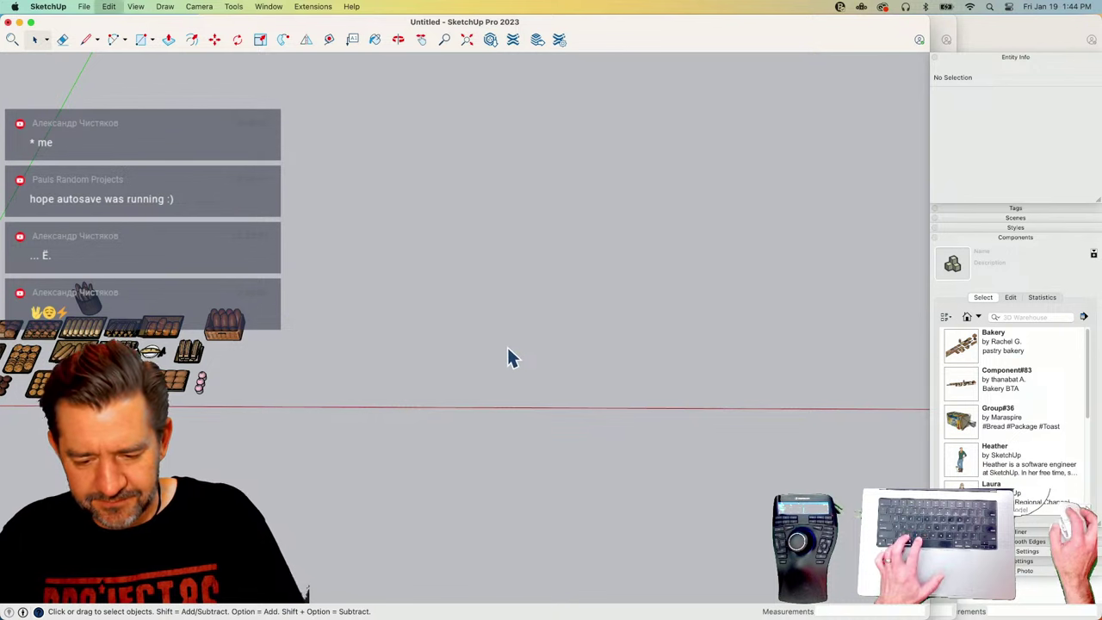
{"action": "key", "text": "super+v"}
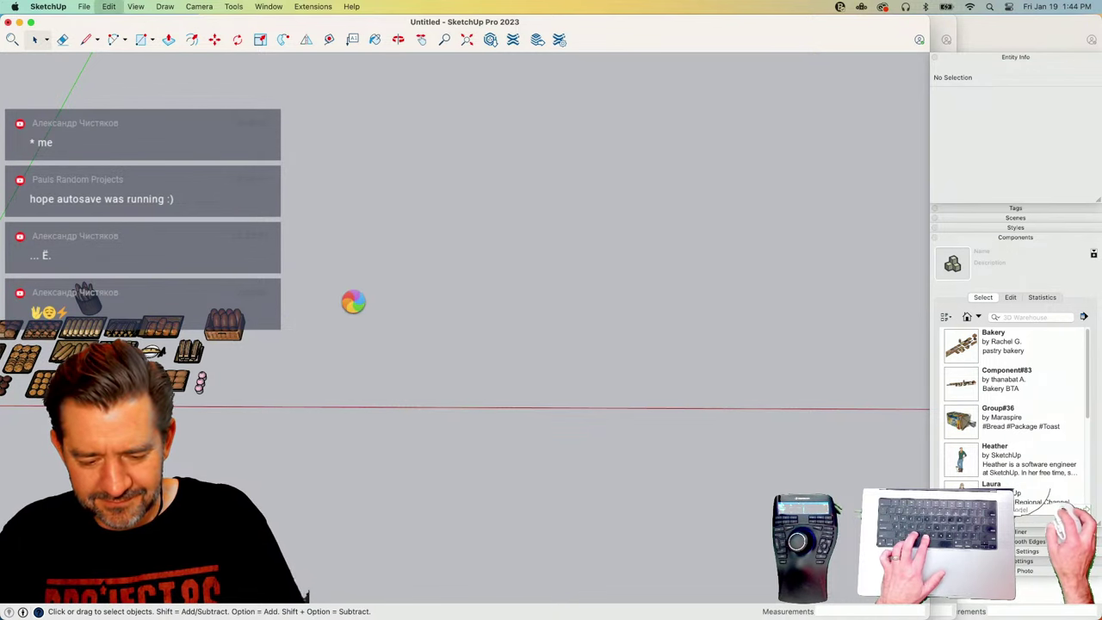
{"action": "left_click", "coordinate": [400, 373]}
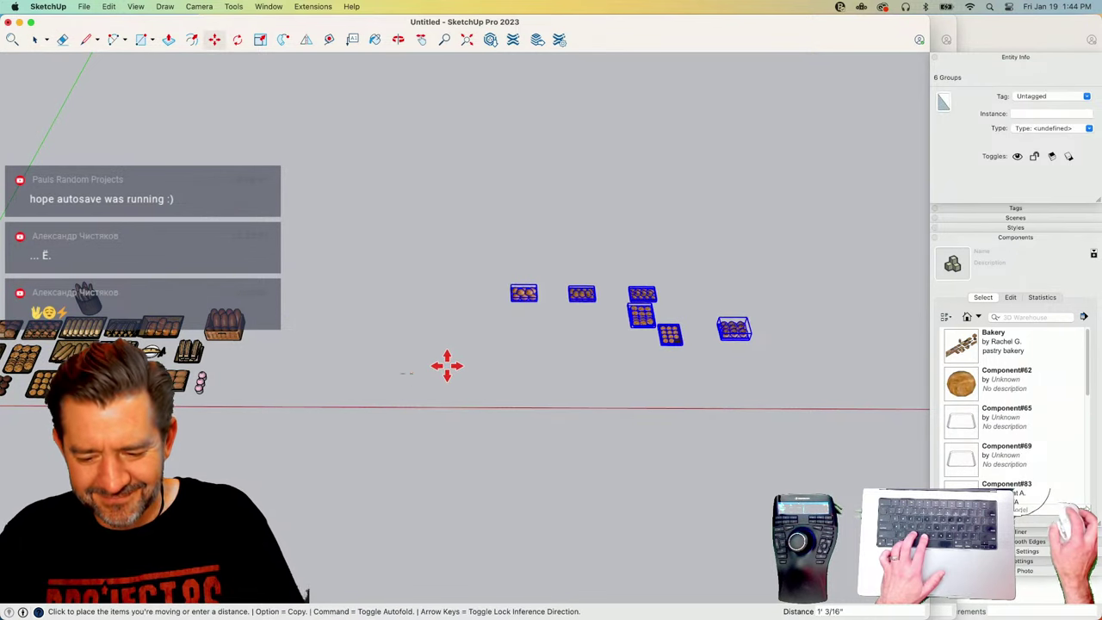
{"action": "left_click", "coordinate": [474, 352]}
{"action": "key", "text": "space"}
Explode the six pasted tray groups so their individual pastries can be selected.
{"action": "scroll", "coordinate": [755, 350], "scroll_direction": "up", "scroll_amount": 5}
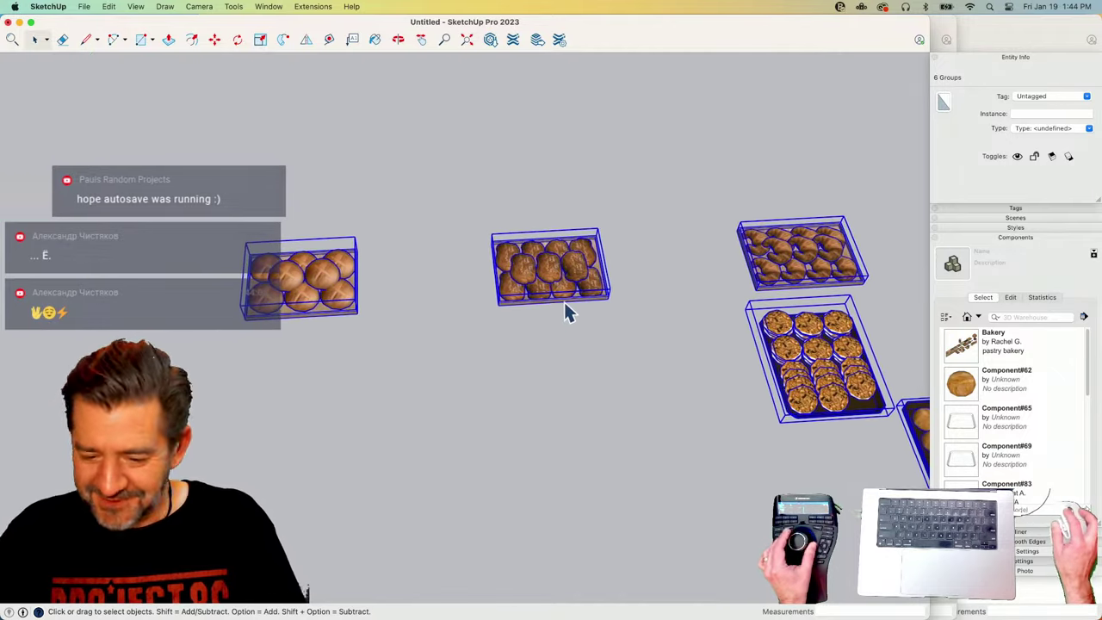
{"action": "left_click", "coordinate": [401, 336]}
{"action": "left_click", "coordinate": [402, 343]}
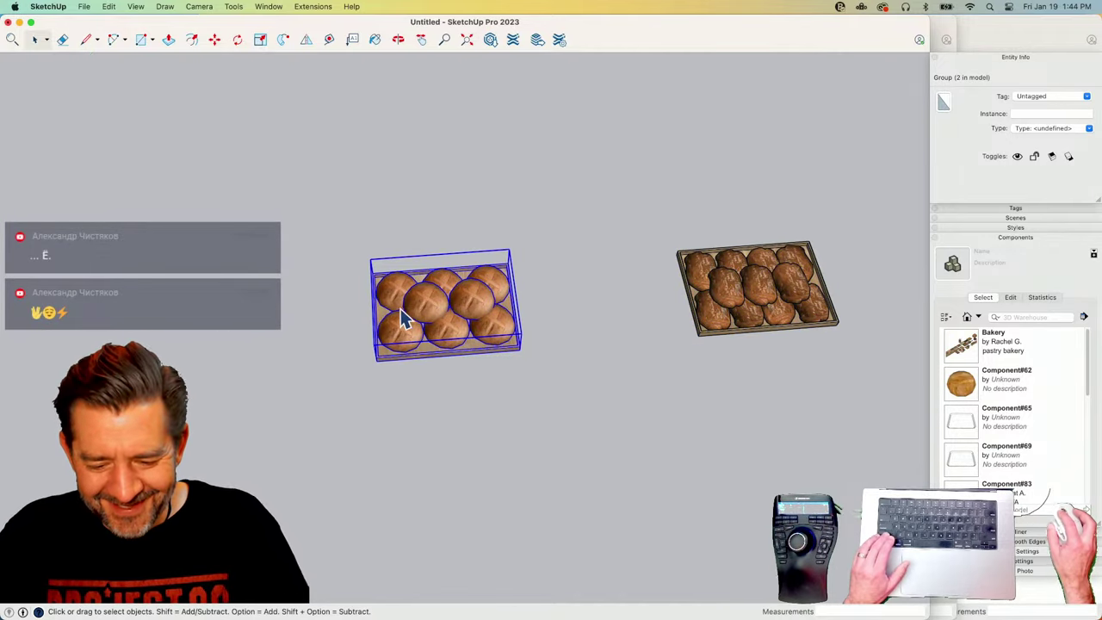
{"action": "scroll", "coordinate": [405, 309], "scroll_direction": "down", "scroll_amount": 5}
{"action": "left_click_drag", "start_coordinate": [121, 191], "coordinate": [806, 447]}
{"action": "left_click_drag", "start_coordinate": [699, 147], "coordinate": [91, 364]}
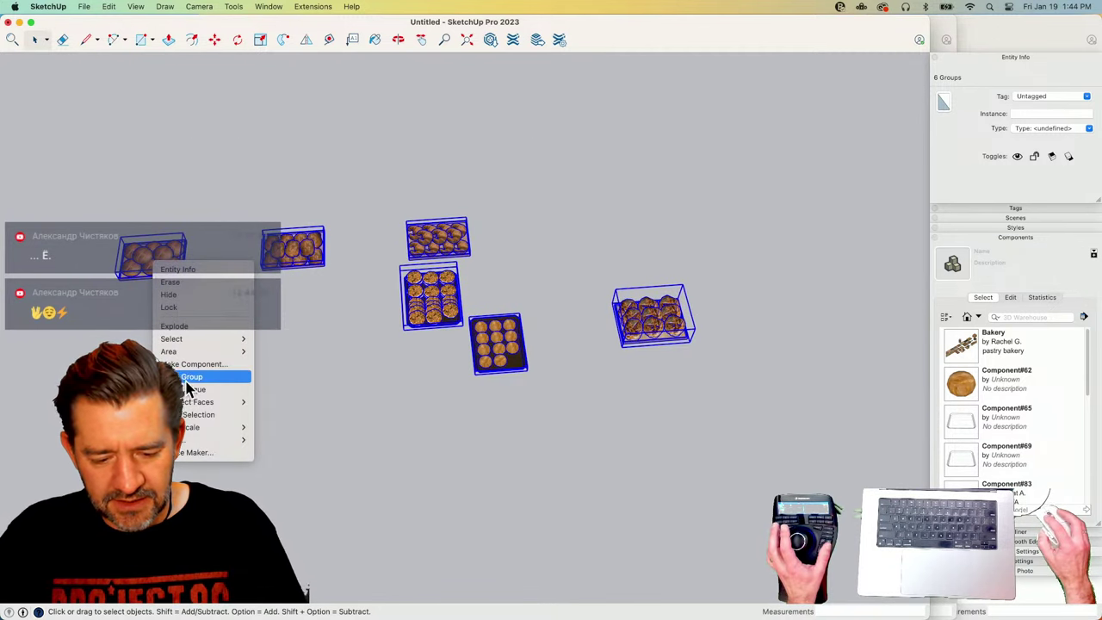
{"action": "left_click", "coordinate": [198, 327]}
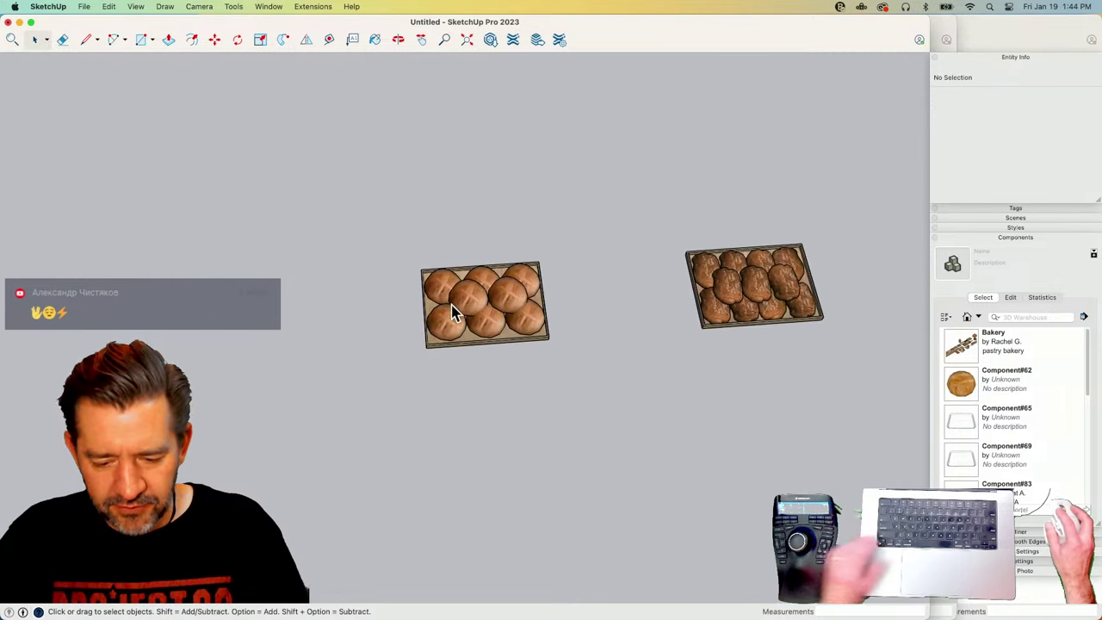
Move five round buns and five dark rolls about 2' 9" off their wooden trays, setting the two clusters side by side.
{"action": "left_click", "coordinate": [450, 313]}
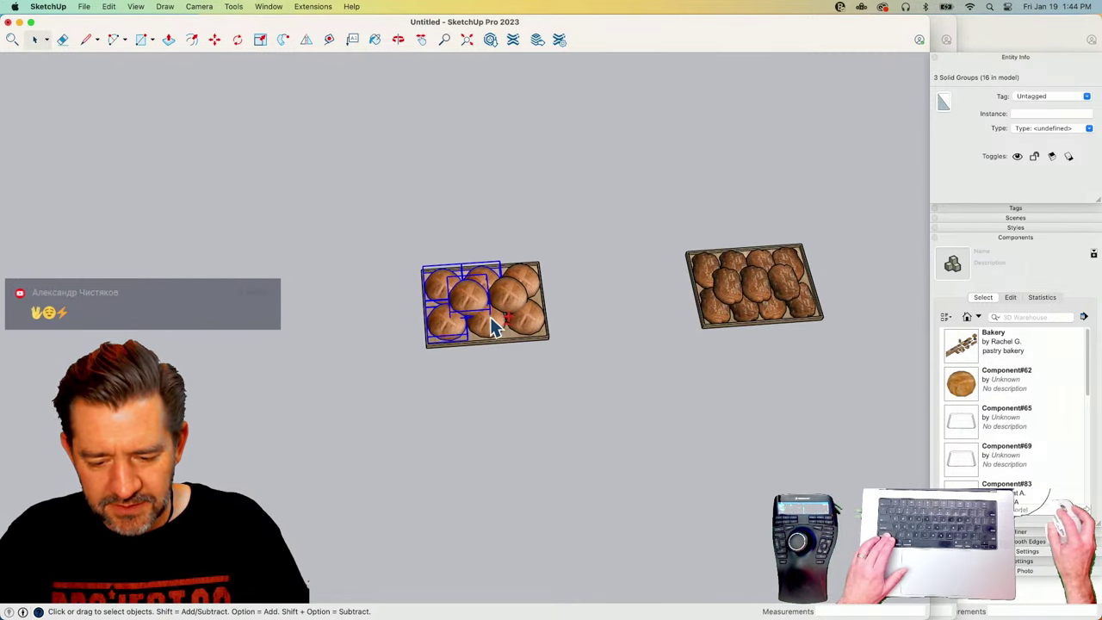
{"action": "key", "text": "m"}
{"action": "left_click", "coordinate": [477, 383]}
{"action": "left_click", "coordinate": [605, 538]}
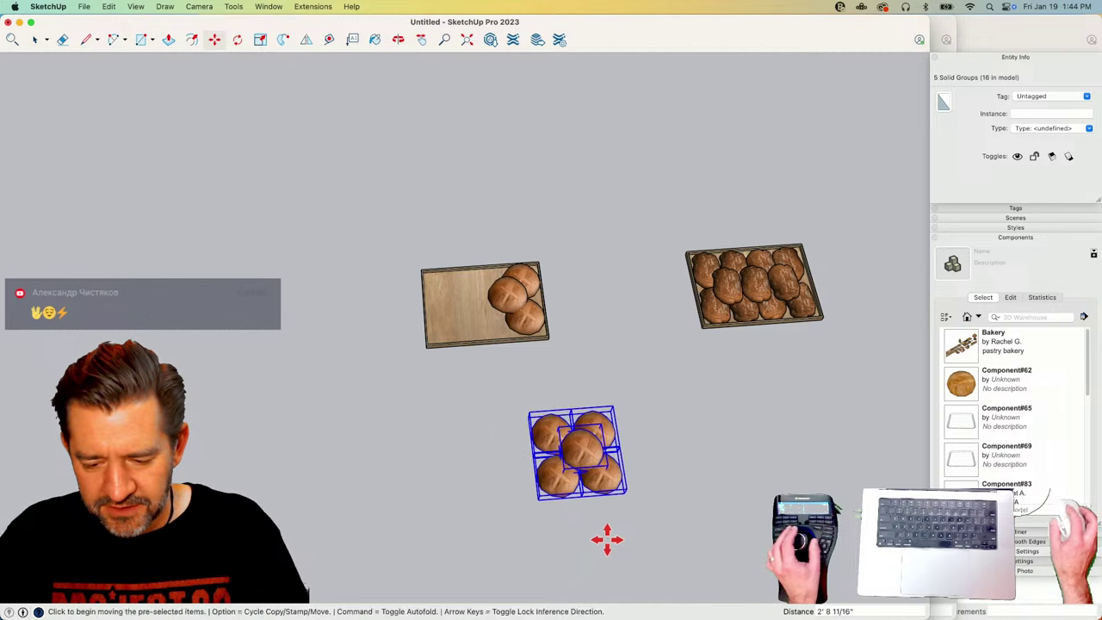
{"action": "key", "text": "space"}
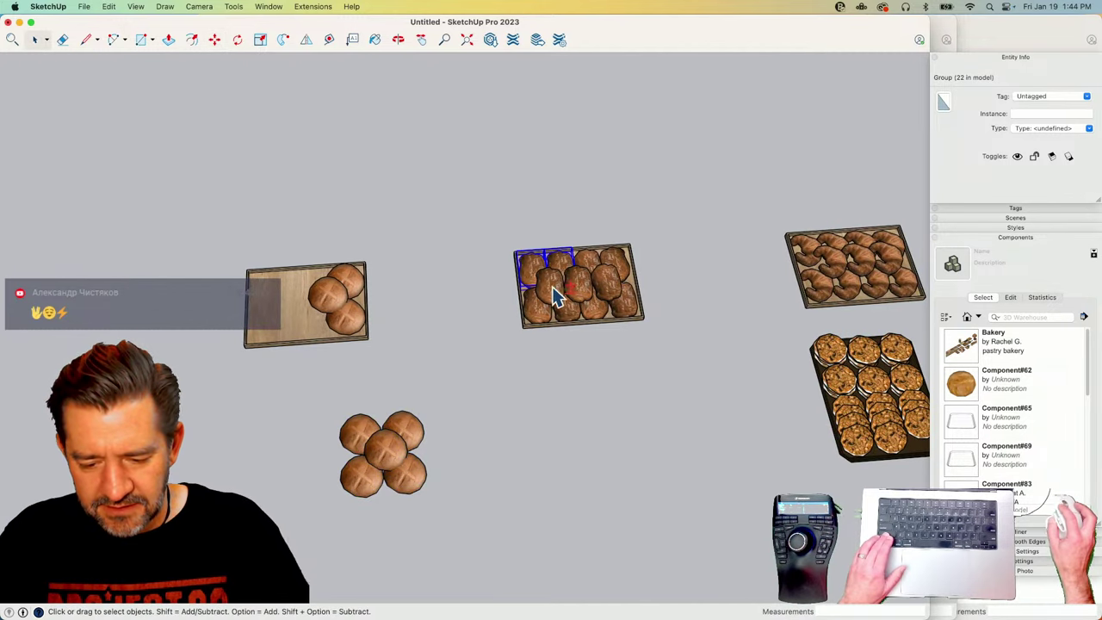
{"action": "left_click", "coordinate": [599, 352]}
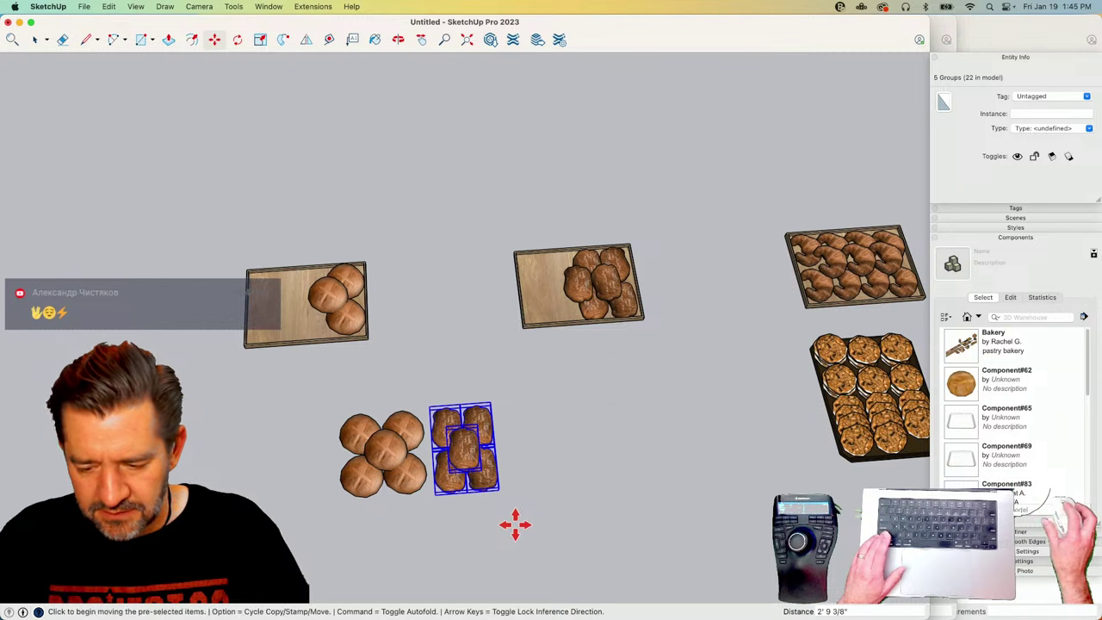
{"action": "key", "text": "space"}
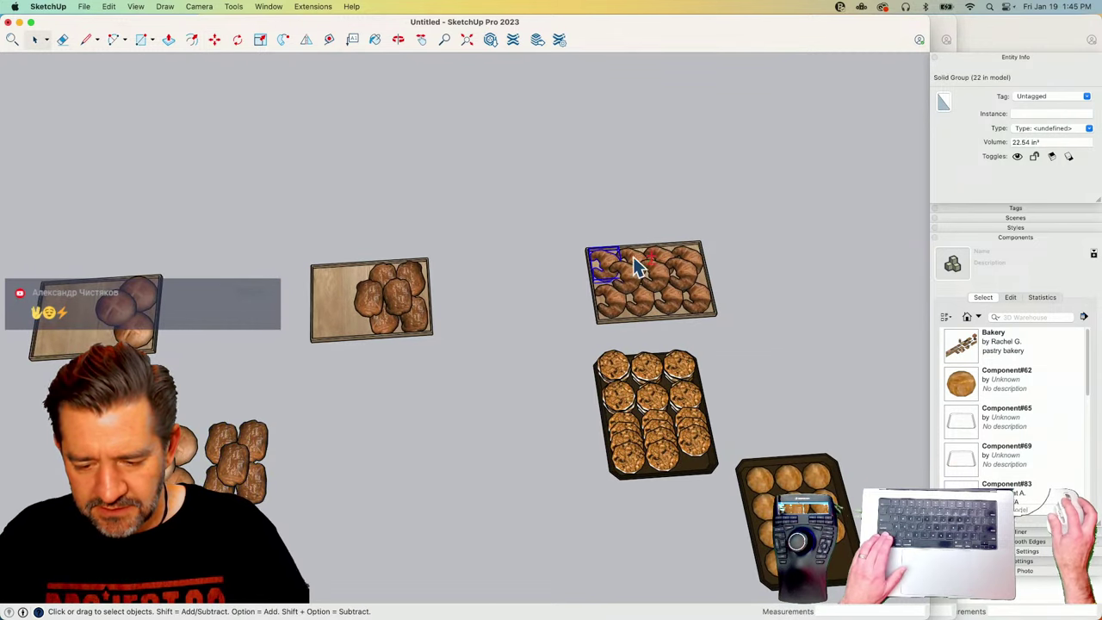
Move five croissants about 5' 2" off their tray, placing them beside the cluster of dark rolls.
{"action": "left_click", "coordinate": [619, 310], "text": "shift"}
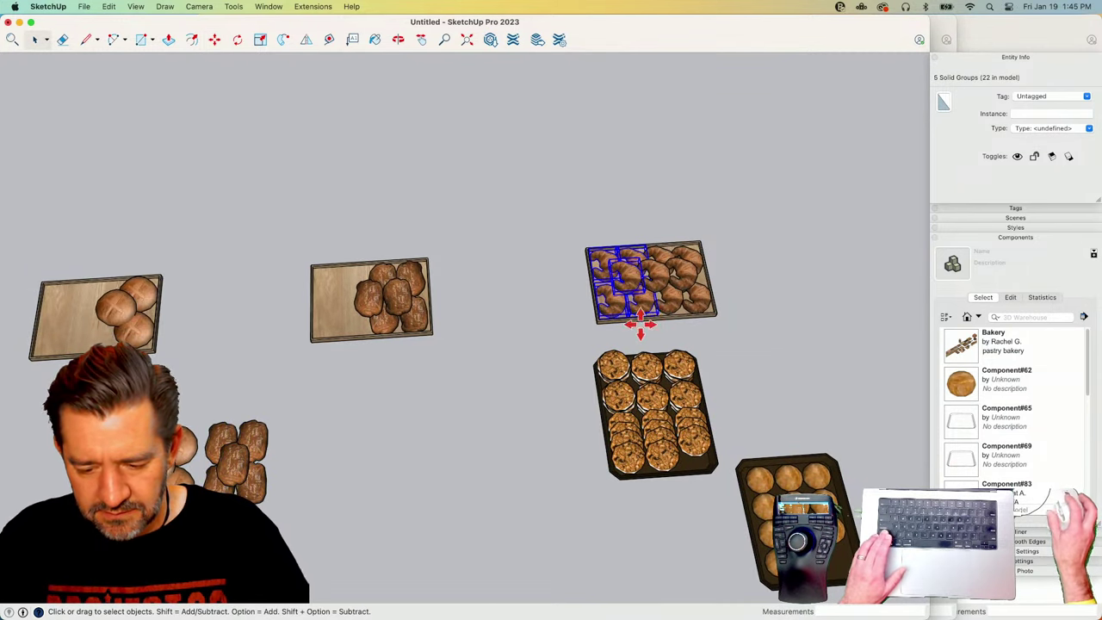
{"action": "left_click", "coordinate": [648, 336]}
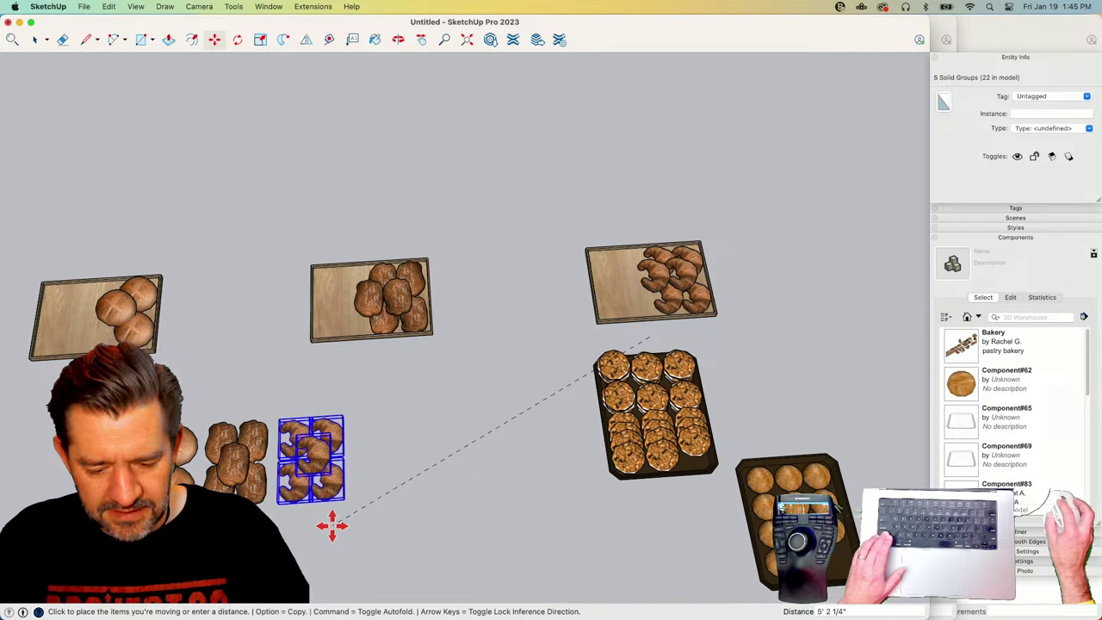
{"action": "left_click", "coordinate": [329, 519]}
{"action": "key", "text": "space"}
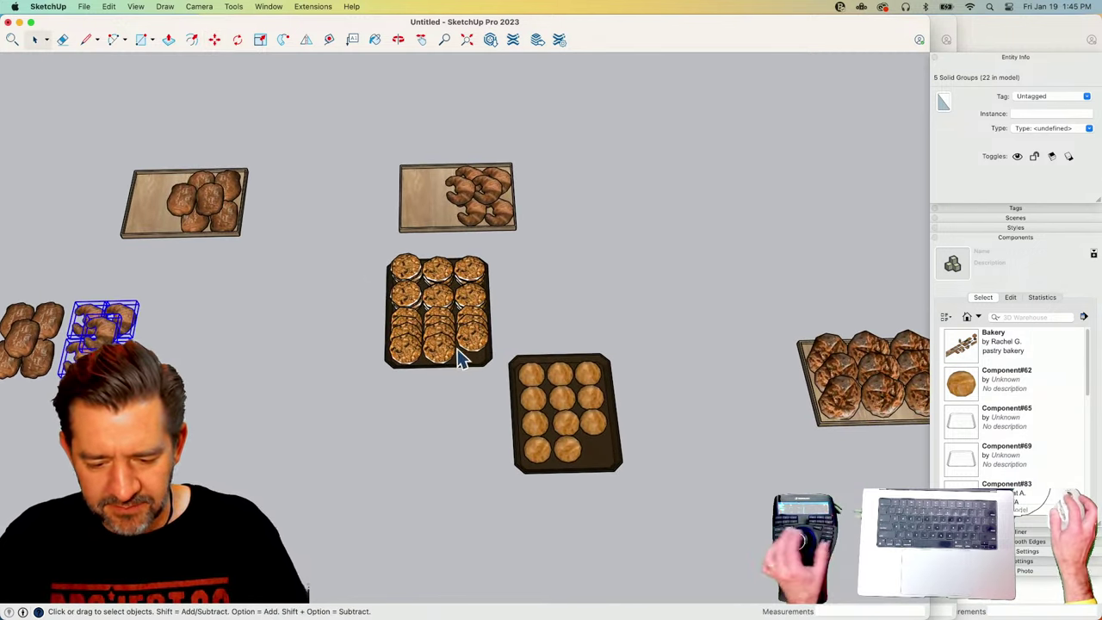
Move two adjoining groups of chocolate-chip cookies off their dark tray, placing them below the row of extracted bread clusters.
{"action": "left_click", "coordinate": [415, 331]}
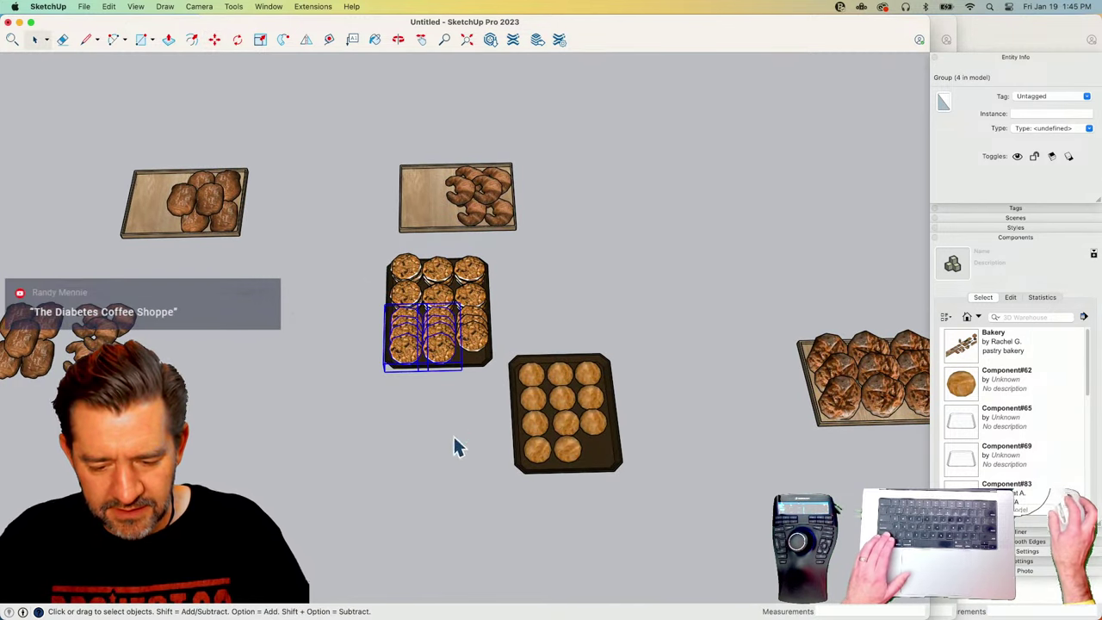
{"action": "key", "text": "m"}
{"action": "left_click", "coordinate": [453, 404]}
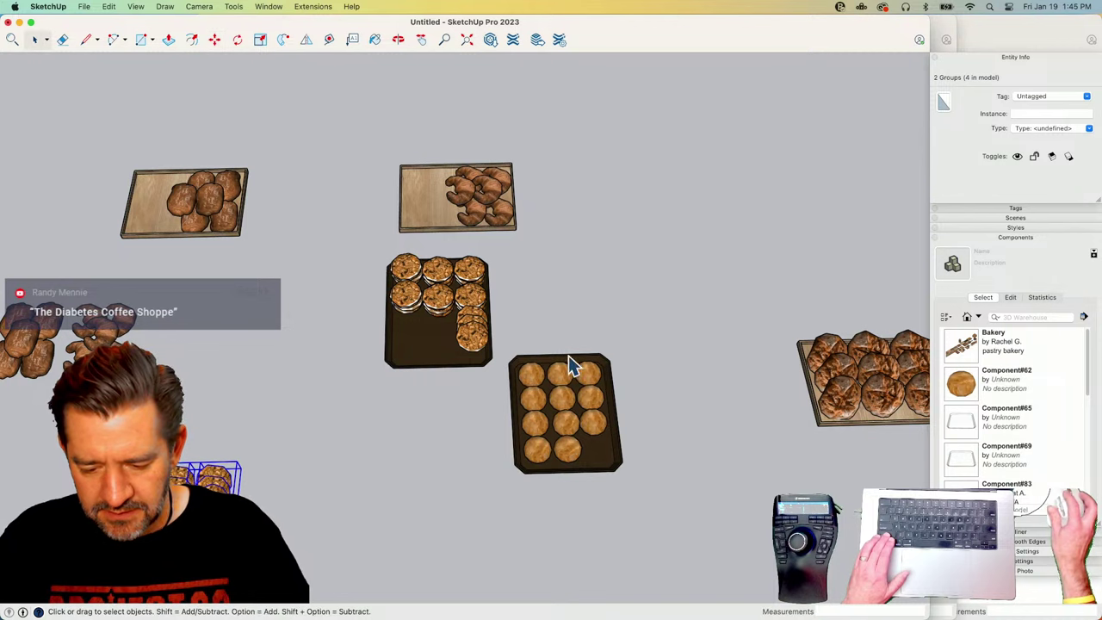
Move six small round cookies off the second dark tray, placing them beside the extracted chocolate-chip cookies.
{"action": "left_click", "coordinate": [537, 389]}
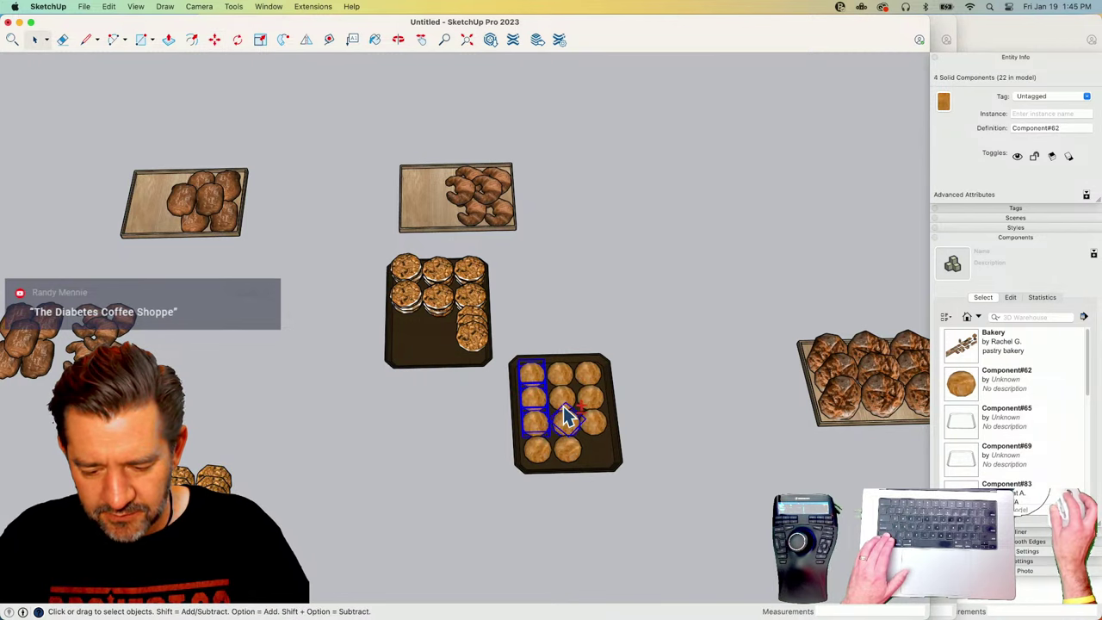
{"action": "key", "text": "q"}
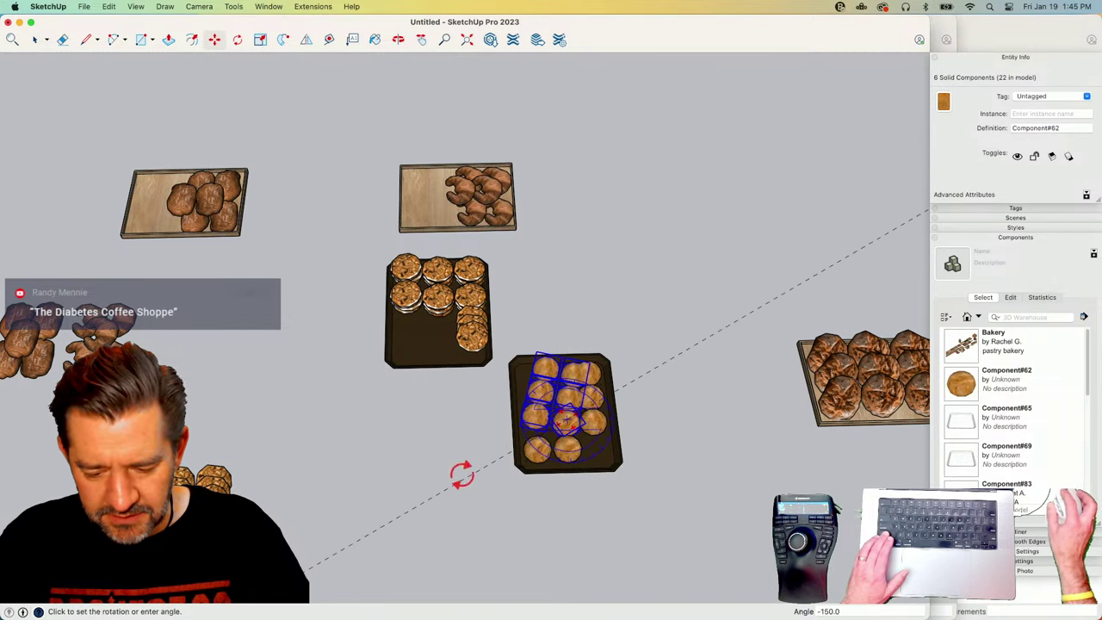
{"action": "key", "text": "space"}
{"action": "left_click", "coordinate": [650, 513]}
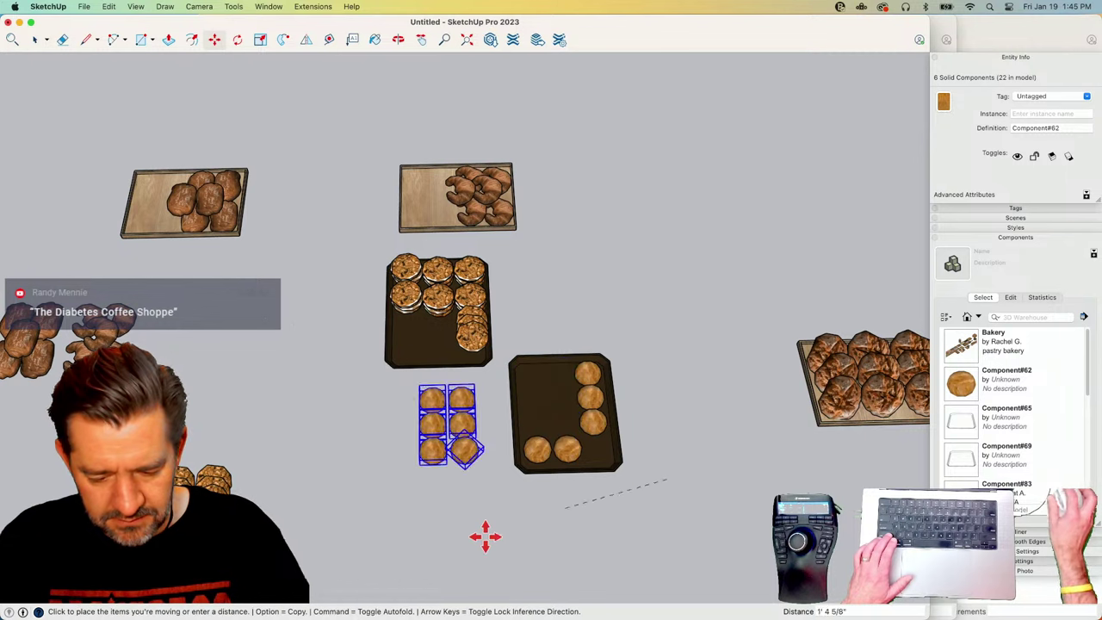
{"action": "key", "text": "space"}
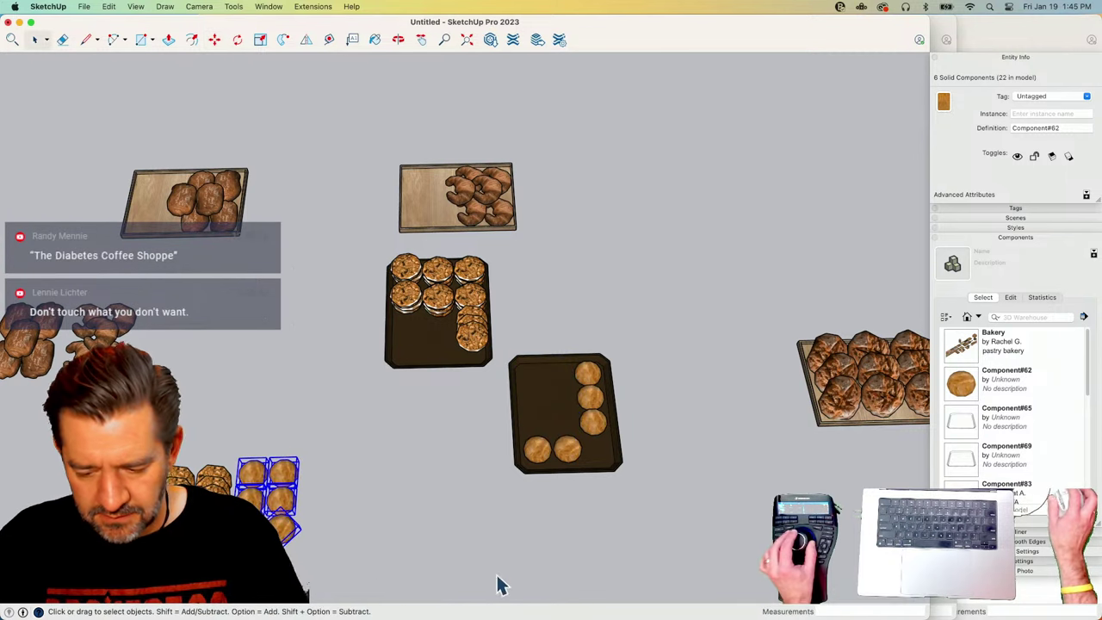
Move six large dark pastries about 6' 10" off their wooden tray, placing them beside the cluster of small round cookies.
{"action": "left_click", "coordinate": [605, 420], "text": "shift"}
{"action": "left_click", "coordinate": [613, 448], "text": "shift"}
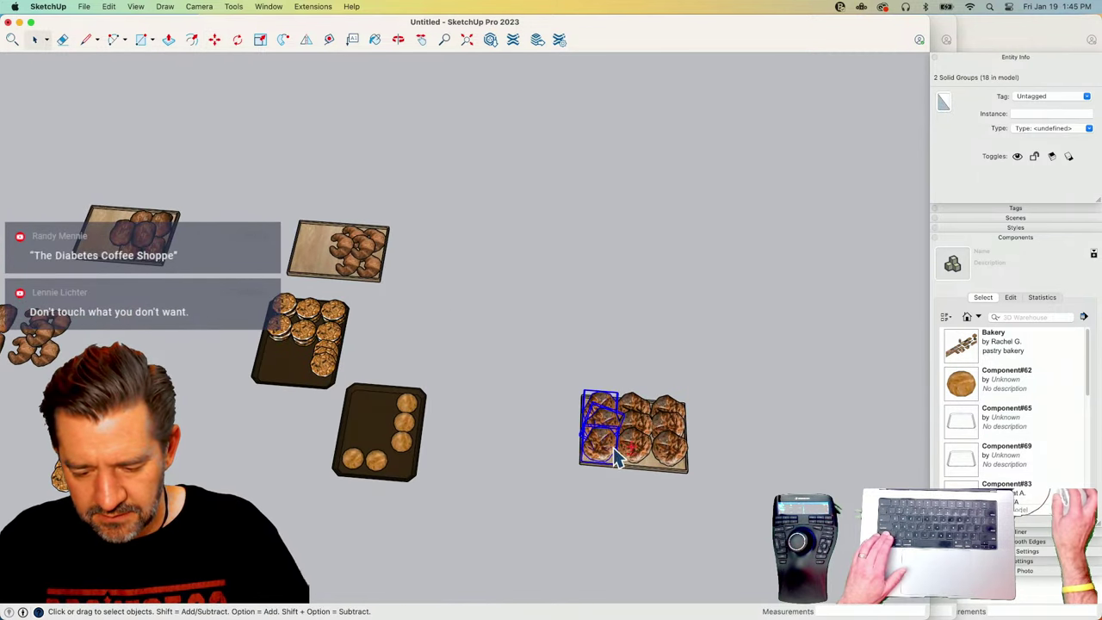
{"action": "key", "text": "m"}
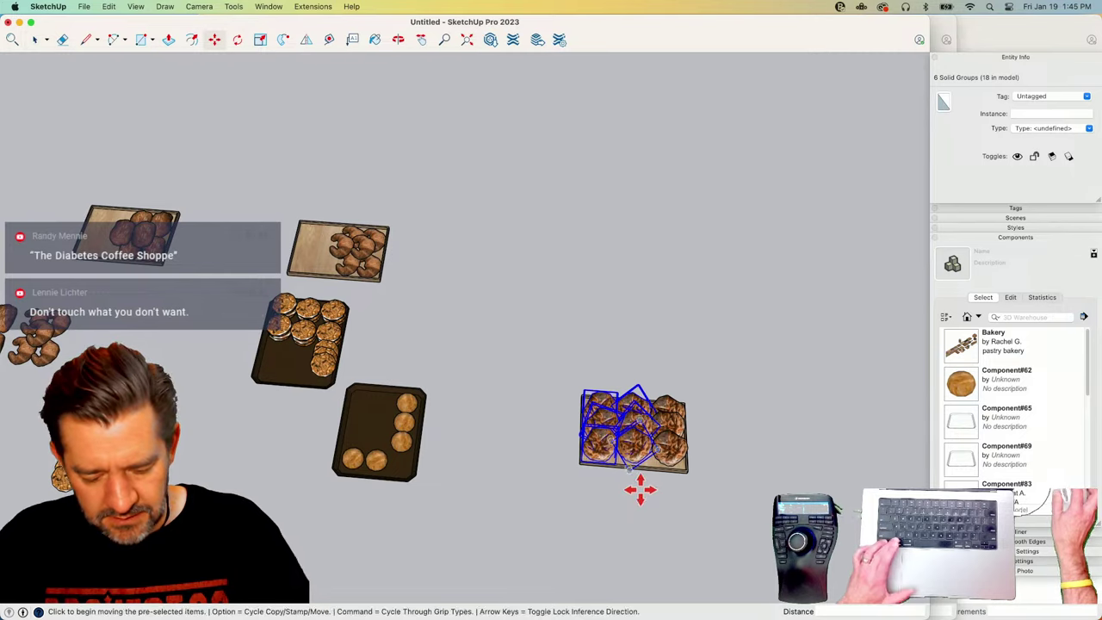
{"action": "left_click", "coordinate": [639, 489]}
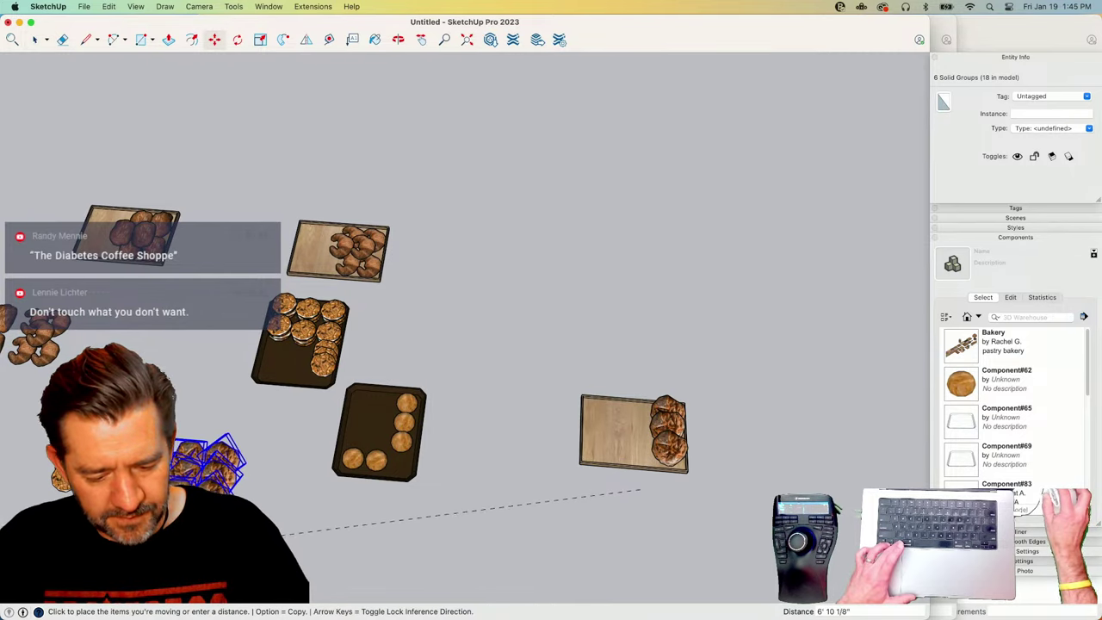
{"action": "key", "text": "space"}
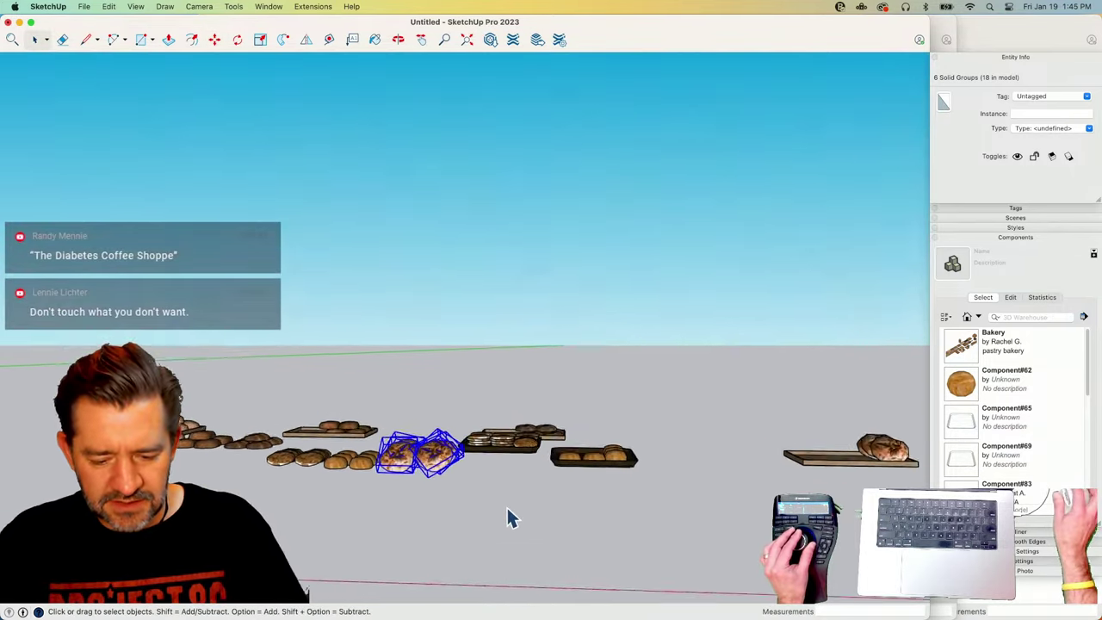
Move the three front clusters, 14 items in all, about 8 7/16" sideways to sit closer to the bread and croissant clusters.
{"action": "middle_click_drag", "start_coordinate": [508, 516], "coordinate": [363, 480]}
{"action": "left_click_drag", "start_coordinate": [541, 542], "coordinate": [536, 540]}
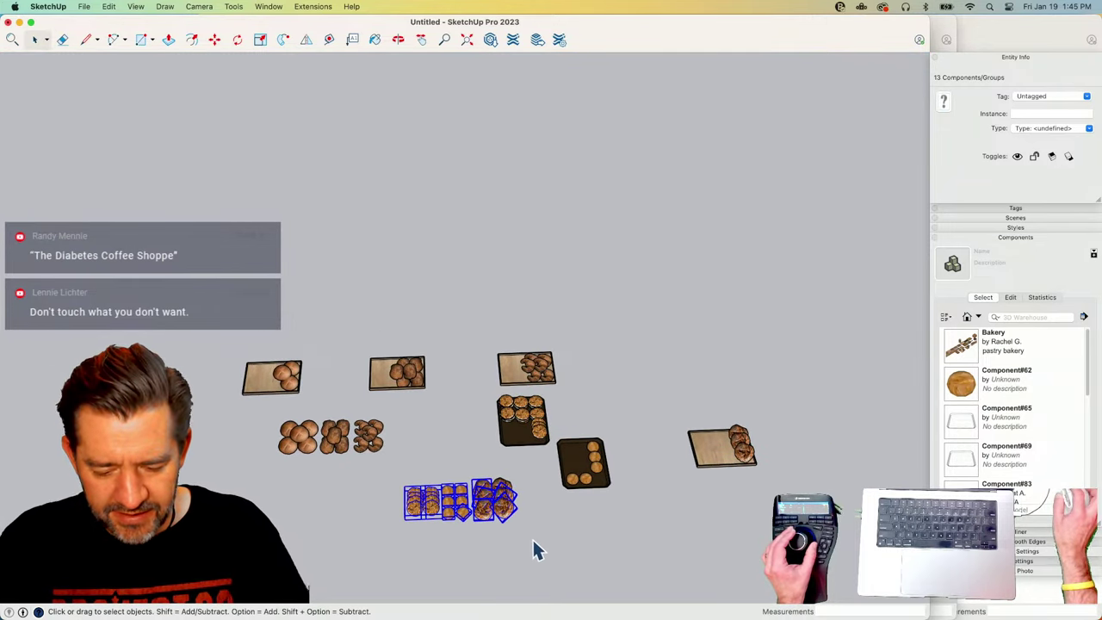
{"action": "key", "text": "m"}
{"action": "left_click", "coordinate": [484, 527]}
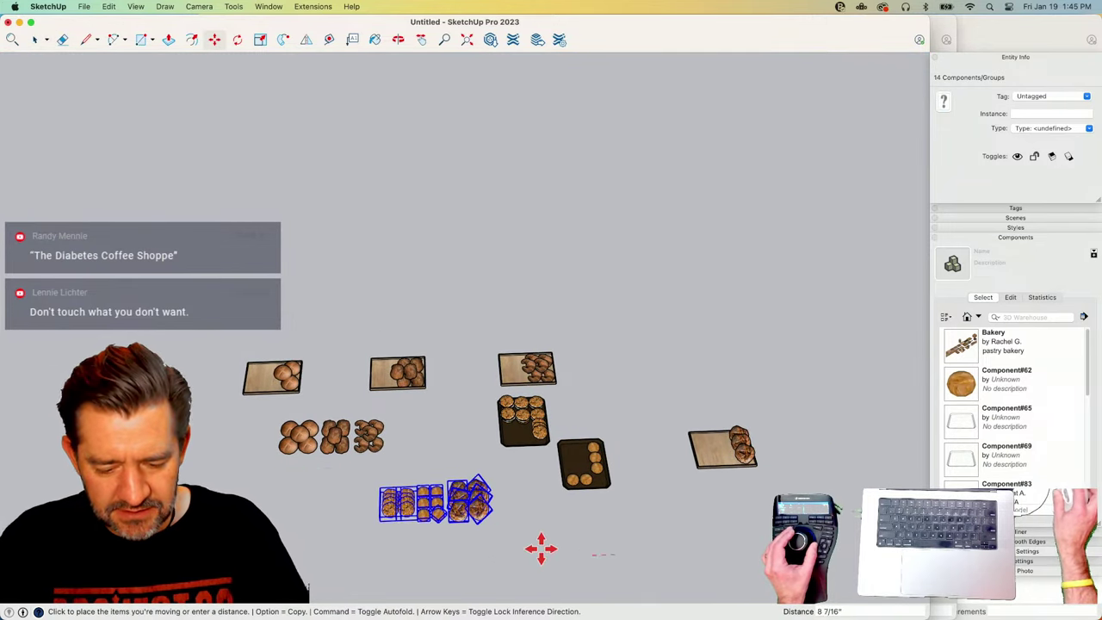
{"action": "left_click", "coordinate": [474, 536]}
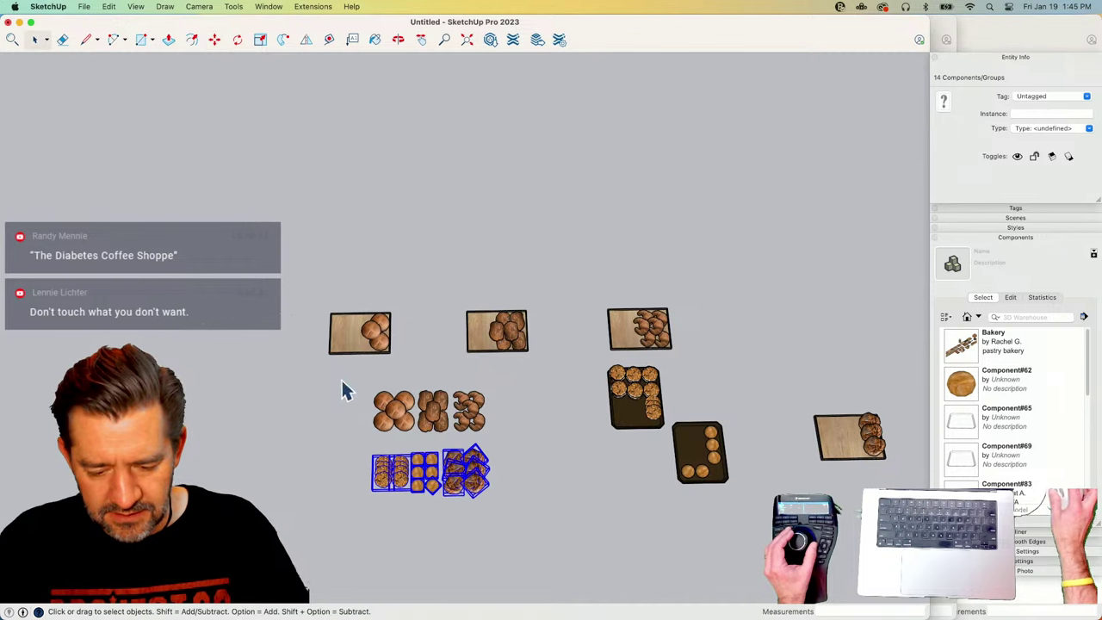
Copy all 29 extracted pastries into Coffee Counter Bar.skp and place them on the ground in front of the counter.
{"action": "left_click_drag", "start_coordinate": [507, 510], "coordinate": [540, 528]}
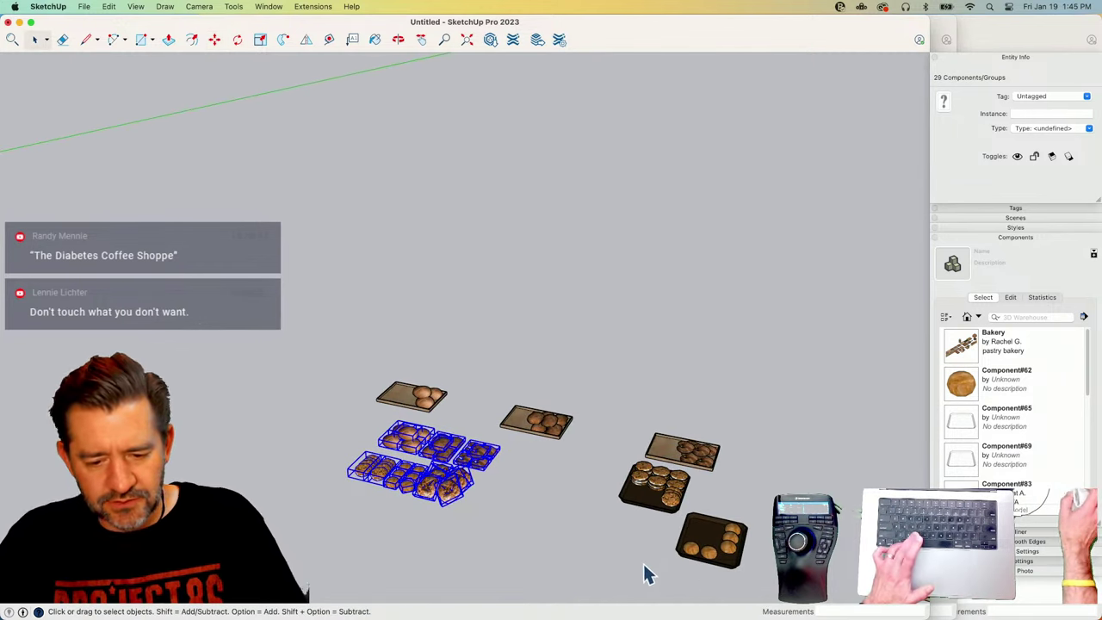
{"action": "left_click", "coordinate": [18, 22]}
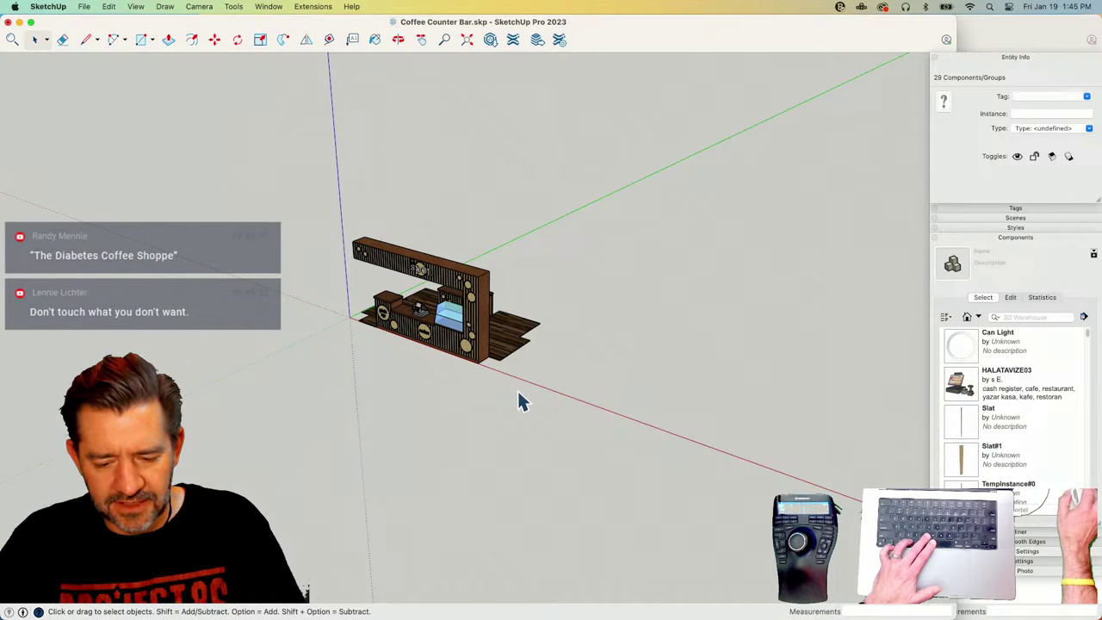
{"action": "key", "text": "super+v"}
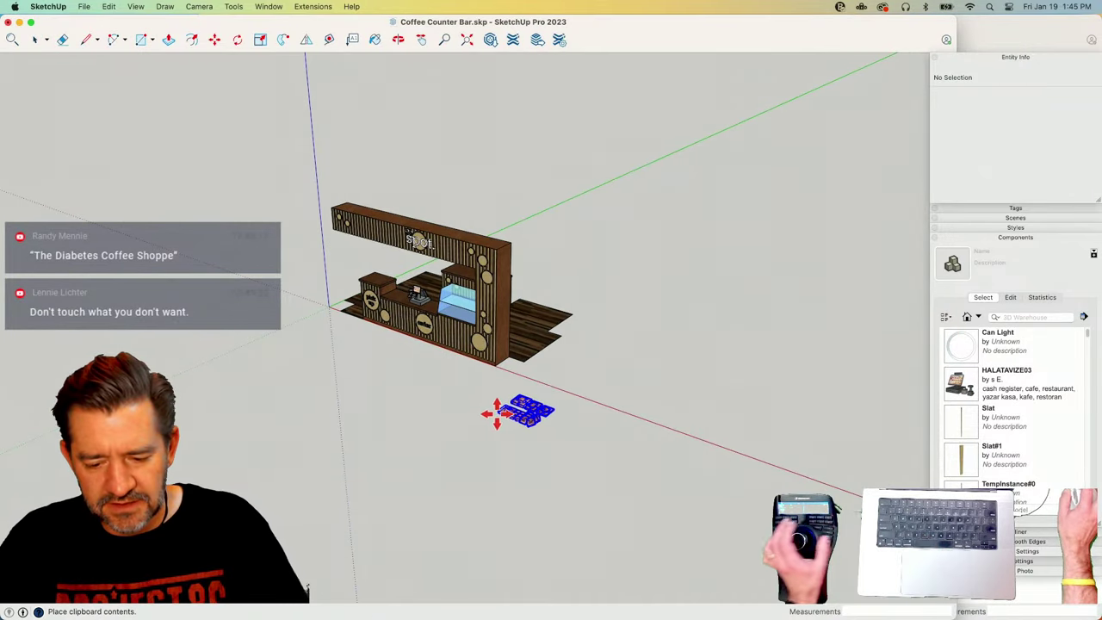
{"action": "left_click", "coordinate": [428, 389]}
{"action": "scroll", "coordinate": [441, 431], "scroll_direction": "up", "scroll_amount": 6}
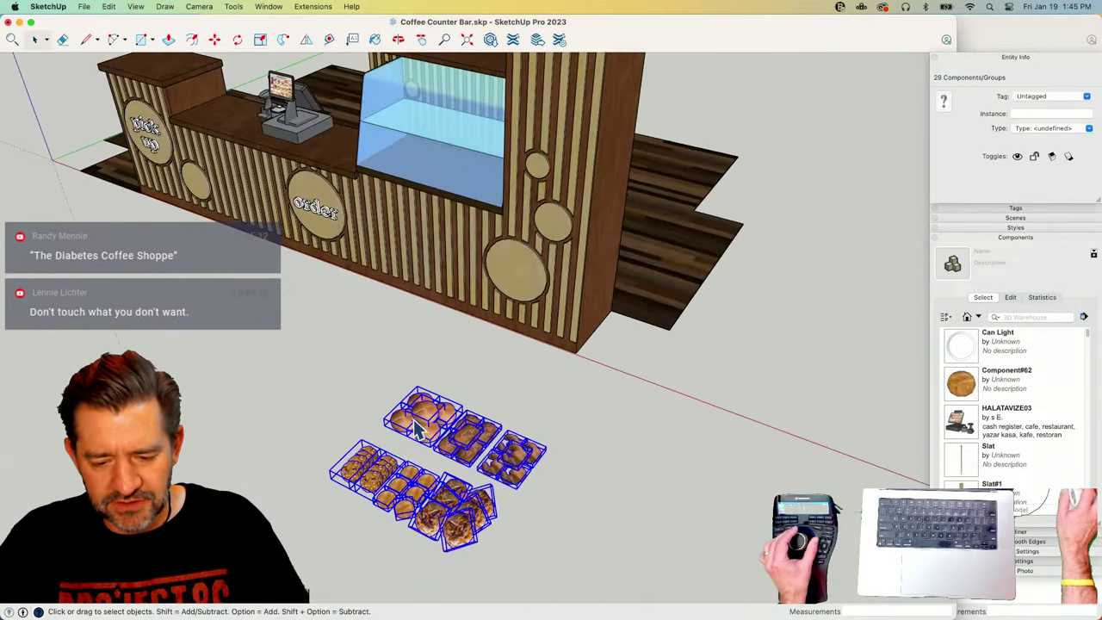
{"action": "left_click", "coordinate": [594, 448]}
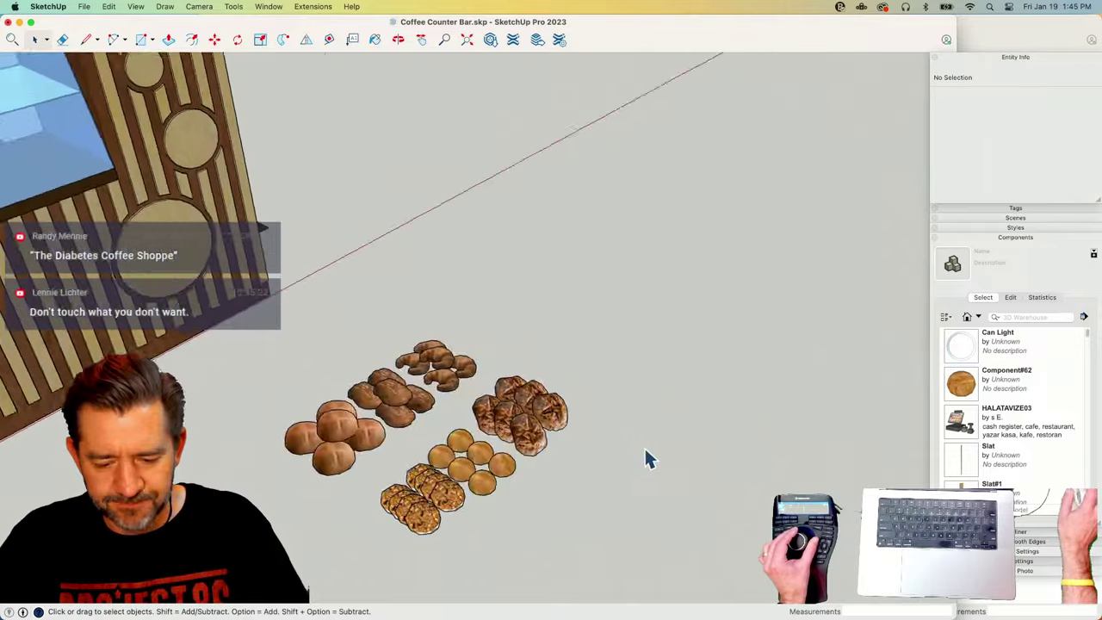
Move the 14 cookies and large pastries about 7' 11 5/8" onto the bottom of the glass display case.
{"action": "left_click_drag", "start_coordinate": [584, 546], "coordinate": [584, 546]}
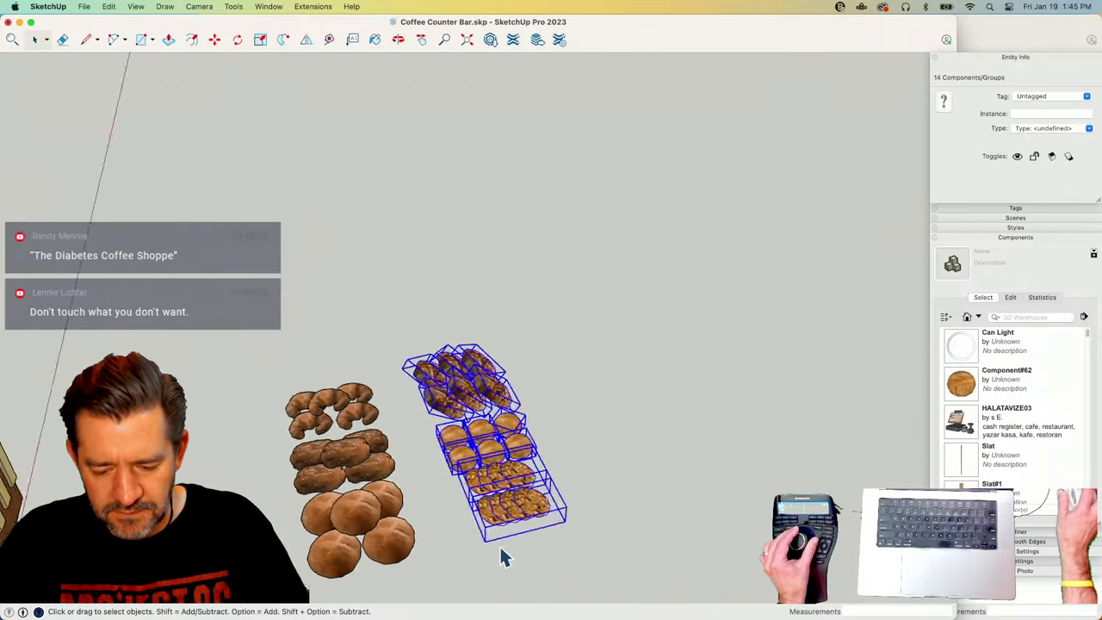
{"action": "key", "text": "m"}
{"action": "left_click", "coordinate": [512, 558]}
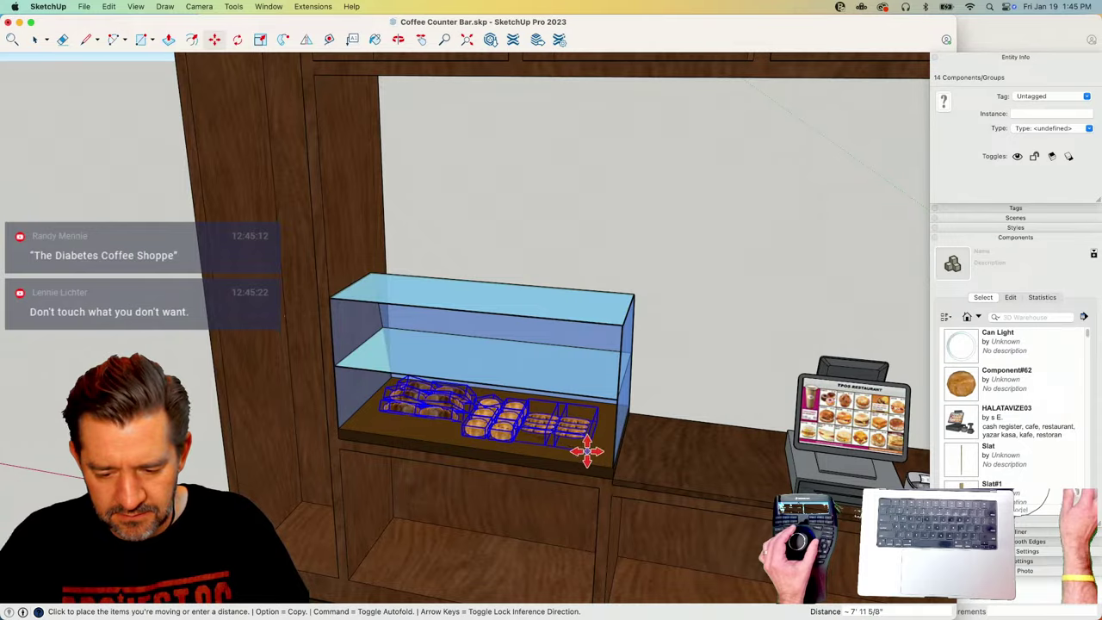
{"action": "left_click", "coordinate": [588, 452]}
{"action": "key", "text": "space"}
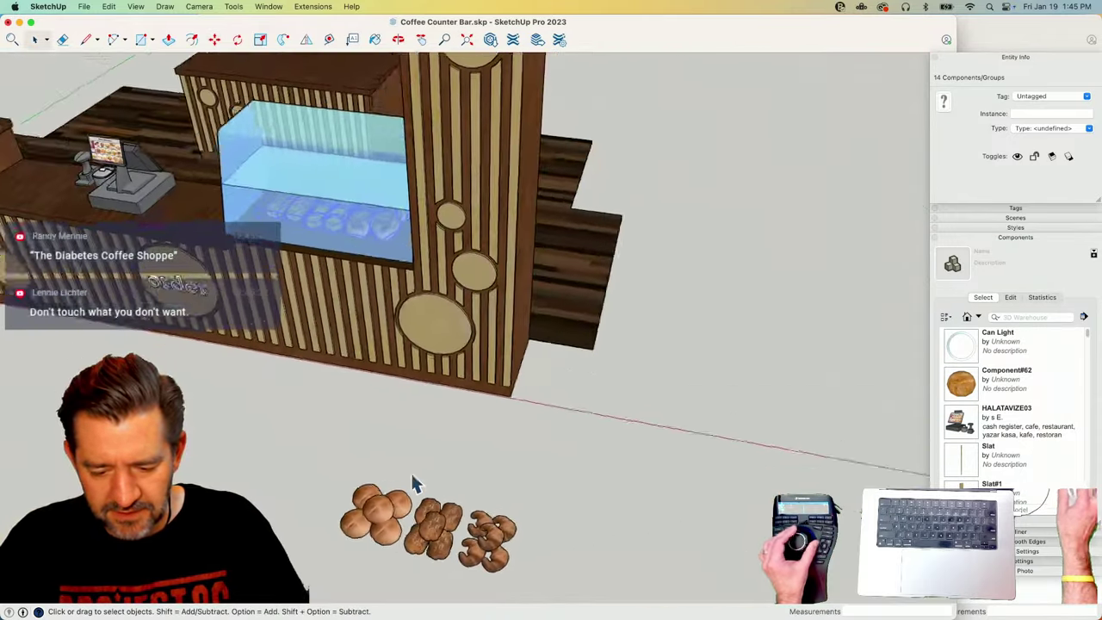
Move the 15 round buns, dark rolls and croissants about 7' 3" onto the upper glass shelf of the display case.
{"action": "left_click_drag", "start_coordinate": [282, 427], "coordinate": [536, 602]}
{"action": "key", "text": "m"}
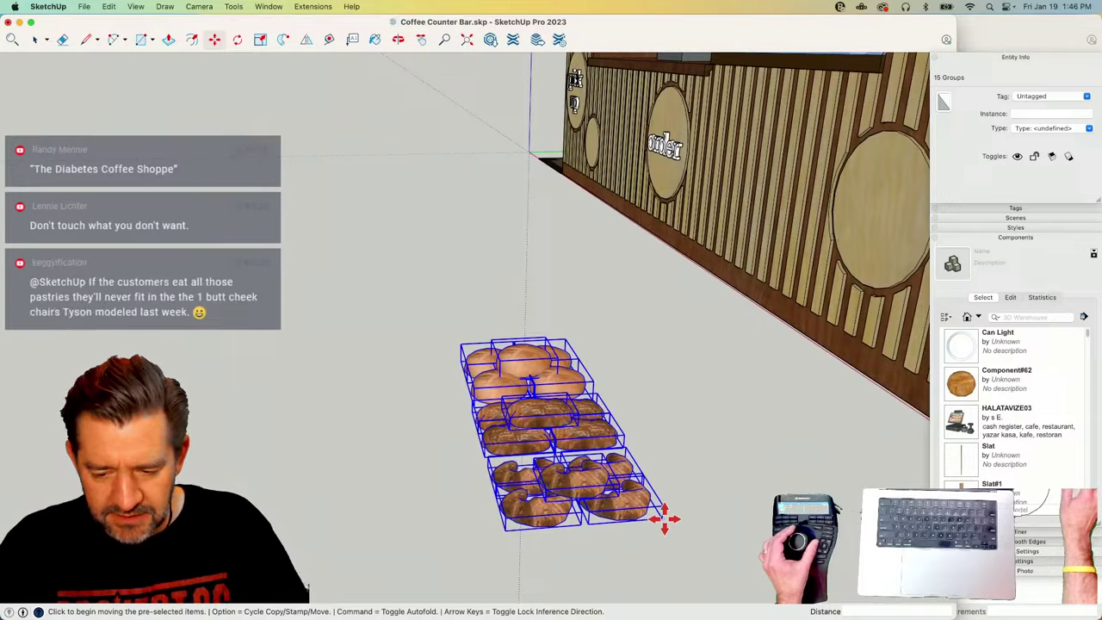
{"action": "left_click", "coordinate": [666, 521]}
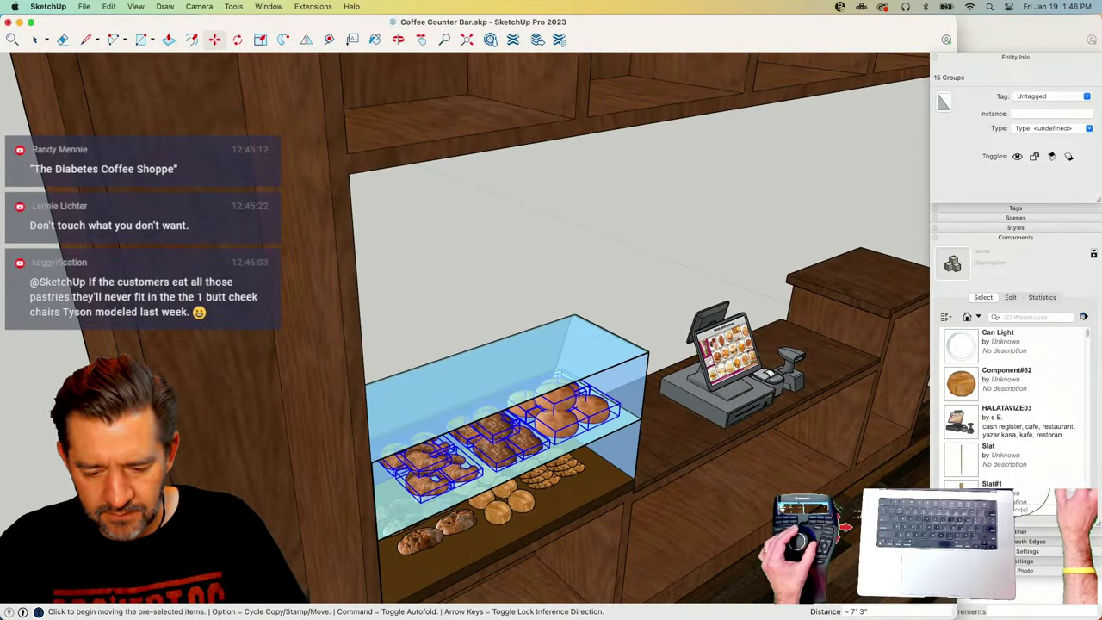
{"action": "key", "text": "space"}
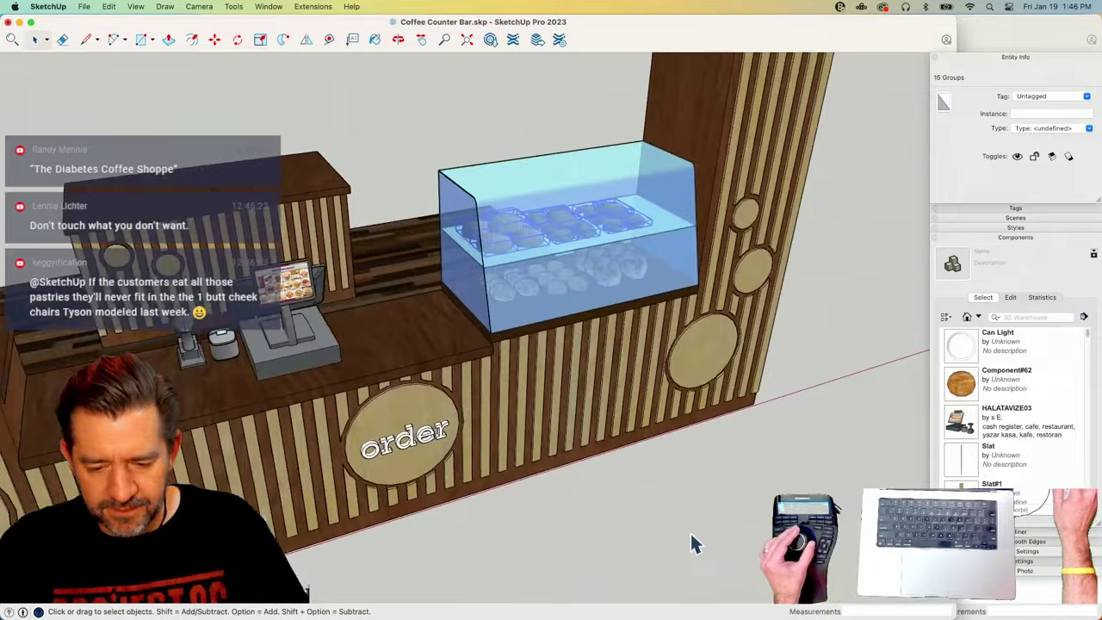
{"action": "left_click", "coordinate": [692, 533]}
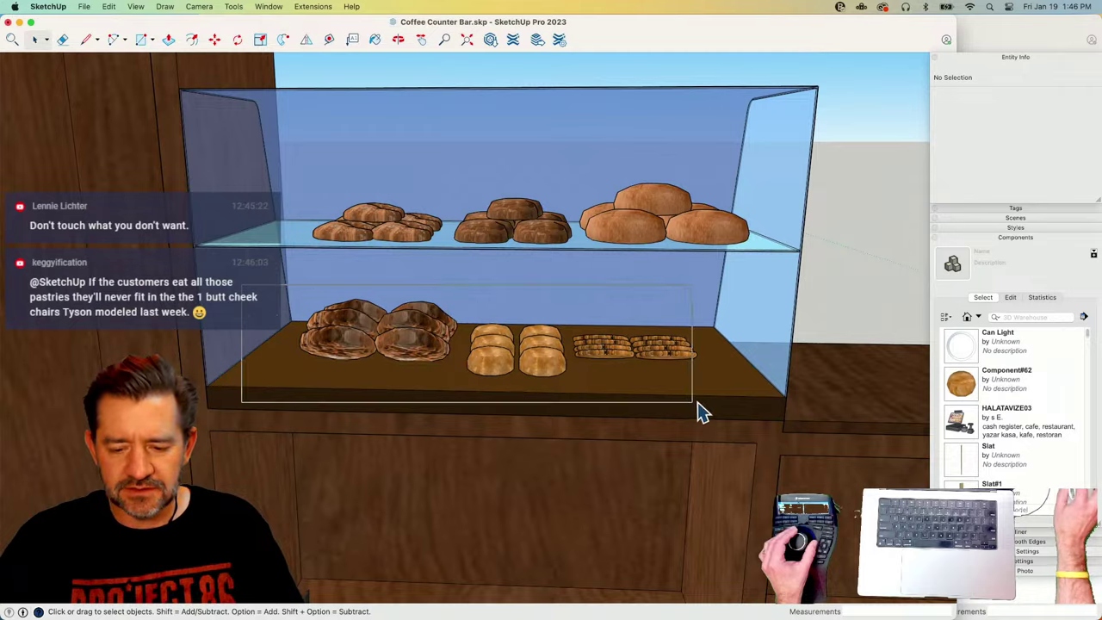
Move the lower row of pastries about 4" along the green axis toward the front glass of the display case.
{"action": "left_click_drag", "start_coordinate": [699, 411], "coordinate": [706, 407]}
{"action": "key", "text": "m"}
{"action": "left_click", "coordinate": [634, 423]}
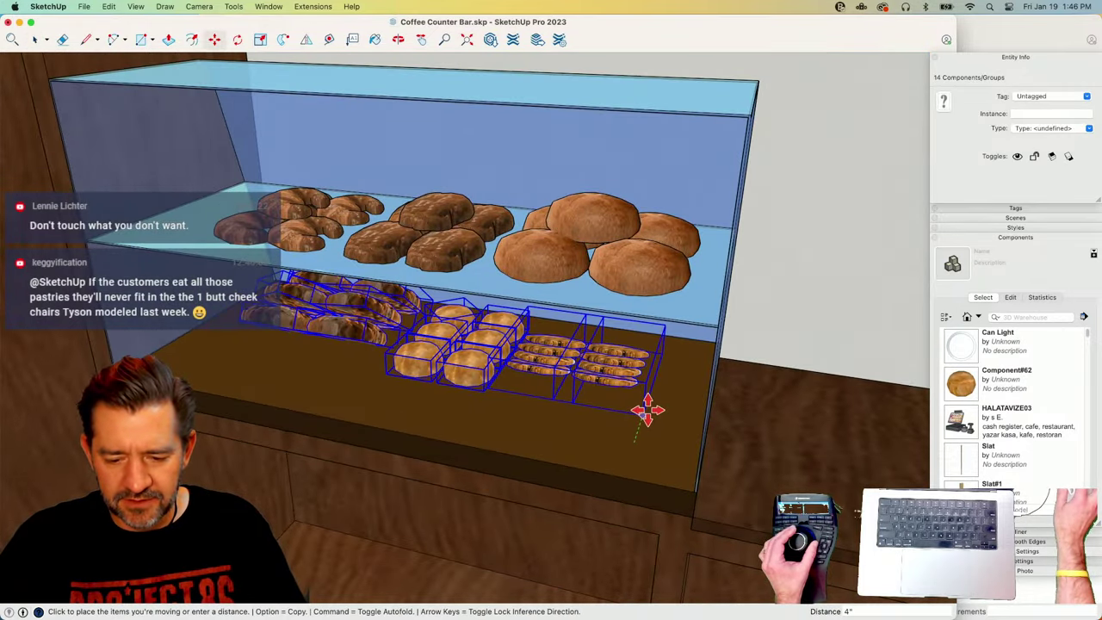
{"action": "key", "text": "space"}
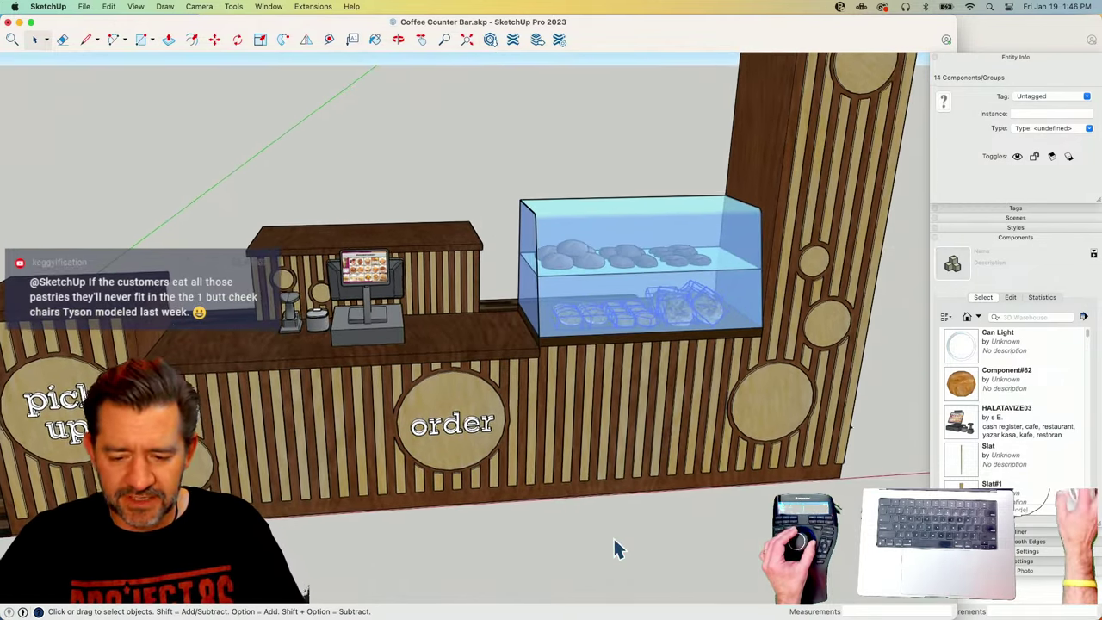
{"action": "left_click", "coordinate": [613, 540]}
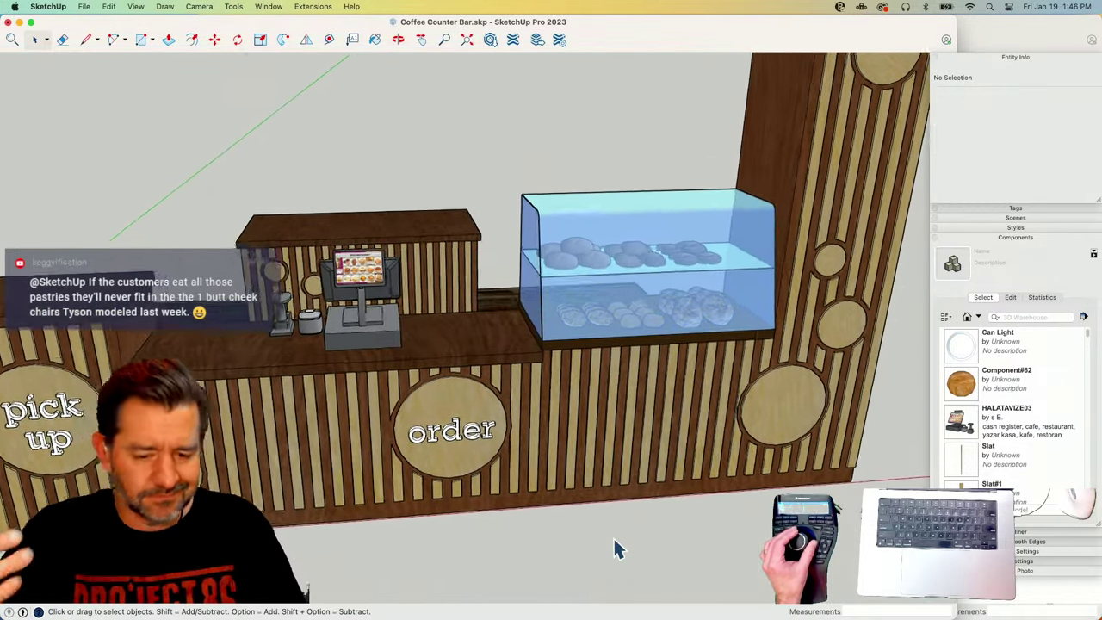
{"action": "scroll", "coordinate": [968, 385], "scroll_direction": "down", "scroll_amount": 10}
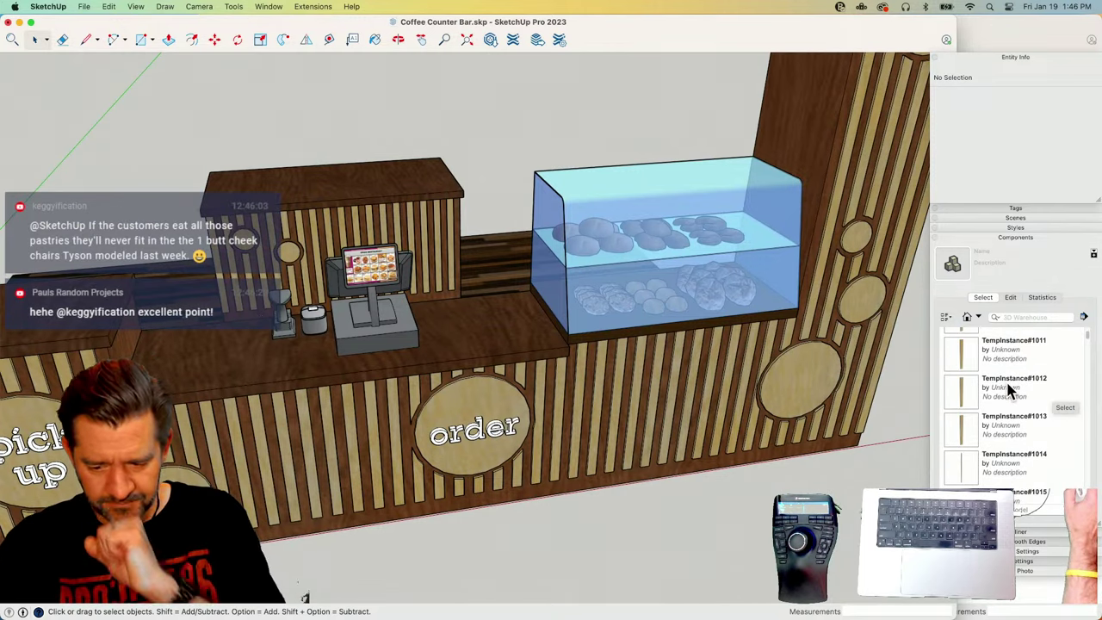
{"action": "scroll", "coordinate": [977, 392], "scroll_direction": "down", "scroll_amount": 5}
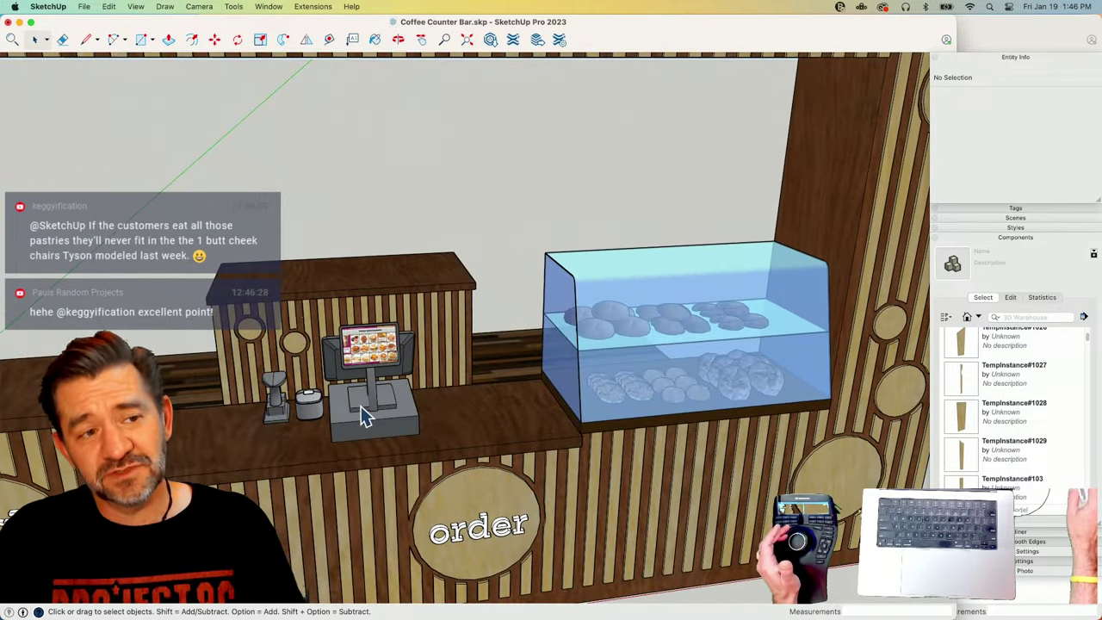
{"action": "left_click", "coordinate": [363, 416]}
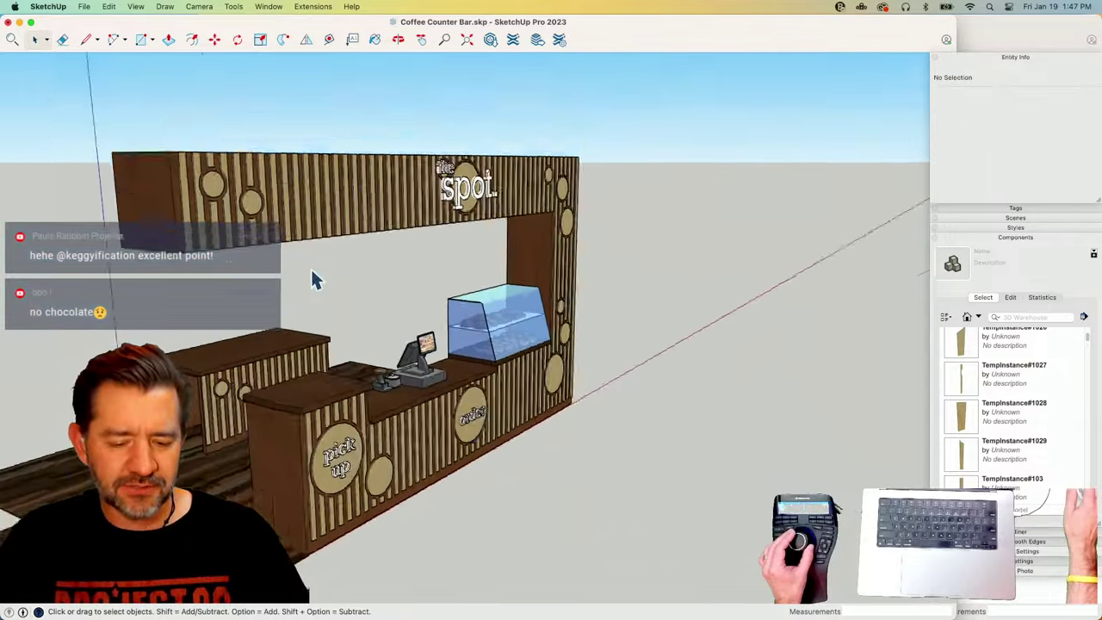
{"action": "left_click", "coordinate": [315, 280]}
{"action": "left_click", "coordinate": [142, 280]}
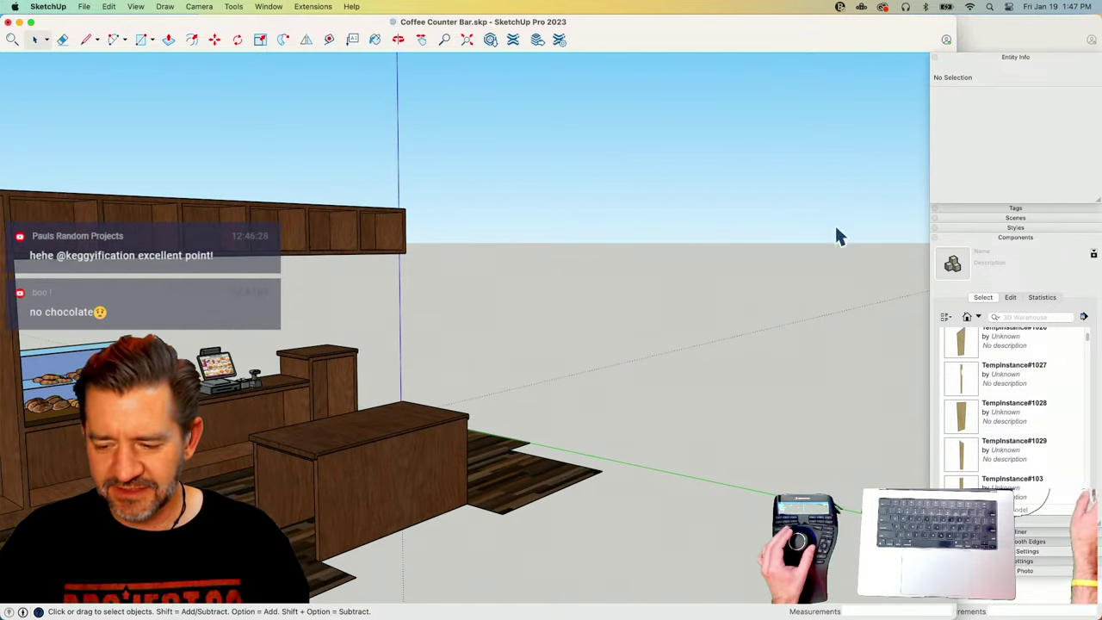
Collapse the component list and widen the model window to the edge of the screen.
{"action": "left_click", "coordinate": [999, 239]}
{"action": "left_click_drag", "start_coordinate": [958, 36], "coordinate": [1097, 32]}
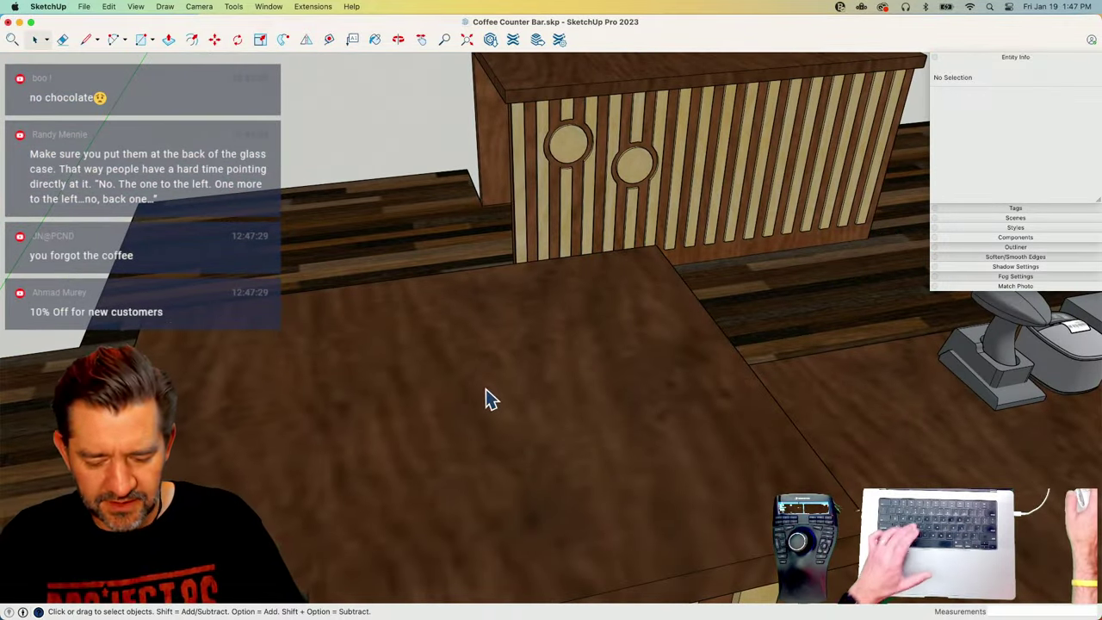
Draw a narrow upright rectangular face on the pick-up counter top with a 1.25" base.
{"action": "key", "text": "l"}
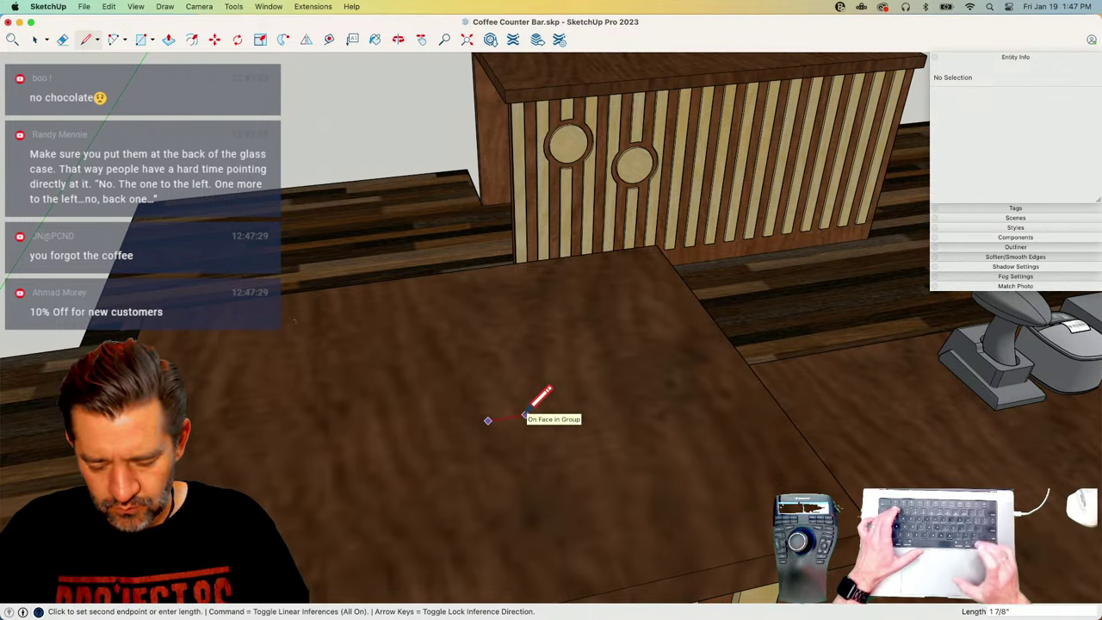
{"action": "type", "text": "1.25"}
{"action": "key", "text": "Return"}
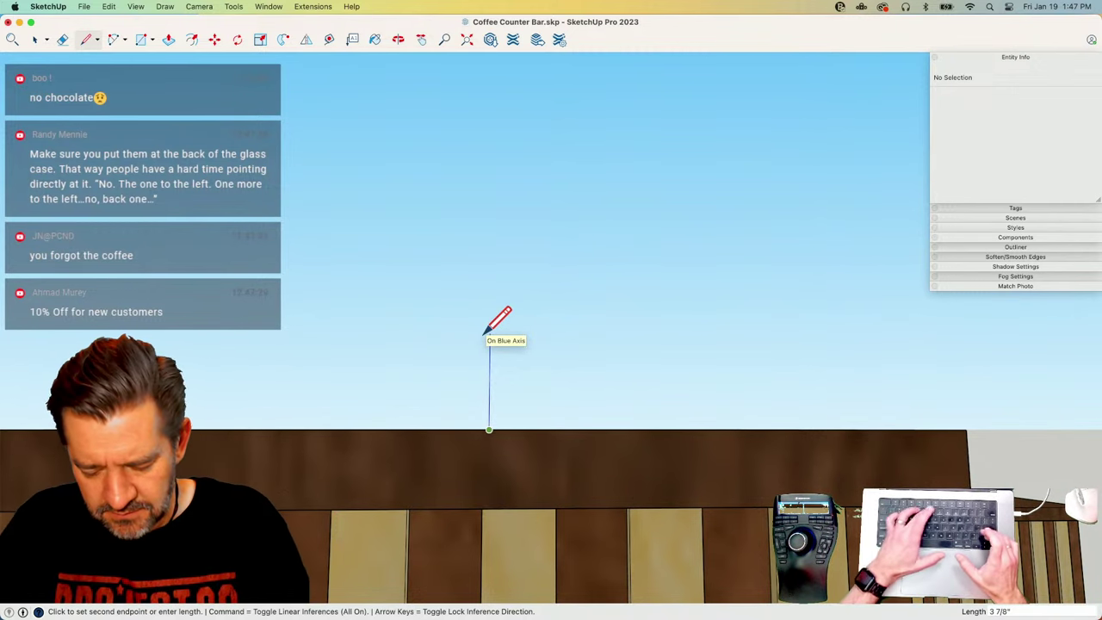
{"action": "key", "text": "Return"}
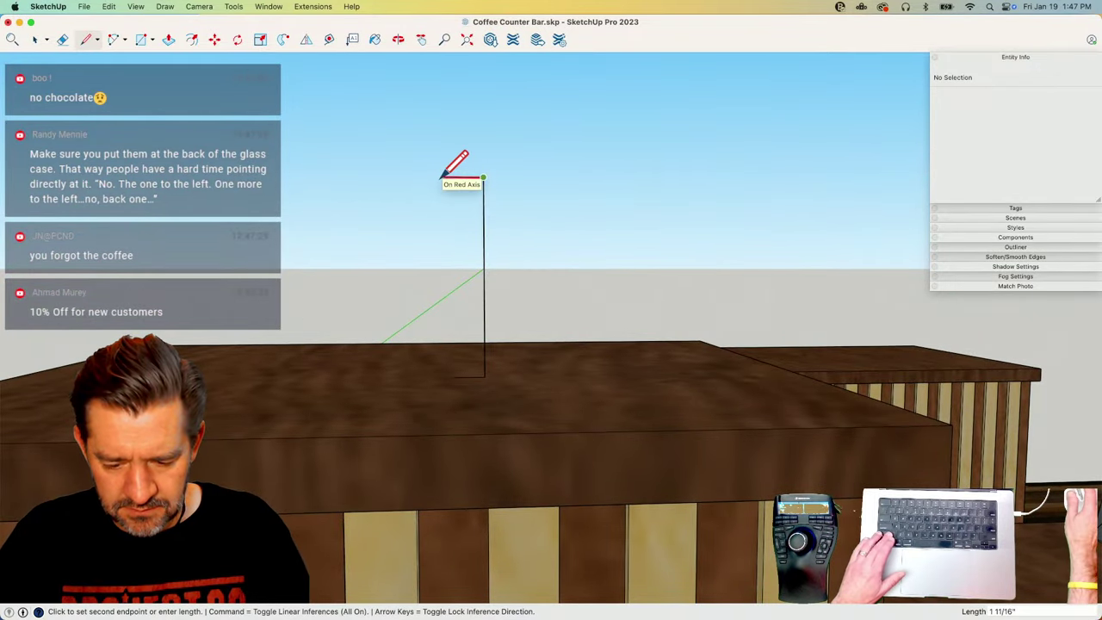
{"action": "left_click", "coordinate": [456, 375]}
{"action": "key", "text": "space"}
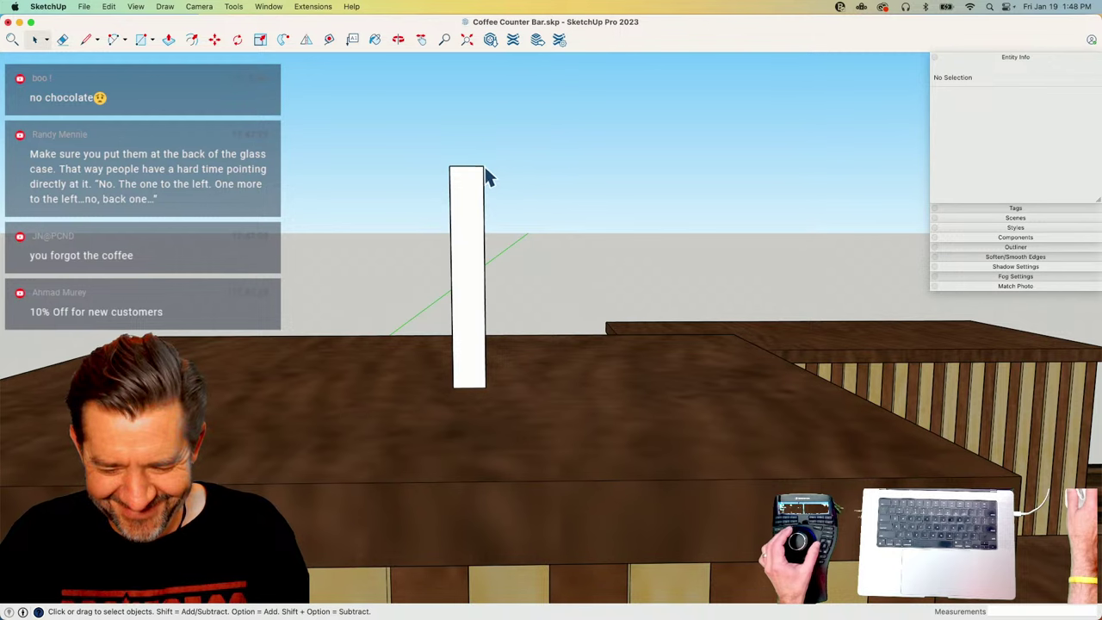
Taper the cup profile by moving its top outer corner out about 1 7/16" and its bottom outer corner about 13/16".
{"action": "key", "text": "m"}
{"action": "left_click", "coordinate": [482, 165]}
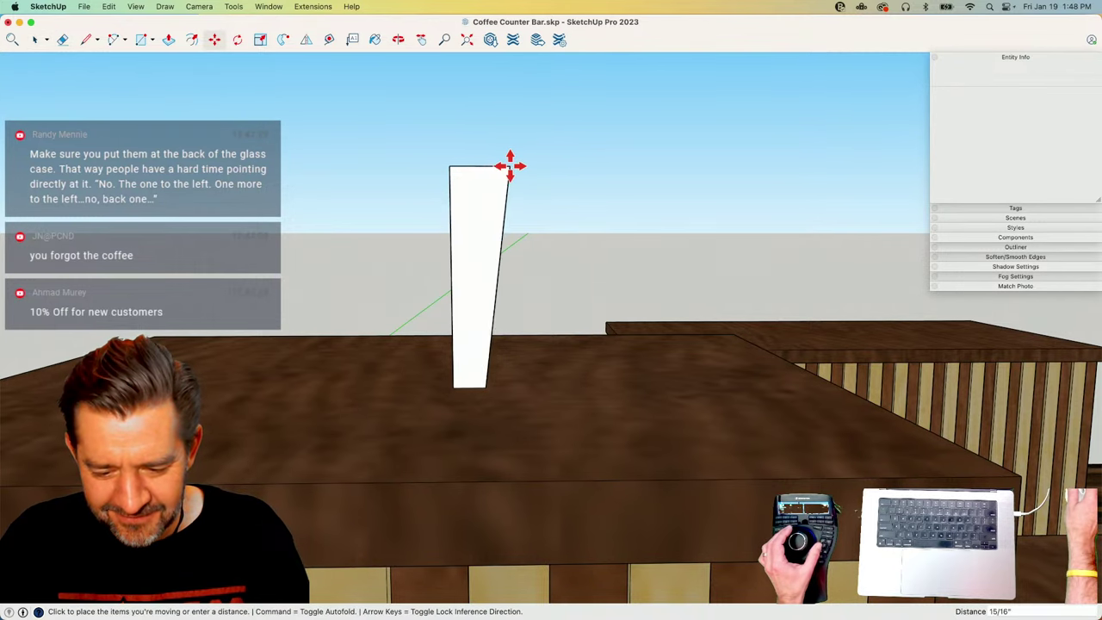
{"action": "left_click", "coordinate": [524, 167]}
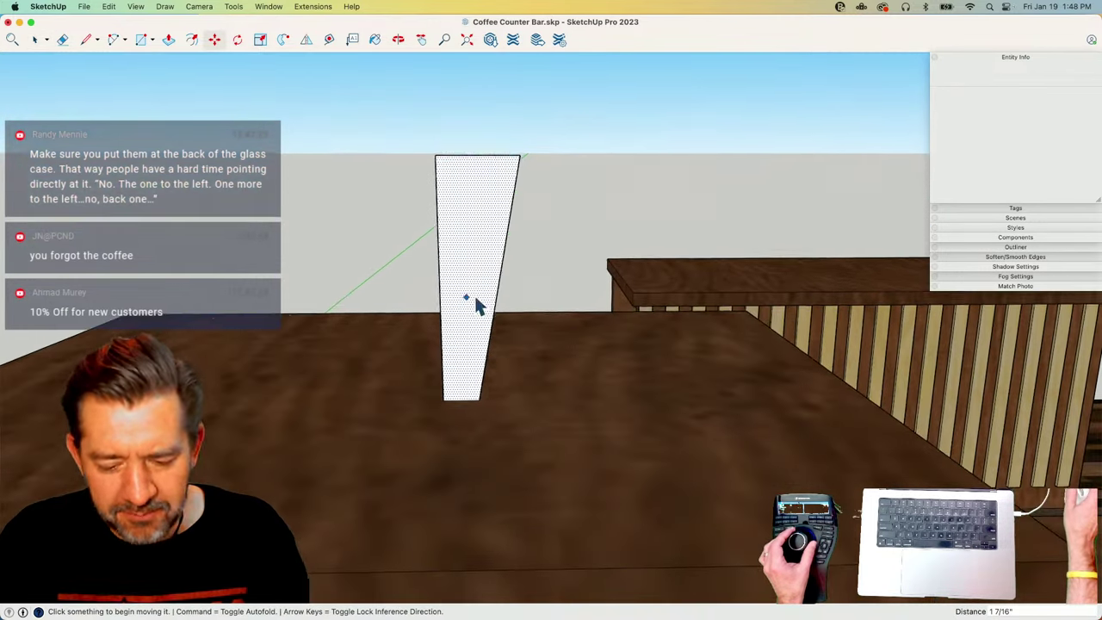
{"action": "key", "text": "space"}
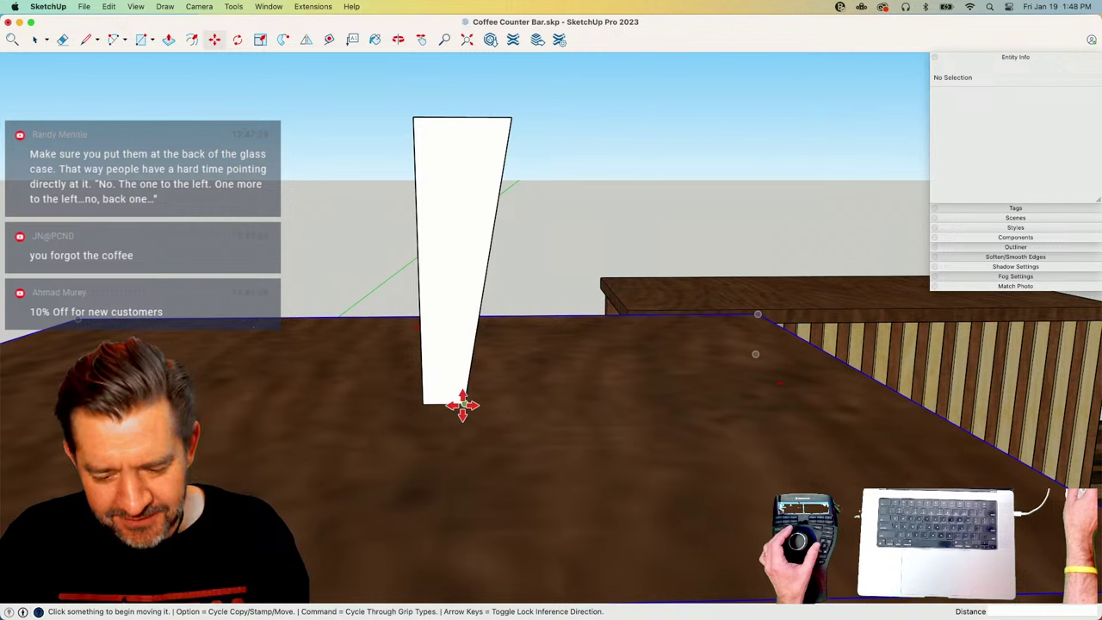
{"action": "left_click", "coordinate": [462, 402]}
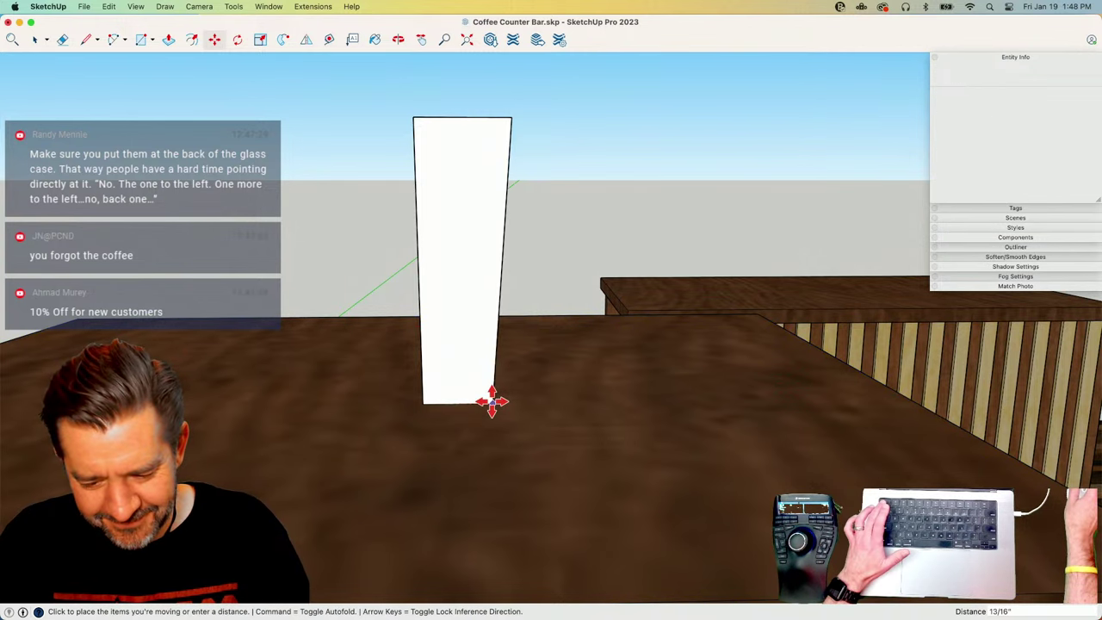
{"action": "left_click", "coordinate": [488, 402]}
Draw a stepped lid and rim outline at the profile's upper outer corner and erase the surplus edges around it.
{"action": "key", "text": "l"}
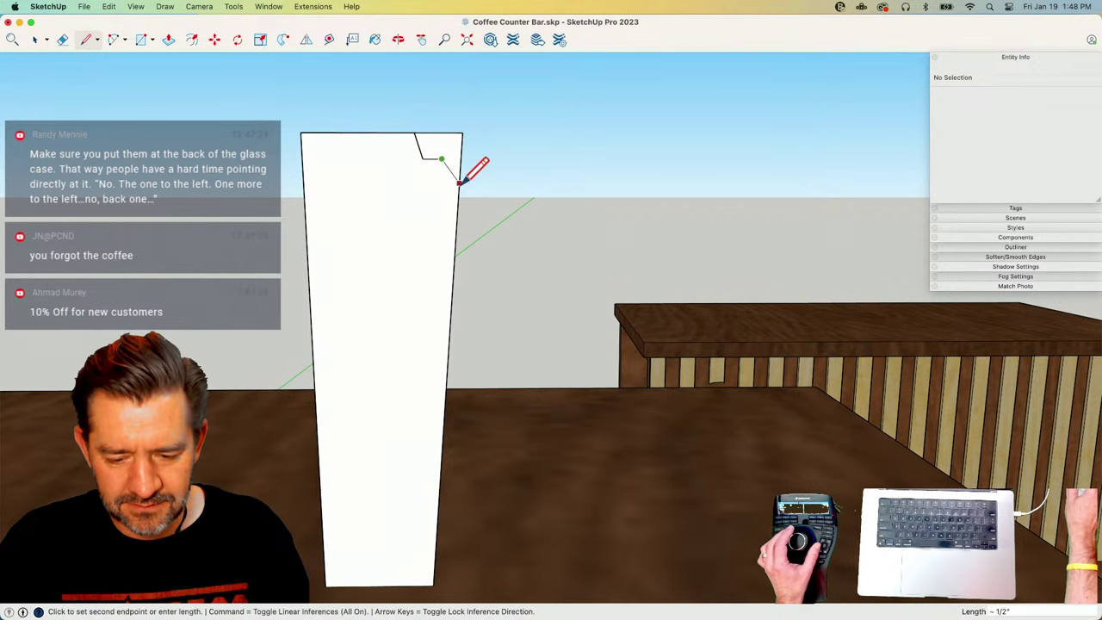
{"action": "left_click", "coordinate": [429, 581]}
{"action": "key", "text": "e"}
{"action": "left_click", "coordinate": [452, 200]}
{"action": "left_click_drag", "start_coordinate": [436, 128], "coordinate": [464, 168]}
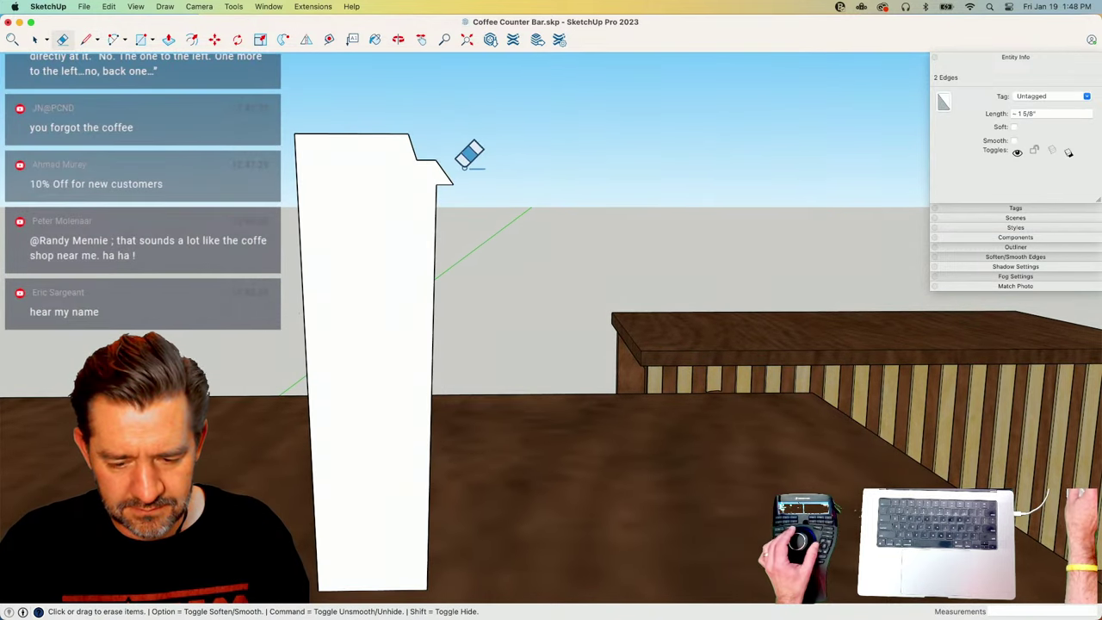
Draw a recess about 3/16" deep along the profile's top edge and erase the surplus edges to leave a raised lid lip.
{"action": "key", "text": "l"}
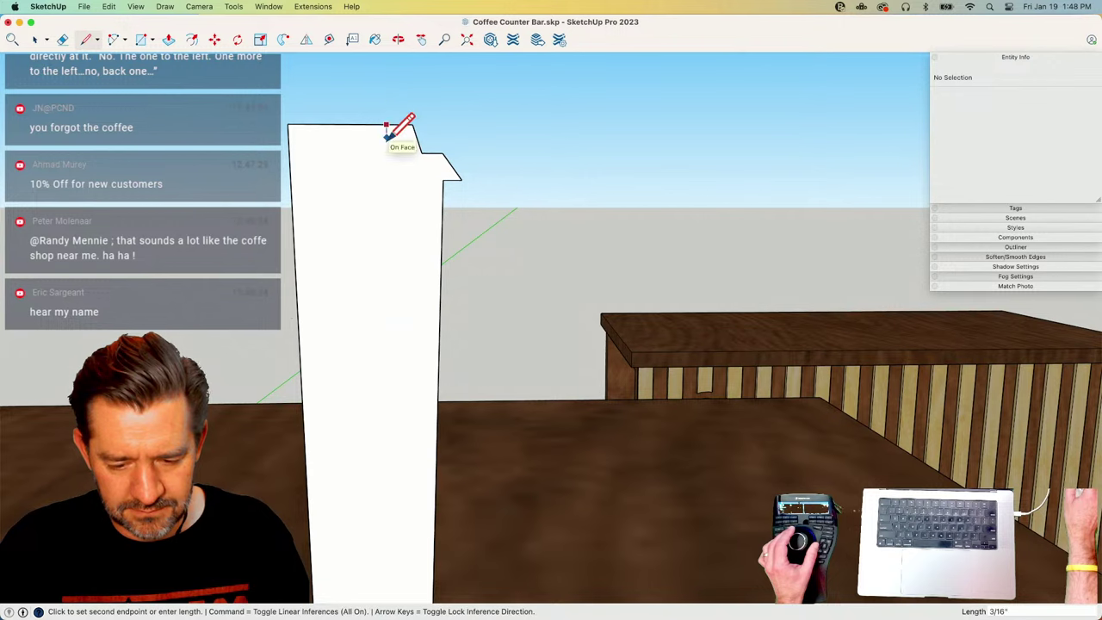
{"action": "left_click", "coordinate": [285, 137]}
{"action": "key", "text": "e"}
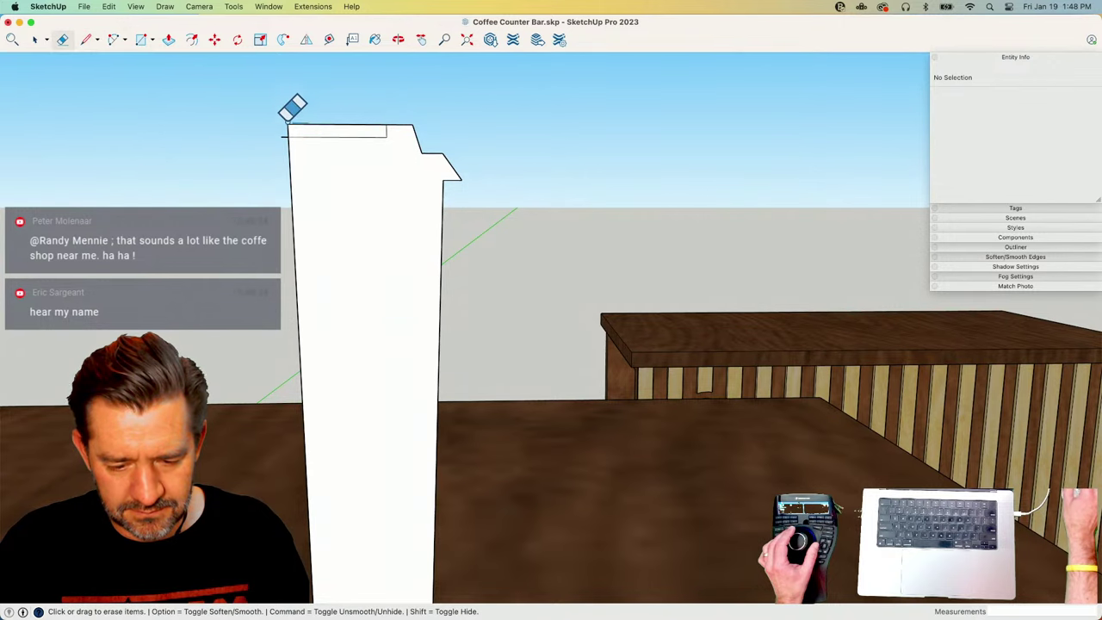
{"action": "left_click", "coordinate": [293, 129]}
{"action": "key", "text": "space"}
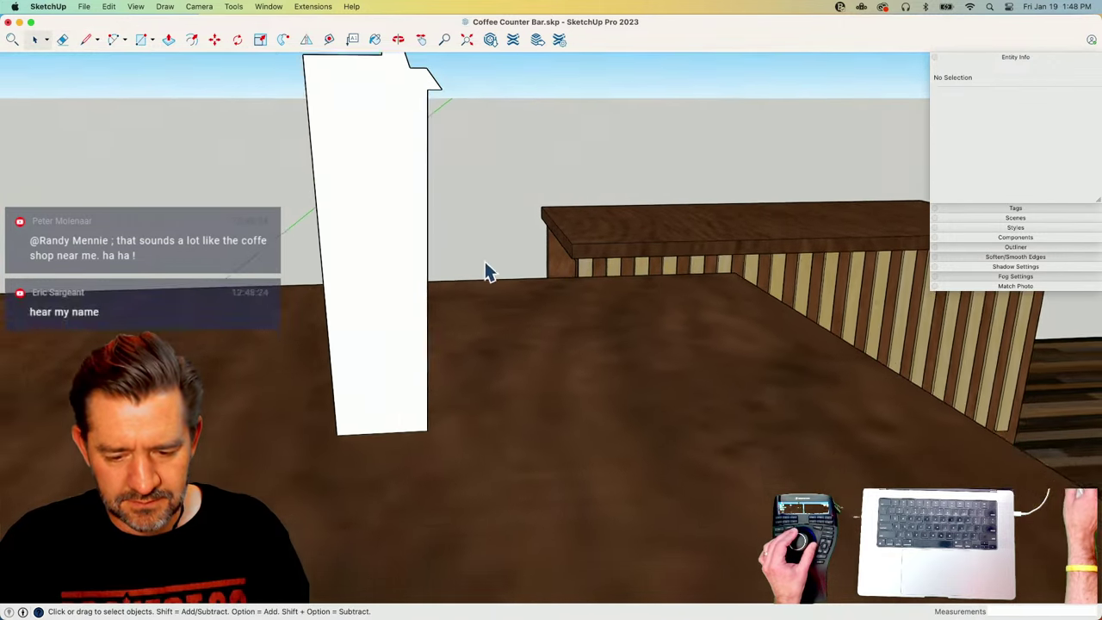
Move the lid and rim edges of the profile 3/4" outward along the red axis.
{"action": "left_click_drag", "start_coordinate": [428, 148], "coordinate": [439, 164]}
{"action": "key", "text": "m"}
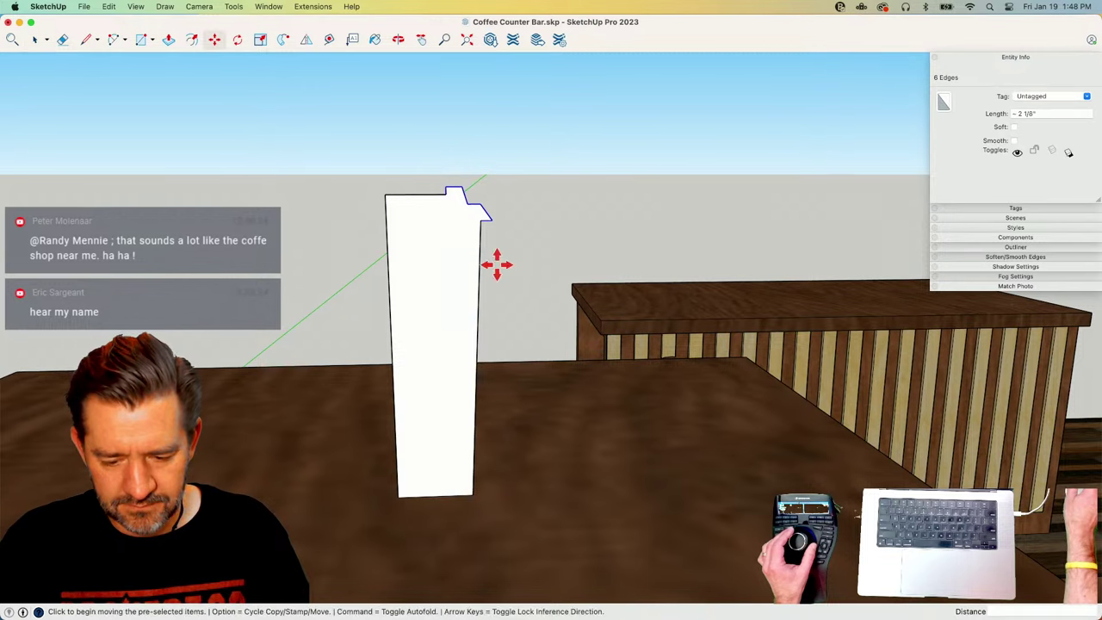
{"action": "left_click", "coordinate": [497, 263]}
{"action": "type", "text": "3/4"}
{"action": "key", "text": "Return"}
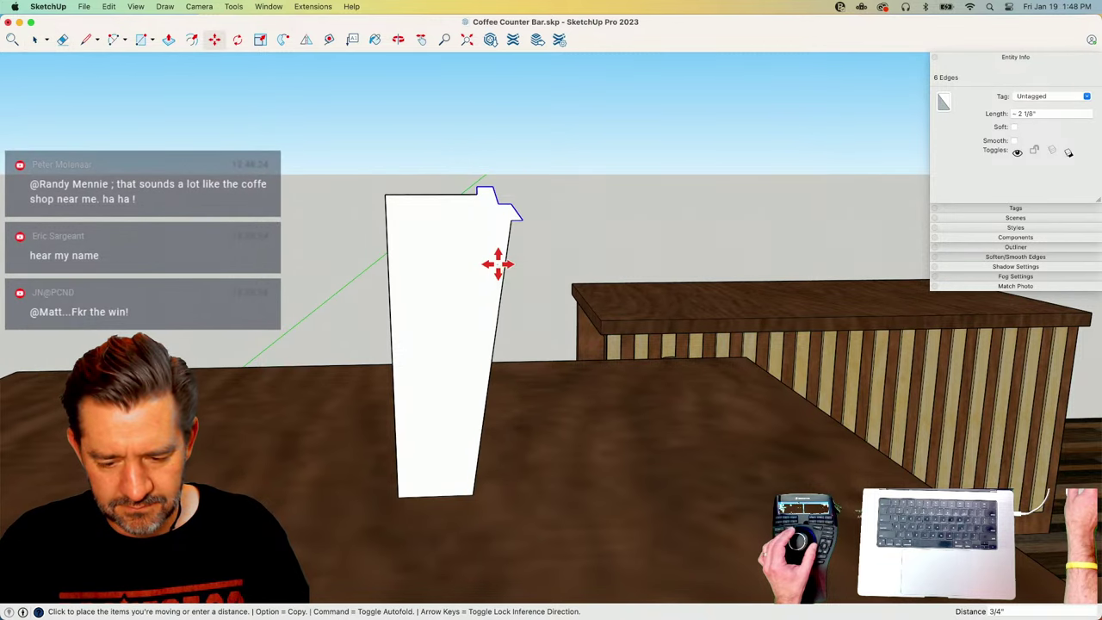
{"action": "key", "text": "space"}
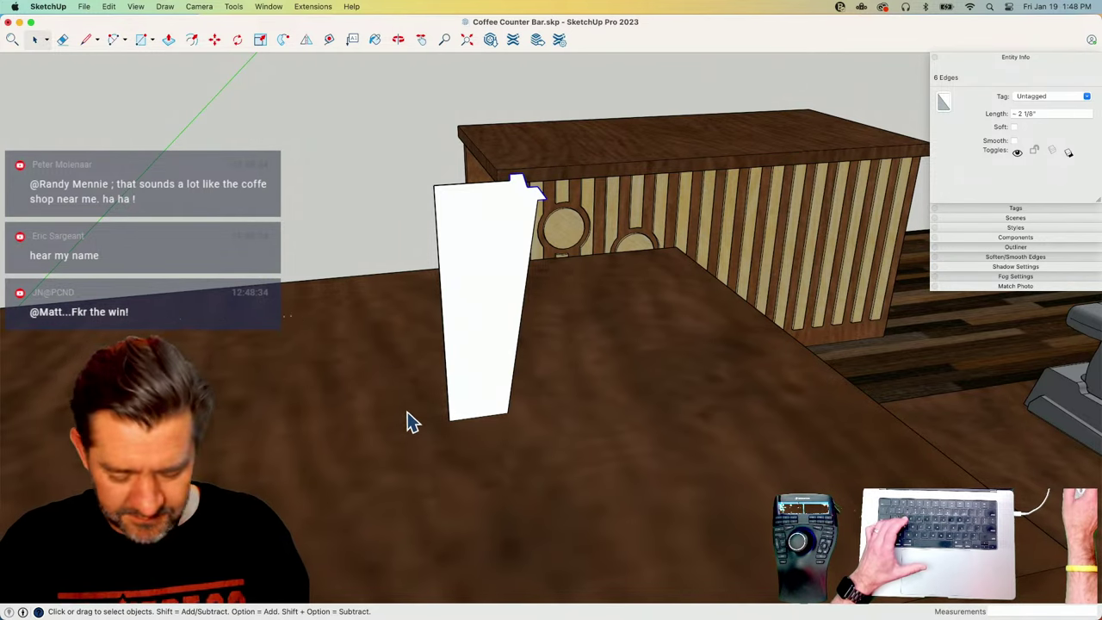
Draw a circle of about 1 15/16" radius at the profile's base and sweep the profile around it with Follow Me.
{"action": "key", "text": "c"}
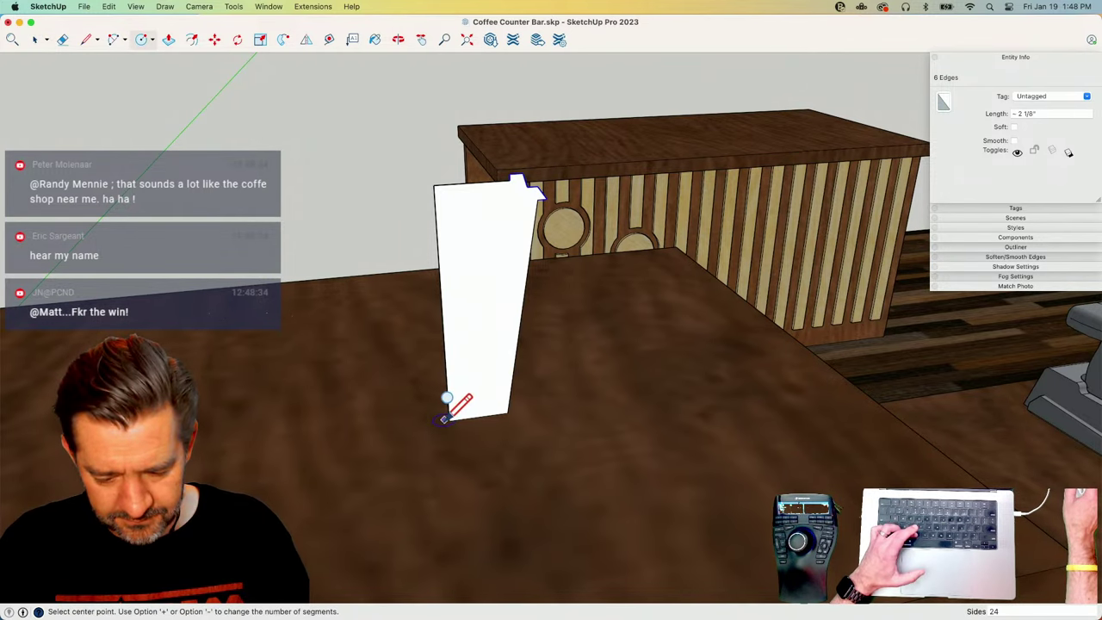
{"action": "left_click", "coordinate": [508, 413]}
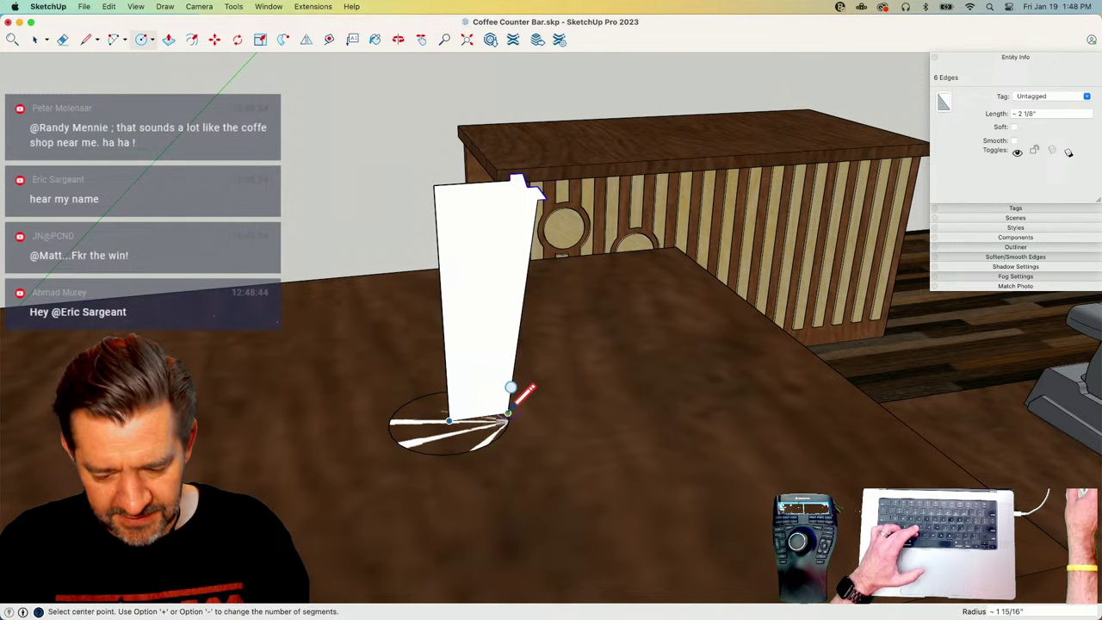
{"action": "left_click", "coordinate": [489, 437]}
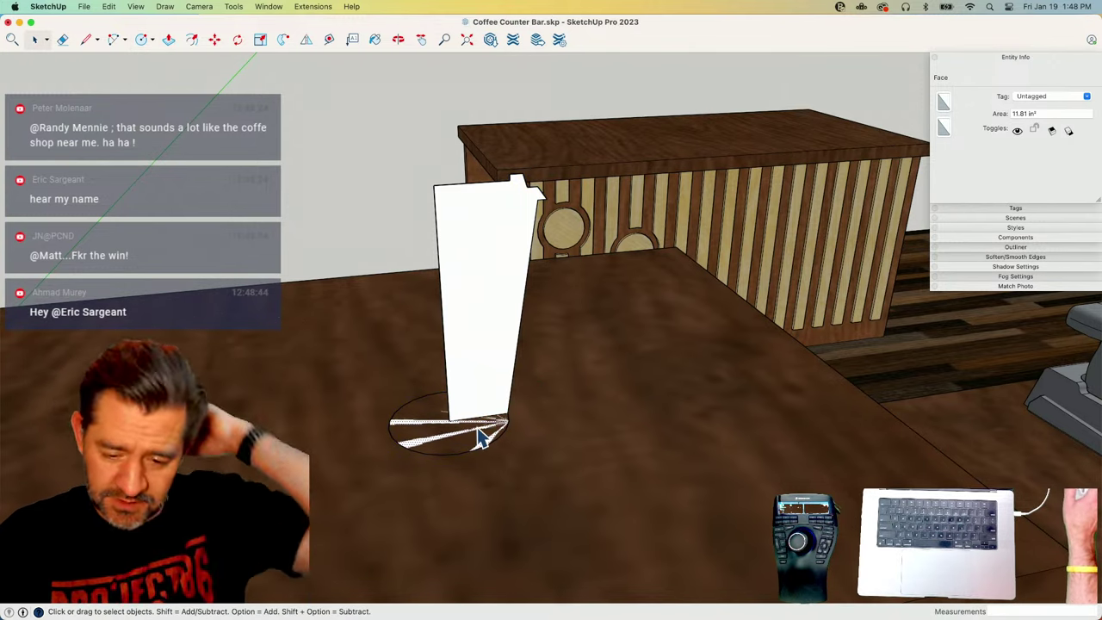
{"action": "left_click", "coordinate": [284, 39]}
{"action": "left_click", "coordinate": [458, 209]}
{"action": "key", "text": "space"}
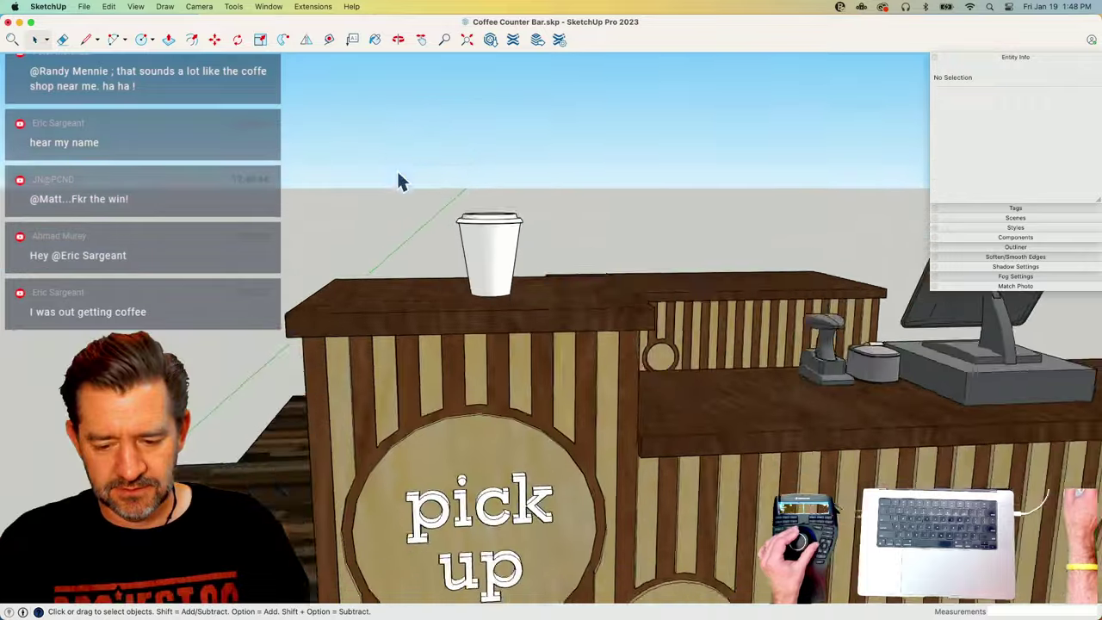
Push/Pull the ring face on the underside of the cup's lid by about 7/16" to thicken the rim.
{"action": "scroll", "coordinate": [397, 169], "scroll_direction": "up", "scroll_amount": 10}
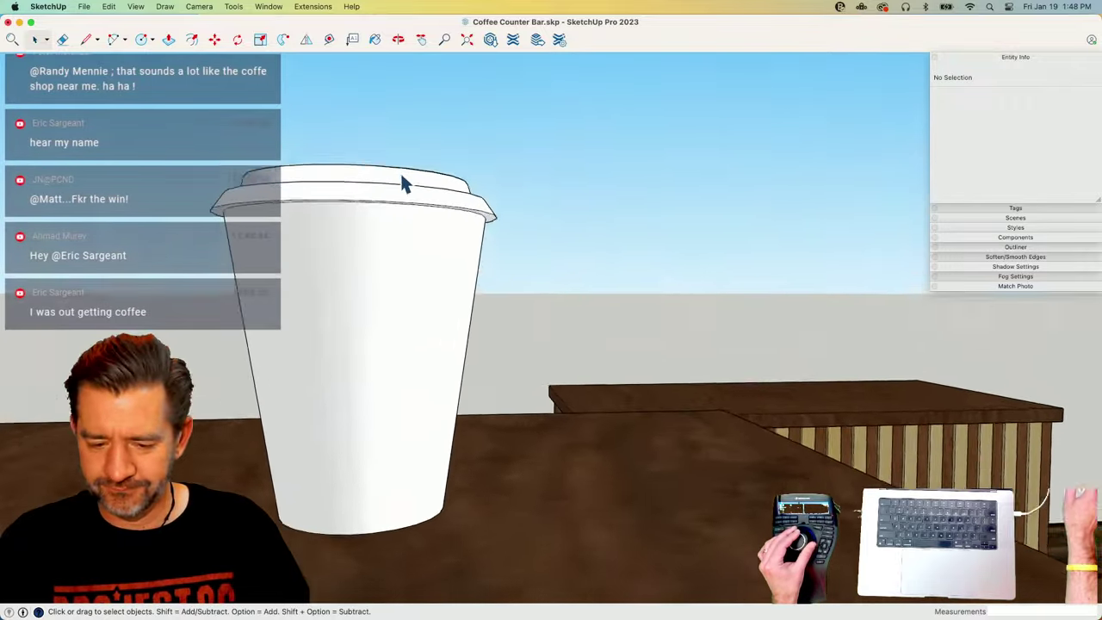
{"action": "middle_click_drag", "start_coordinate": [401, 175], "coordinate": [421, 196]}
{"action": "left_click", "coordinate": [422, 198]}
{"action": "scroll", "coordinate": [422, 198], "scroll_direction": "up", "scroll_amount": 8}
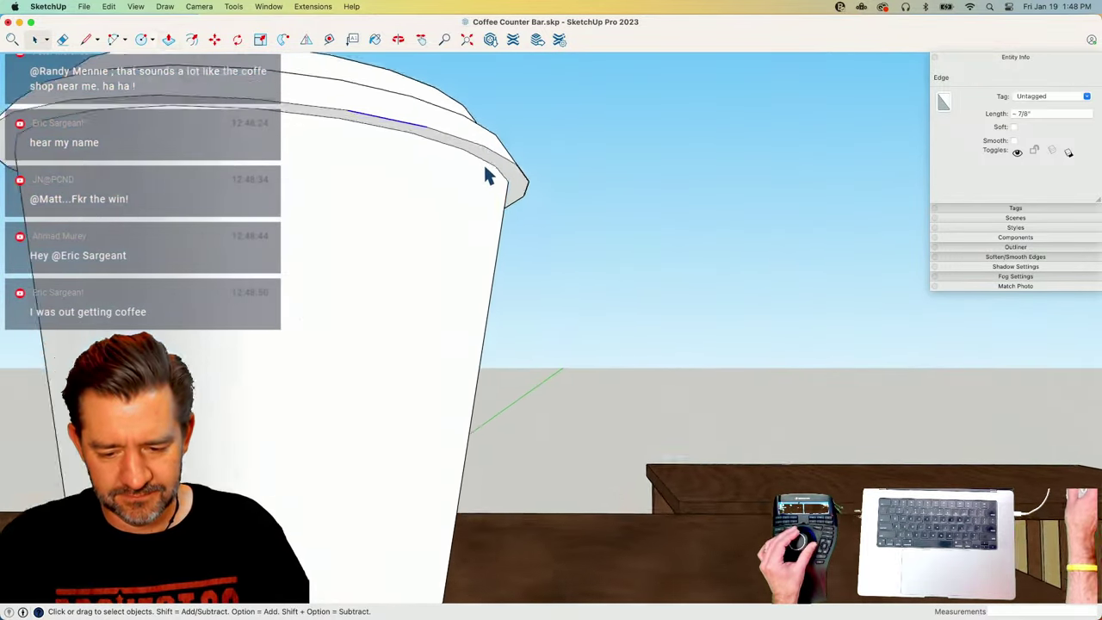
{"action": "key", "text": "p"}
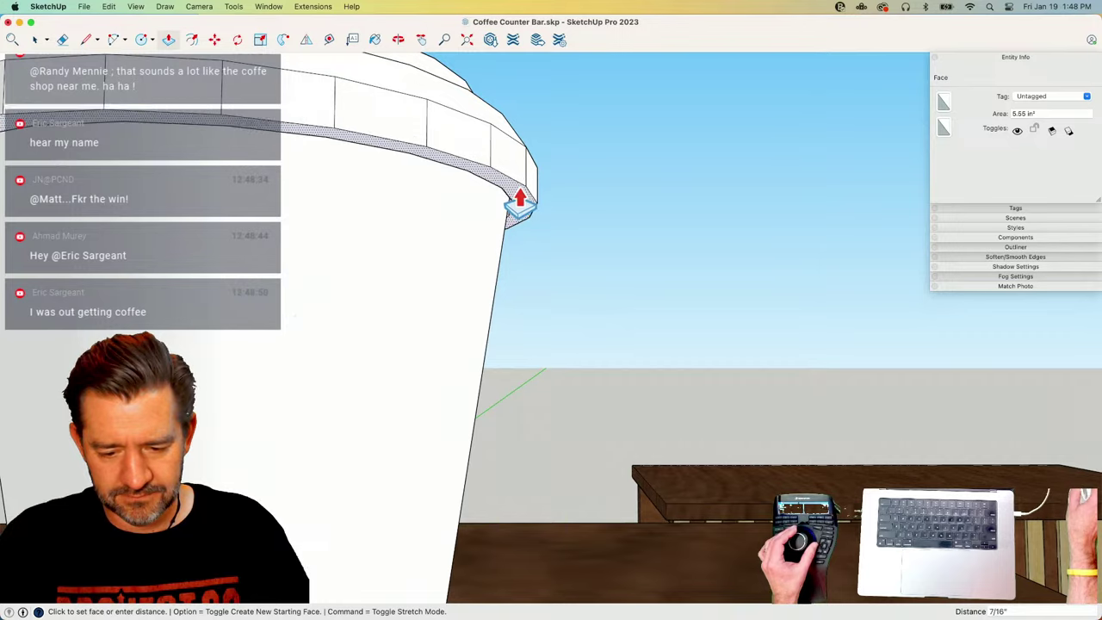
{"action": "key", "text": "space"}
{"action": "scroll", "coordinate": [519, 191], "scroll_direction": "down", "scroll_amount": 10}
Soften the whole cup's edges at 36 degrees with coplanar softening, and make the cup a group.
{"action": "triple_click", "coordinate": [466, 274]}
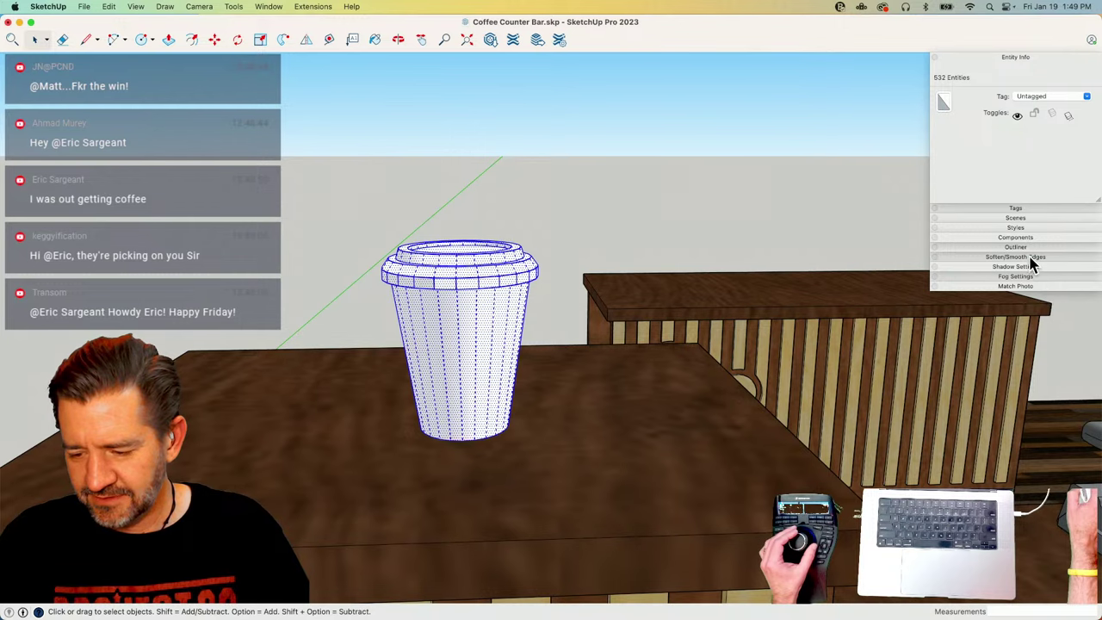
{"action": "left_click", "coordinate": [1016, 257]}
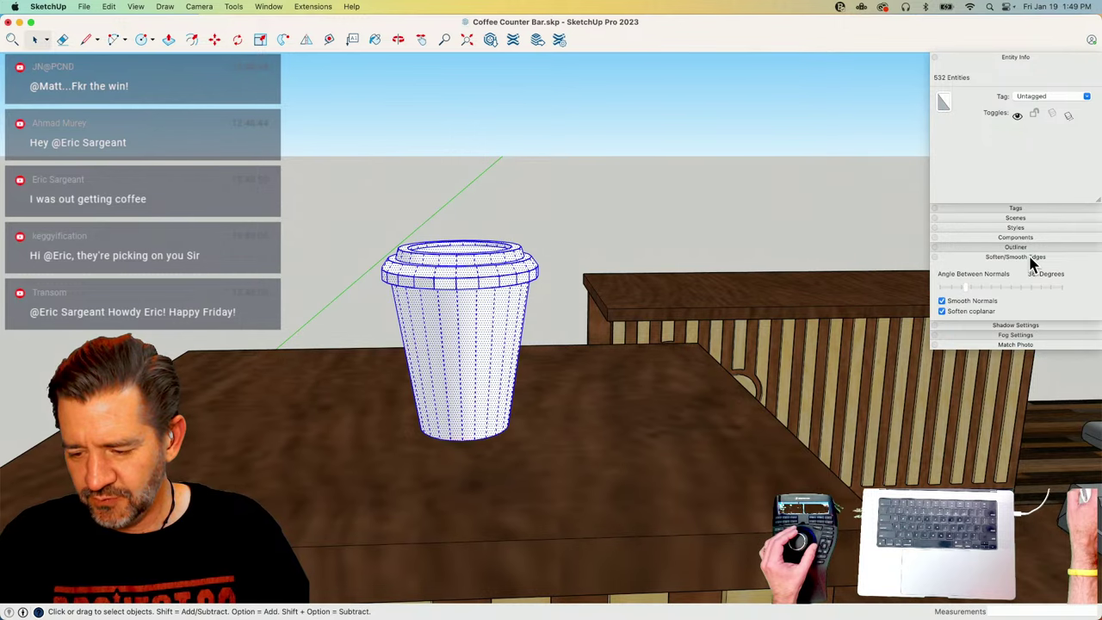
{"action": "left_click", "coordinate": [943, 313]}
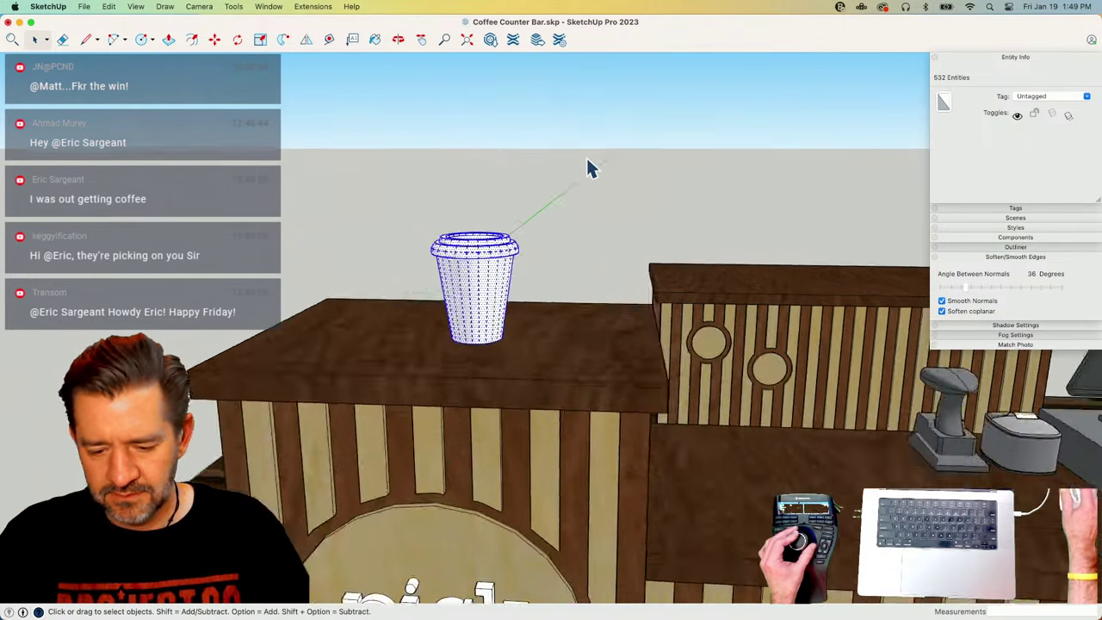
{"action": "left_click", "coordinate": [586, 155]}
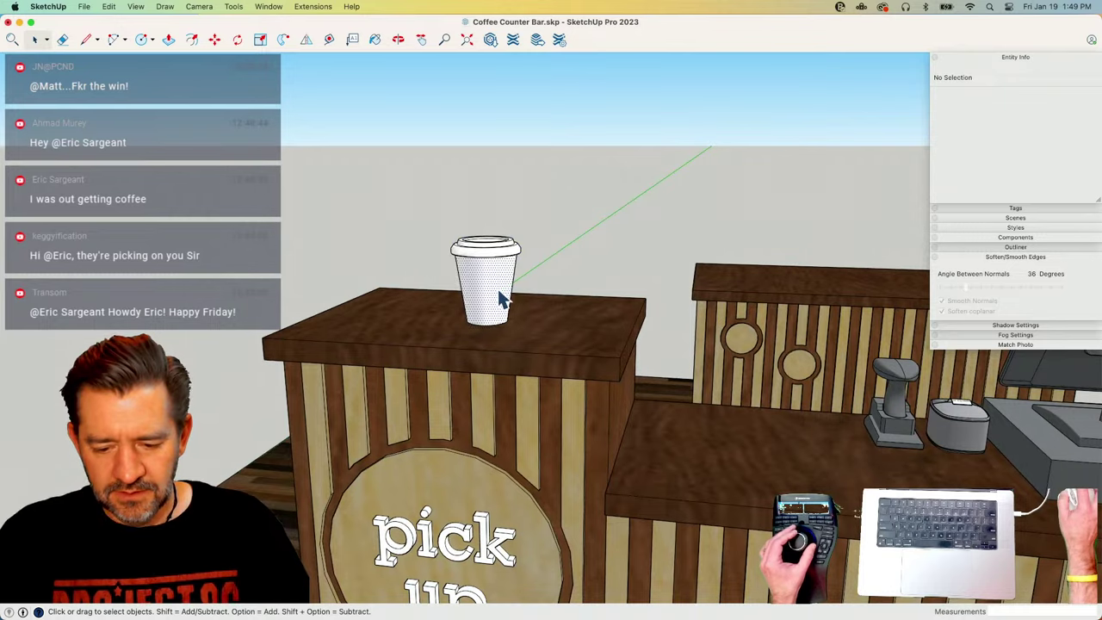
{"action": "right_click", "coordinate": [499, 294]}
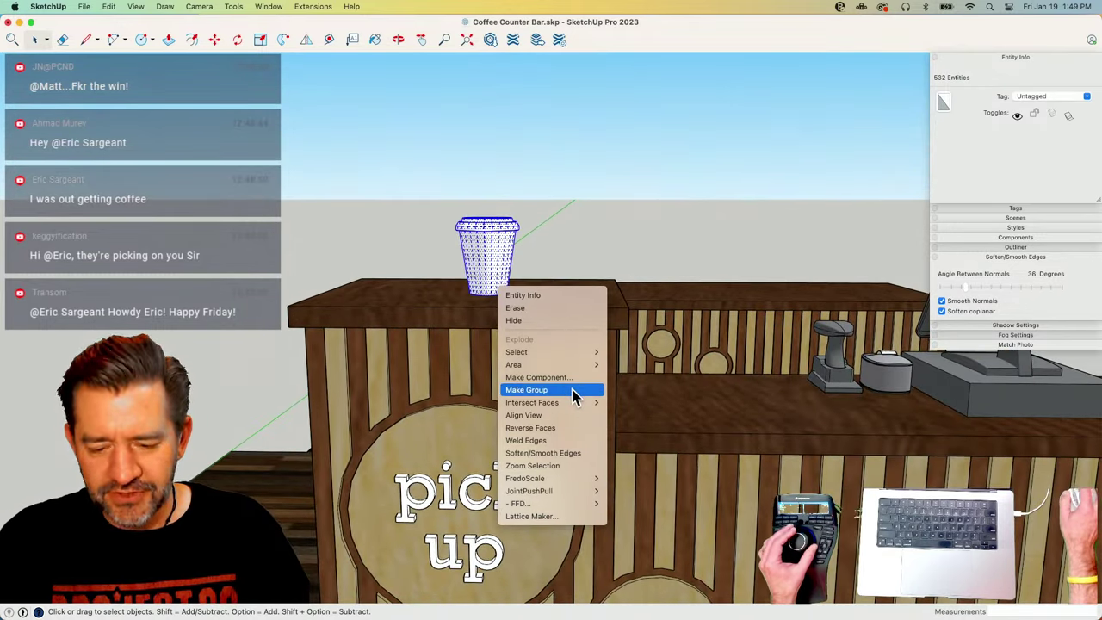
{"action": "left_click", "coordinate": [574, 394]}
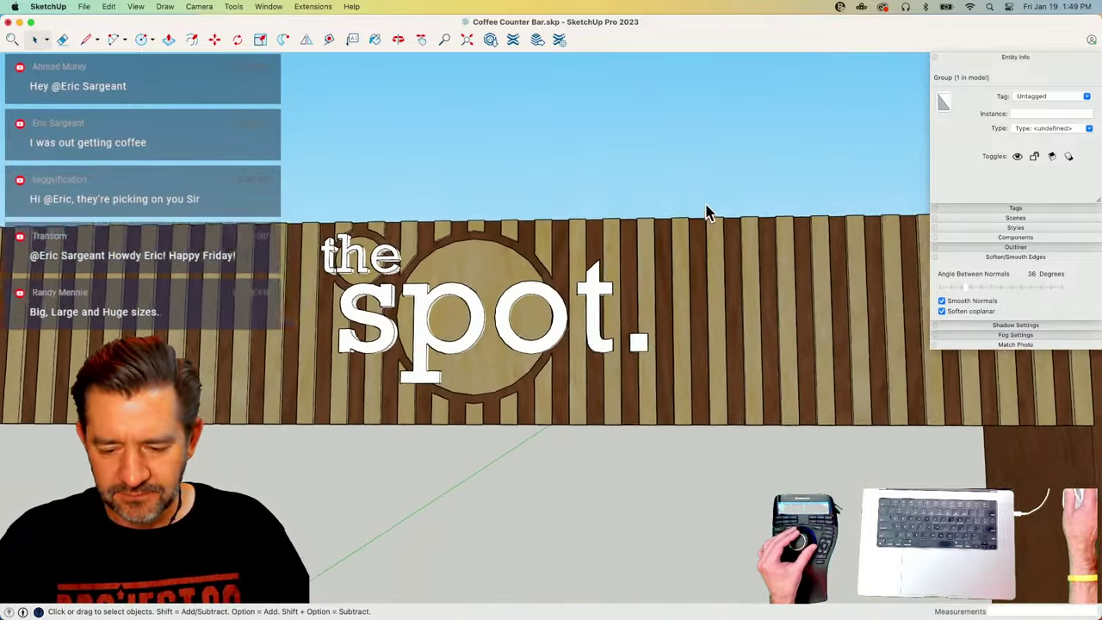
Align the view to the round disc behind "the spot." lettering and capture a screenshot of the sign with its striped panel.
{"action": "double_click", "coordinate": [523, 292]}
{"action": "right_click", "coordinate": [517, 291]}
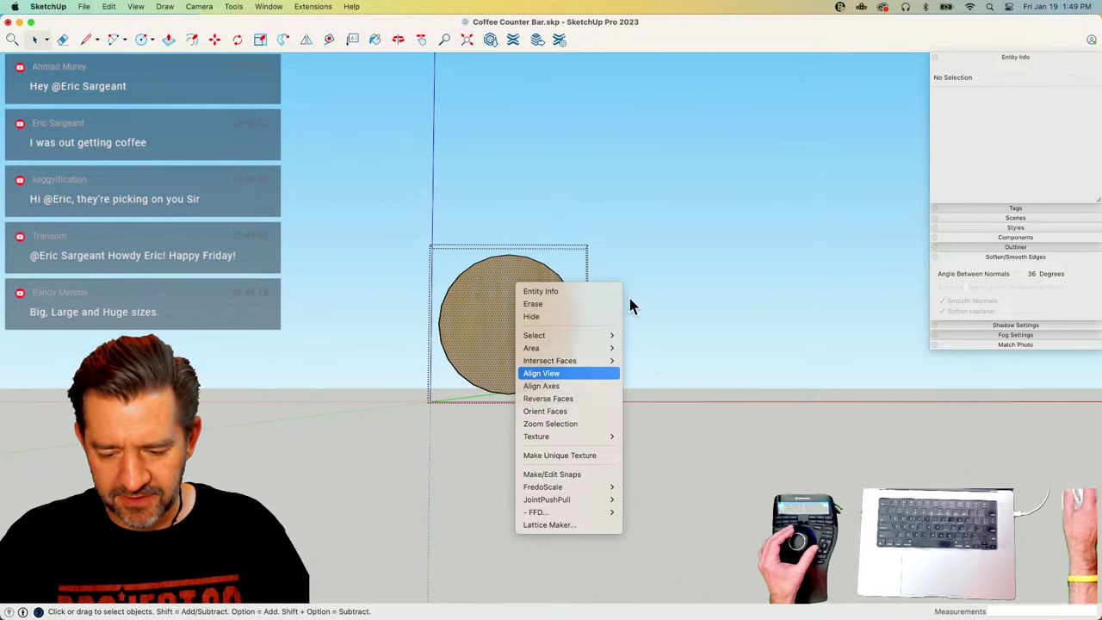
{"action": "key", "text": "Return"}
{"action": "left_click", "coordinate": [659, 171]}
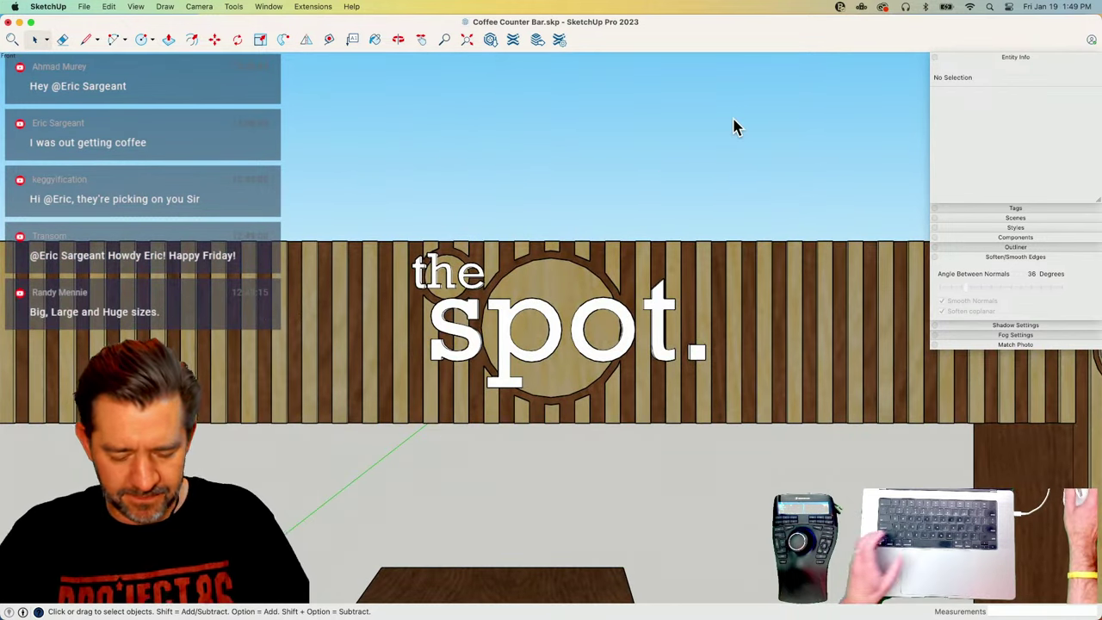
{"action": "key", "text": "super+shift+4"}
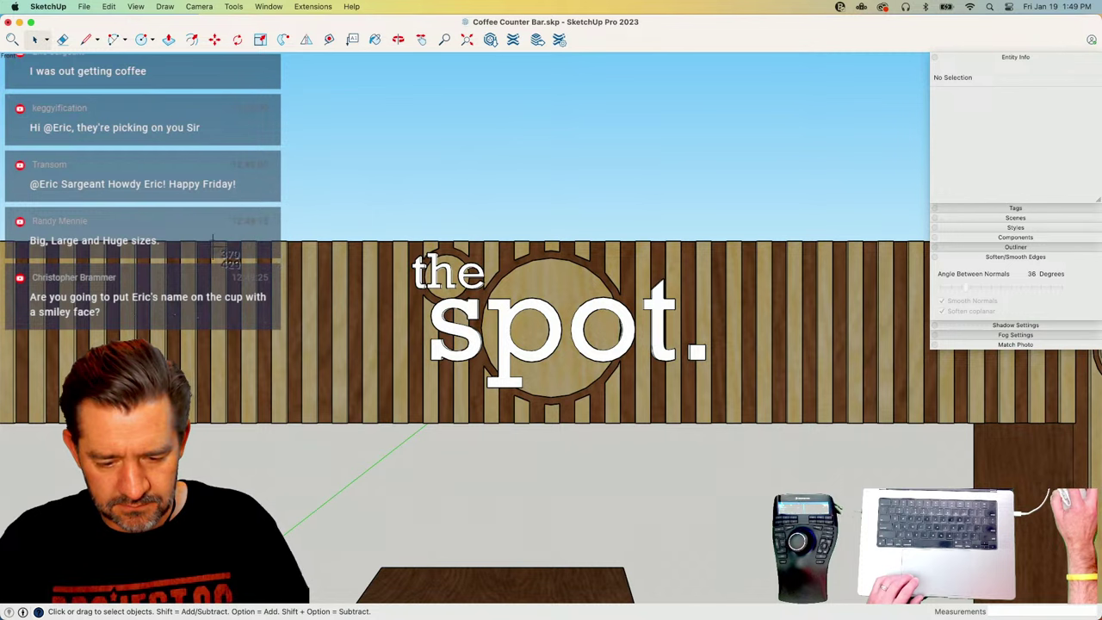
{"action": "mouse_move", "coordinate": [211, 242]}
{"action": "left_mouse_down"}
{"action": "mouse_move", "coordinate": [364, 328]}
{"action": "mouse_move", "coordinate": [749, 434]}
{"action": "mouse_move", "coordinate": [925, 418]}
{"action": "left_mouse_up"}
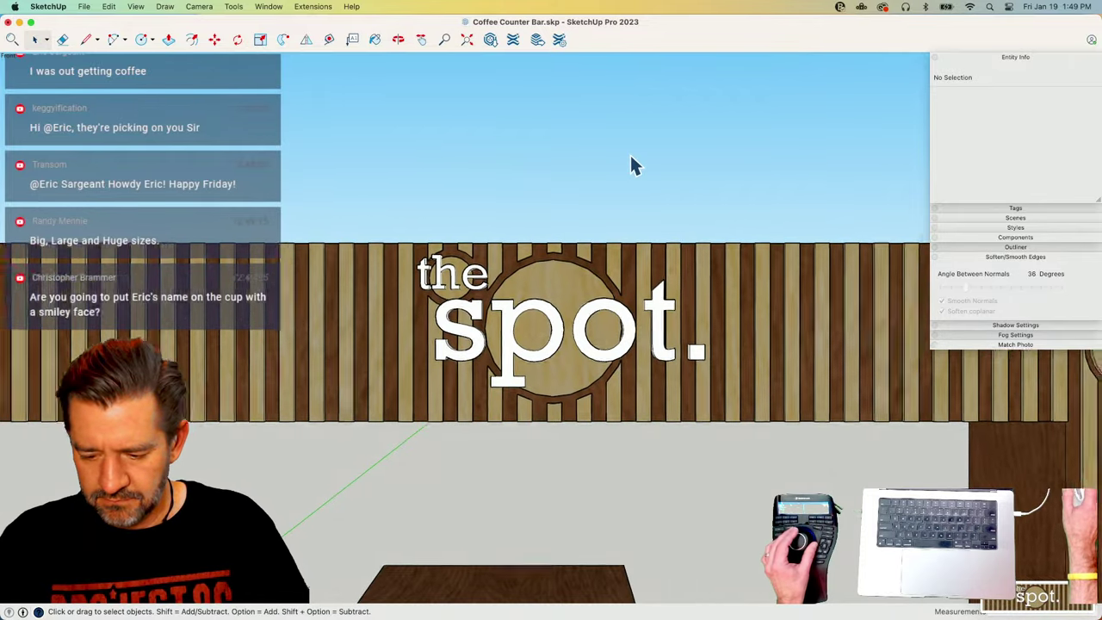
Open the lidded coffee cup group on the pick-up counter for editing.
{"action": "scroll", "coordinate": [630, 153], "scroll_direction": "down", "scroll_amount": 5}
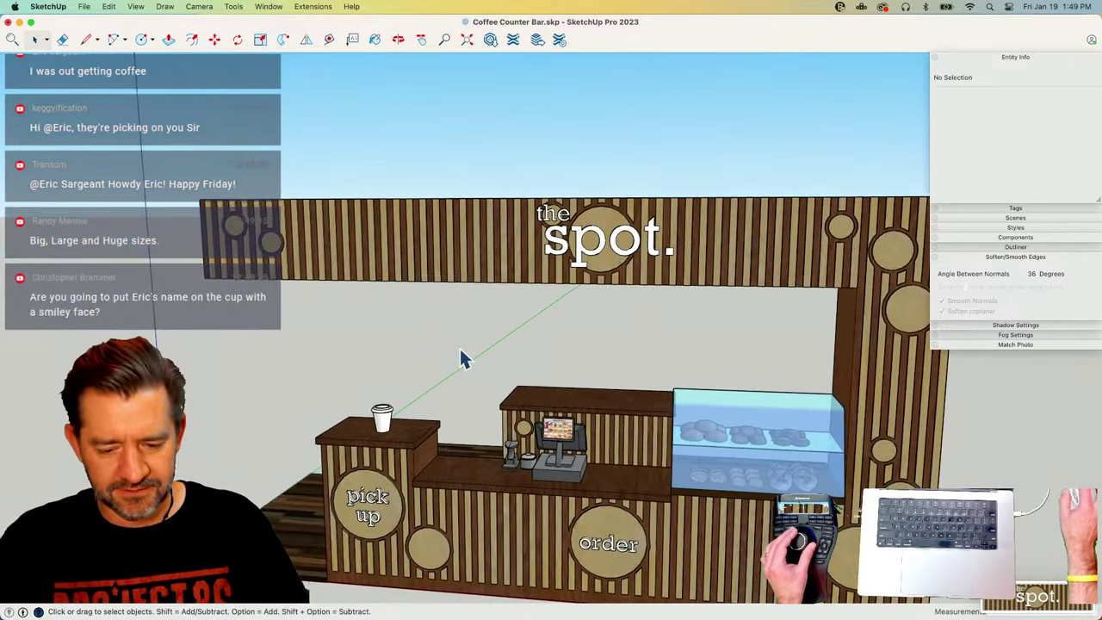
{"action": "scroll", "coordinate": [462, 358], "scroll_direction": "up", "scroll_amount": 5}
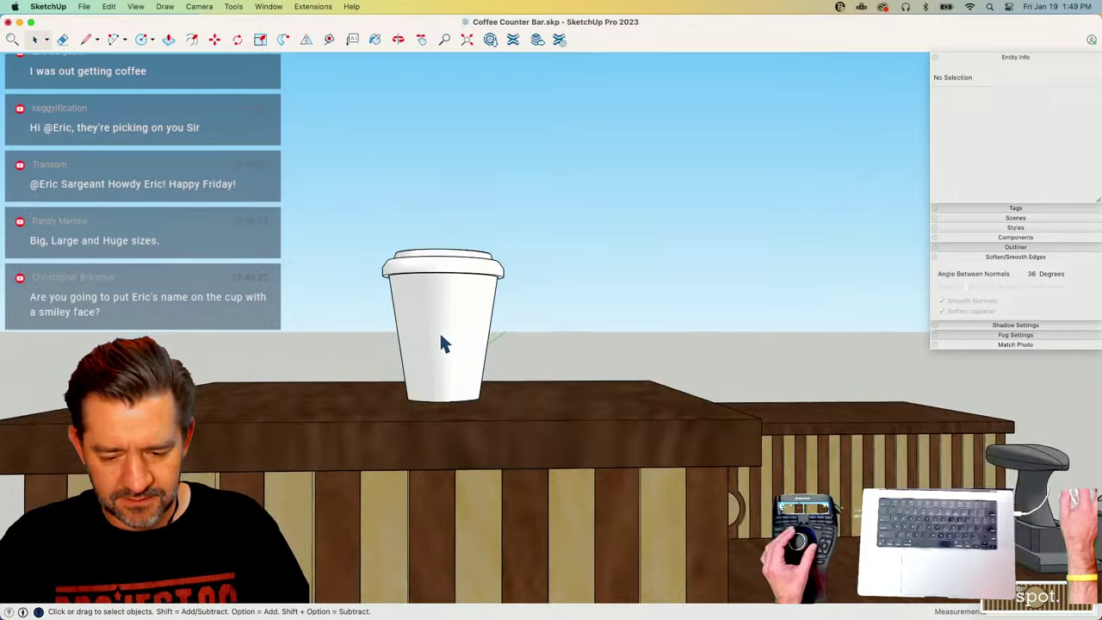
{"action": "double_click", "coordinate": [441, 340]}
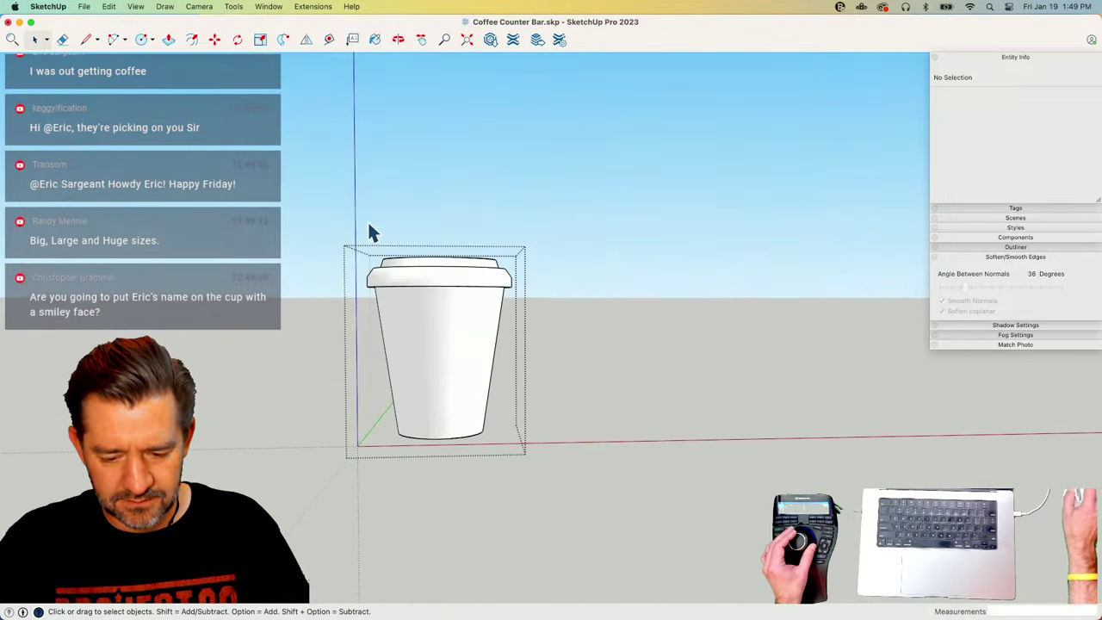
{"action": "left_click", "coordinate": [629, 315]}
{"action": "left_click", "coordinate": [383, 325]}
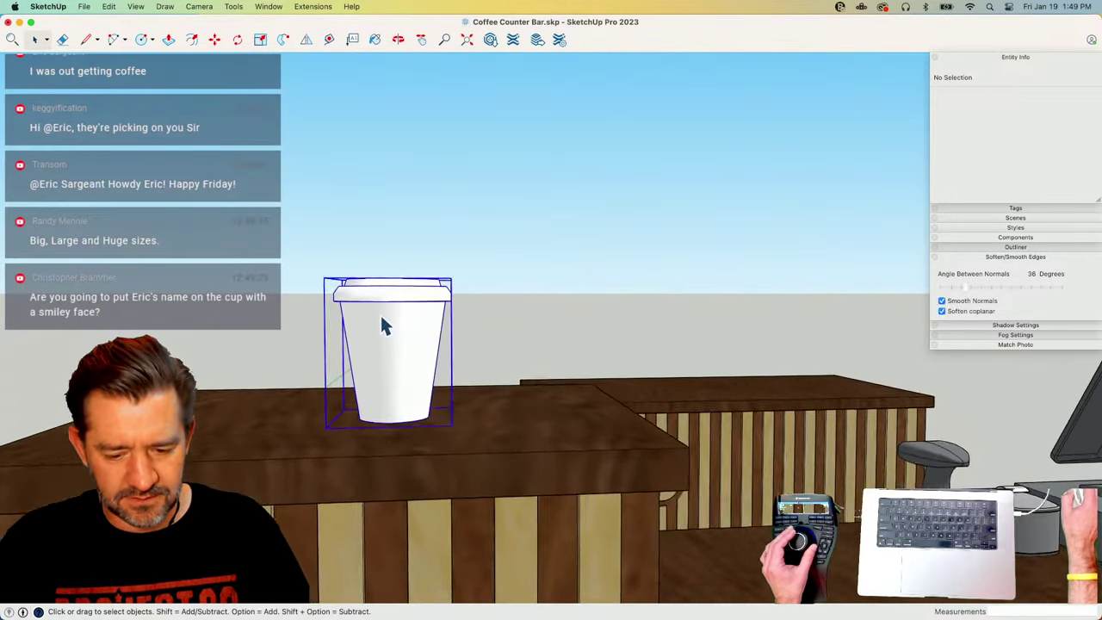
{"action": "double_click", "coordinate": [383, 325]}
Import Screenshot 2024-01-19 at 1.49.33 PM from the Desktop as an image and place it upright at the cup's base.
{"action": "left_click", "coordinate": [84, 6]}
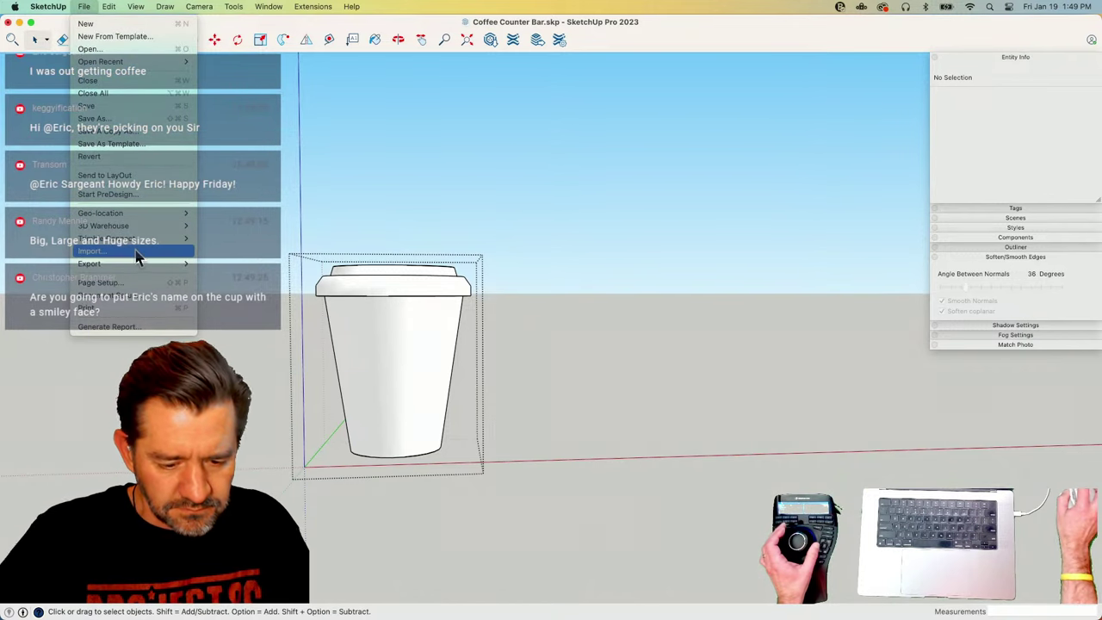
{"action": "left_click", "coordinate": [89, 250]}
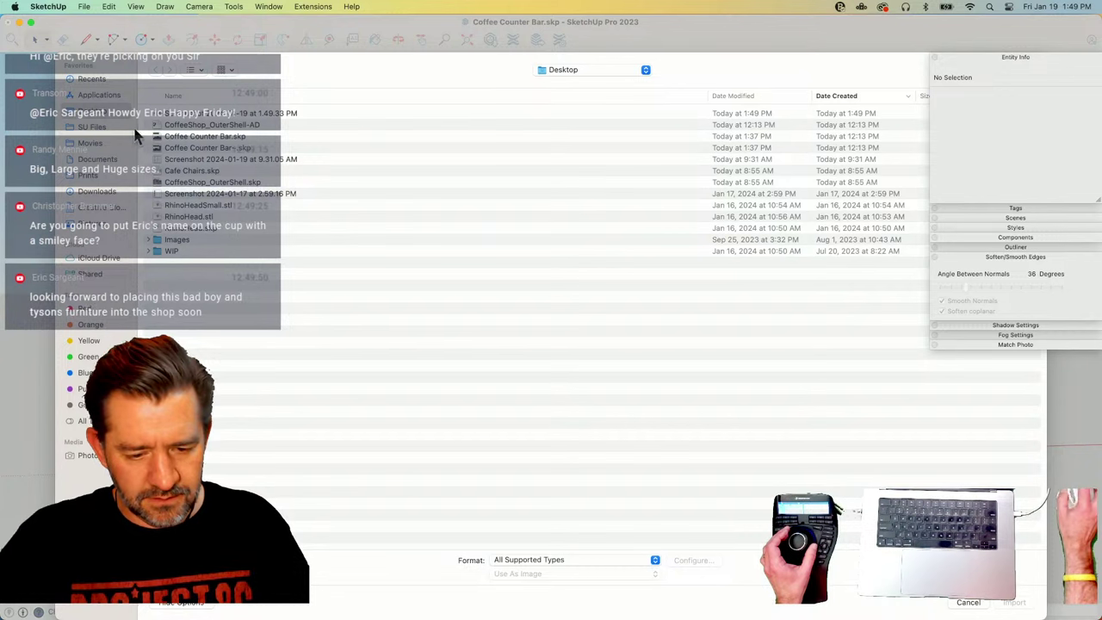
{"action": "left_click", "coordinate": [587, 561]}
{"action": "left_click", "coordinate": [590, 562]}
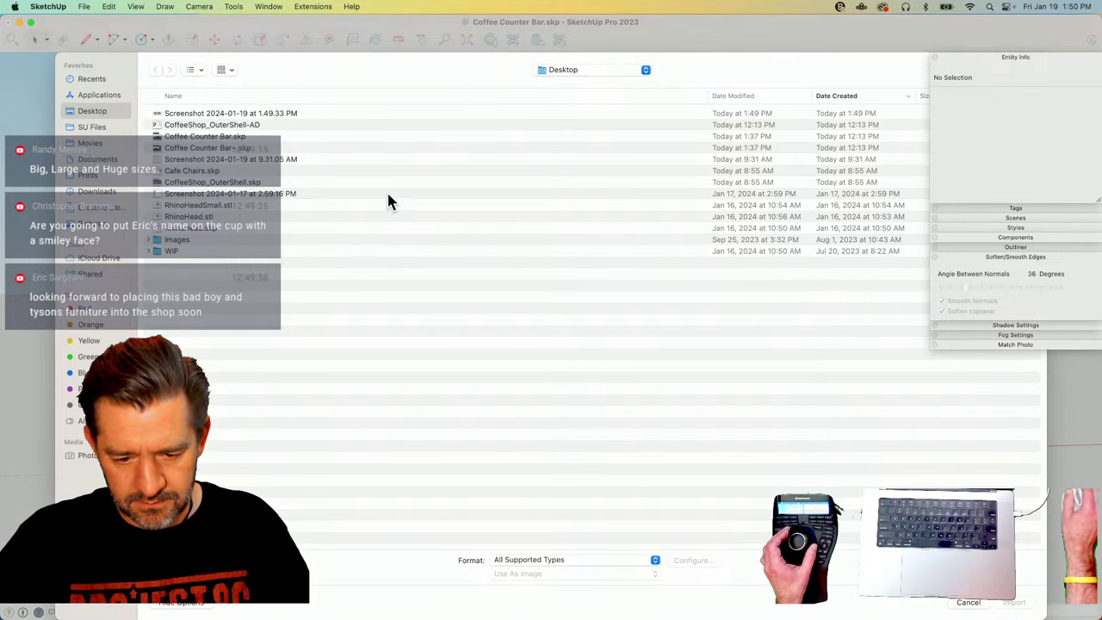
{"action": "left_click", "coordinate": [272, 115]}
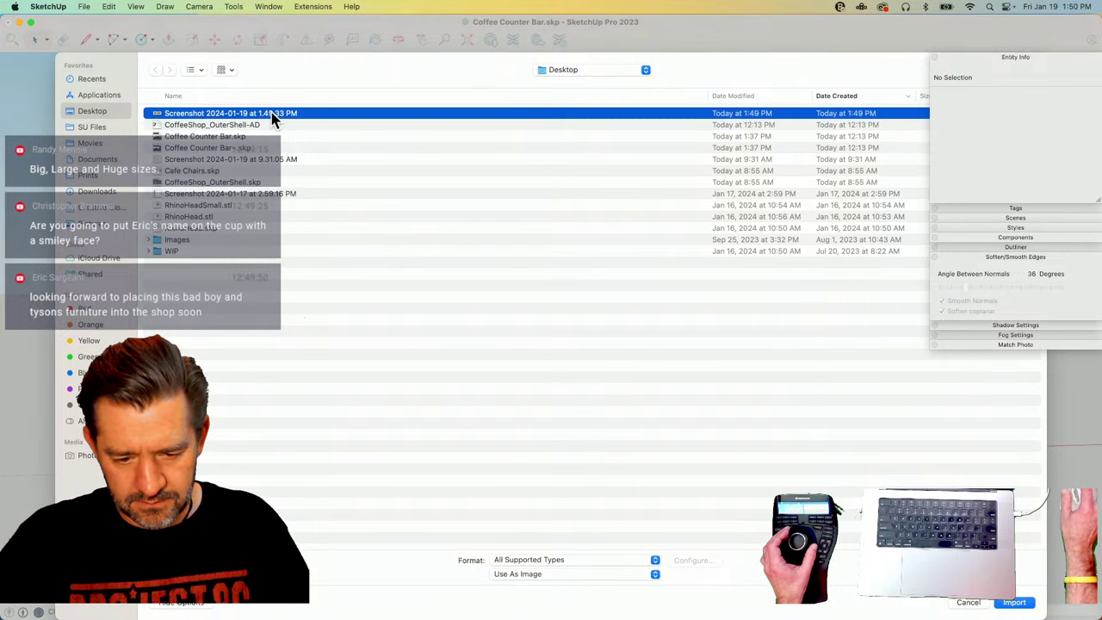
{"action": "left_click", "coordinate": [554, 575]}
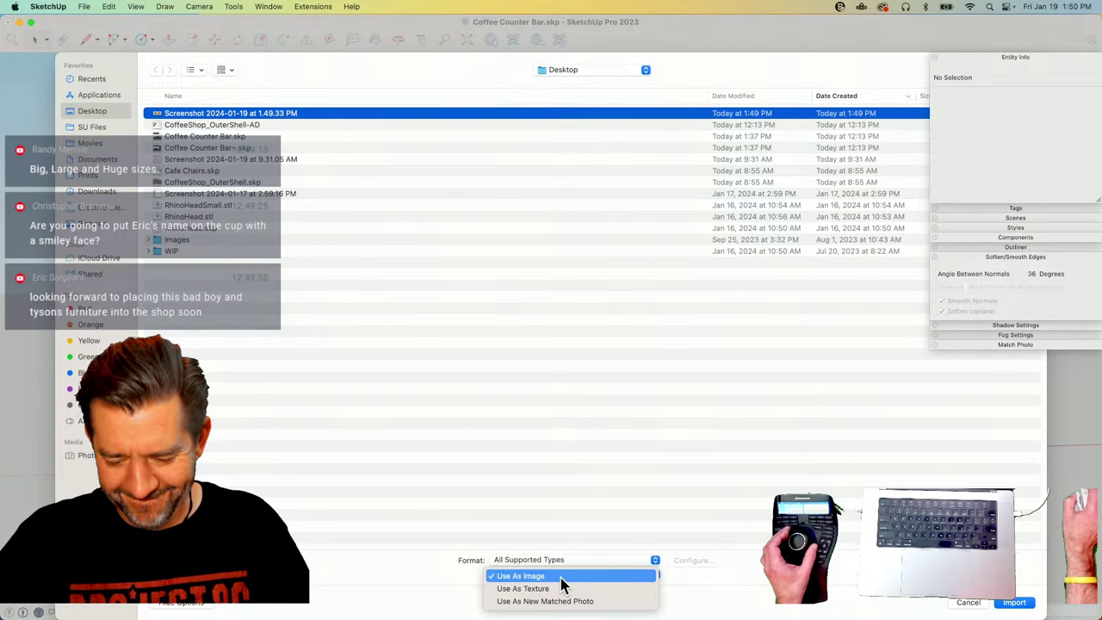
{"action": "left_click", "coordinate": [550, 575]}
{"action": "left_click", "coordinate": [1014, 602]}
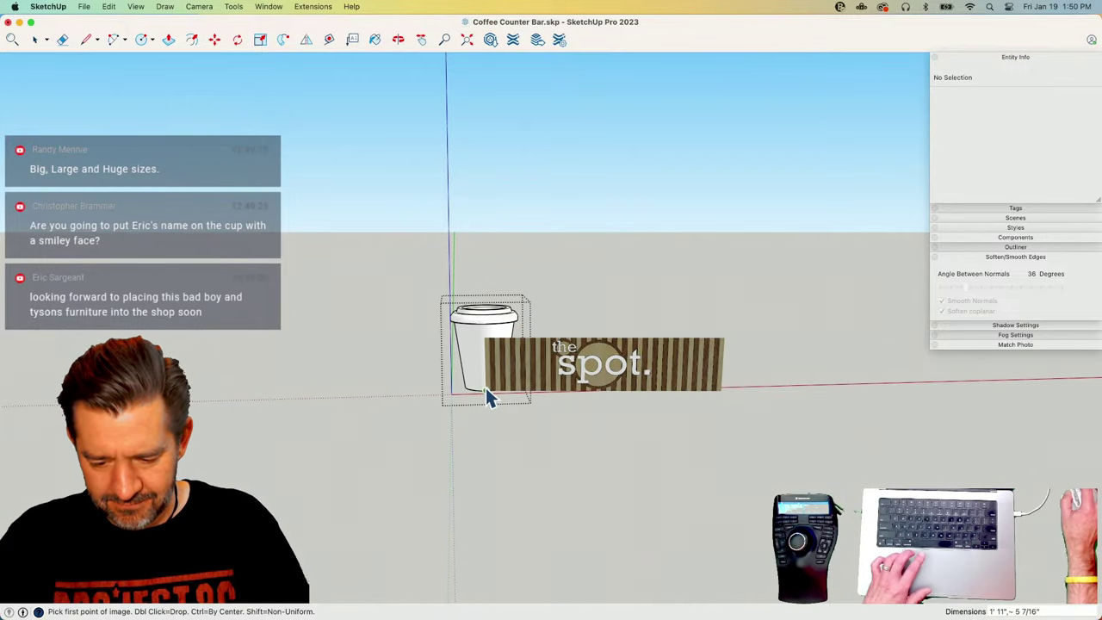
{"action": "left_click", "coordinate": [488, 395]}
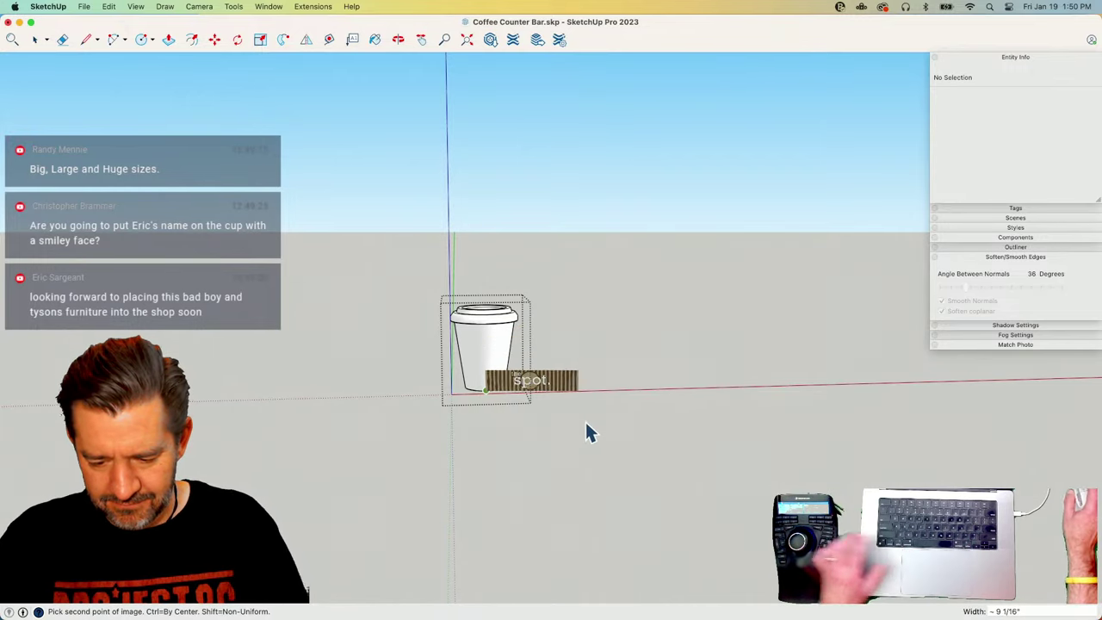
{"action": "left_click", "coordinate": [693, 409]}
Move the sign image about 9 5/16" by its bottom-edge midpoint so it sits centred across the cup's body.
{"action": "key", "text": "m"}
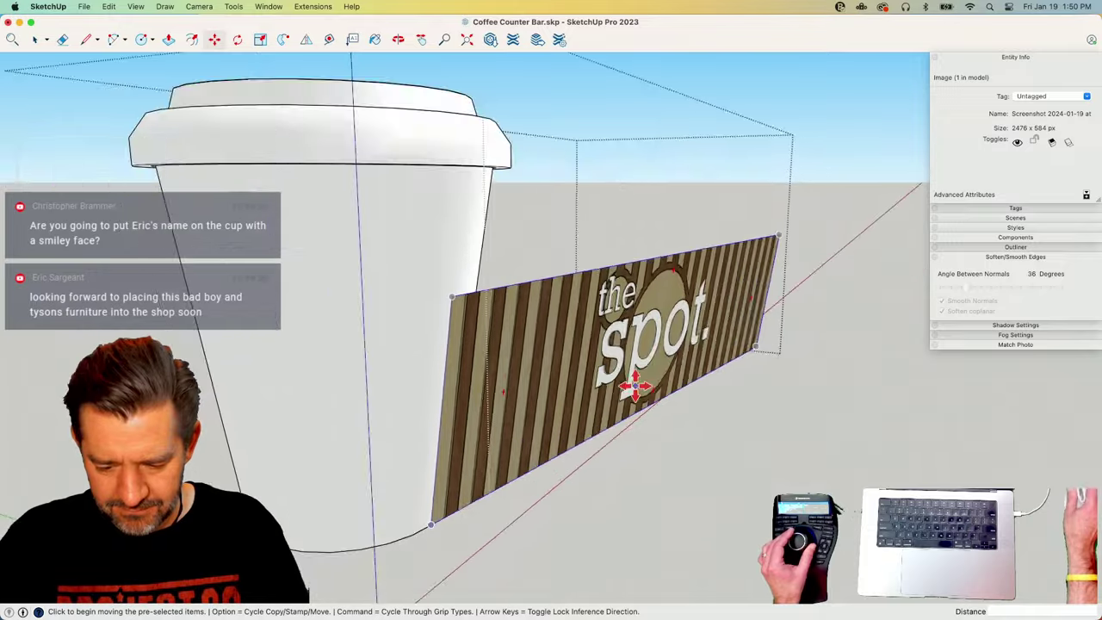
{"action": "scroll", "coordinate": [647, 440], "scroll_direction": "down", "scroll_amount": 5}
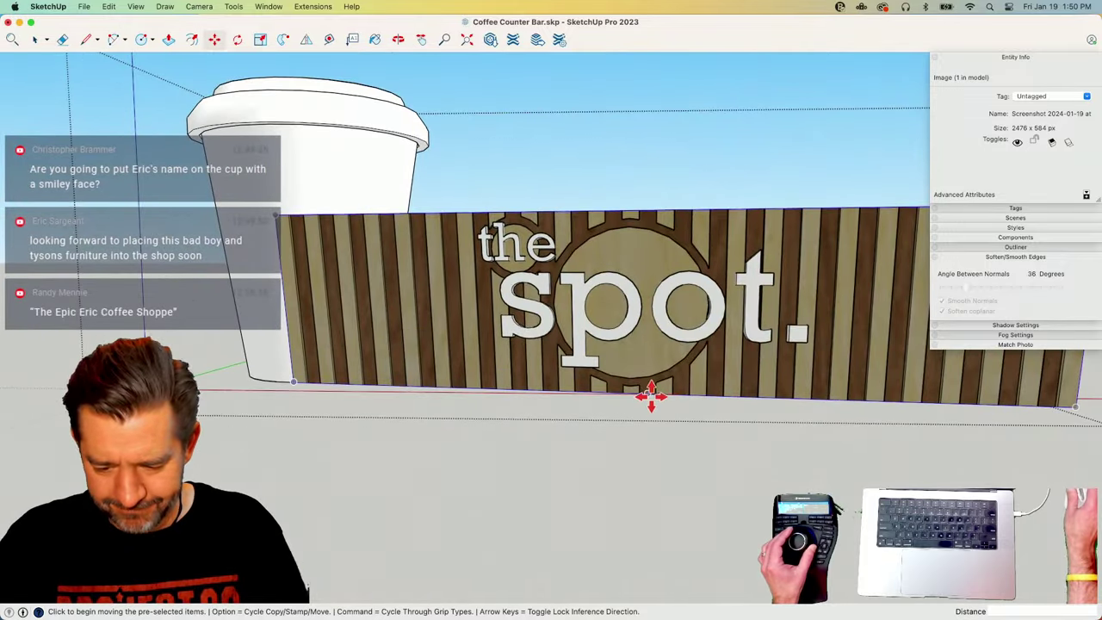
{"action": "left_click", "coordinate": [649, 392]}
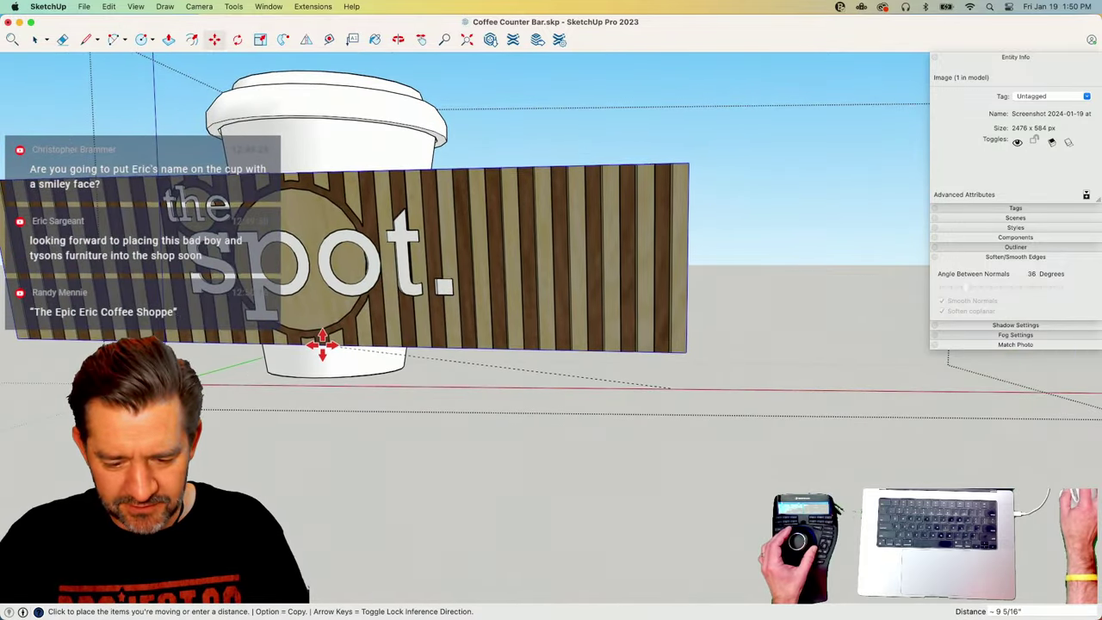
{"action": "left_click", "coordinate": [321, 344]}
{"action": "key", "text": "space"}
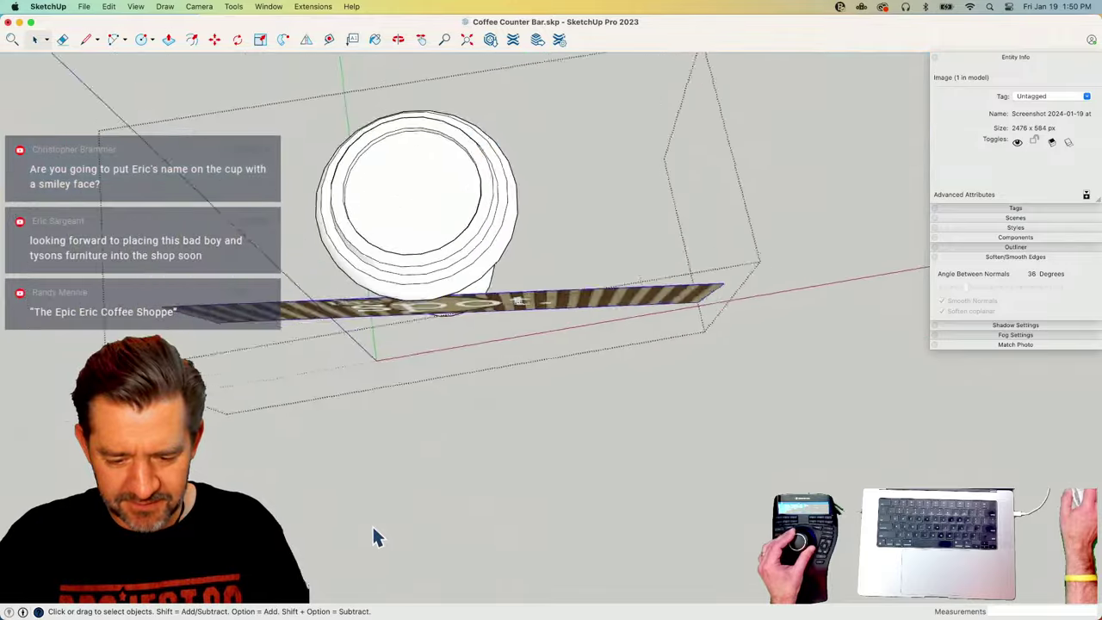
Move the sign image about 1 1/4" forward so it stands clear in front of the cup.
{"action": "key", "text": "q"}
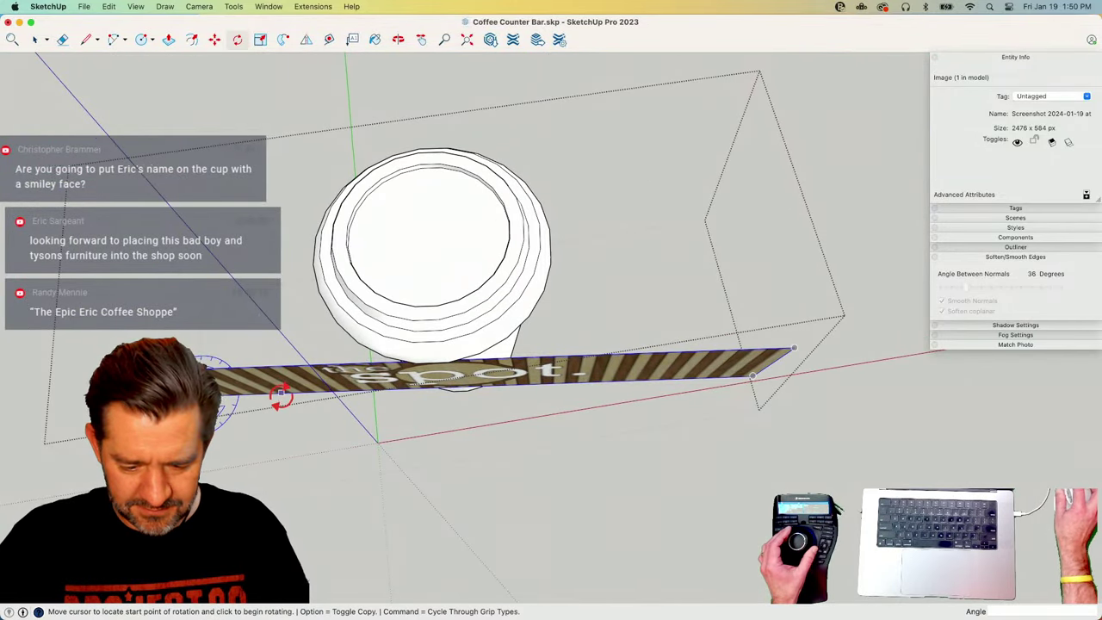
{"action": "key", "text": "m"}
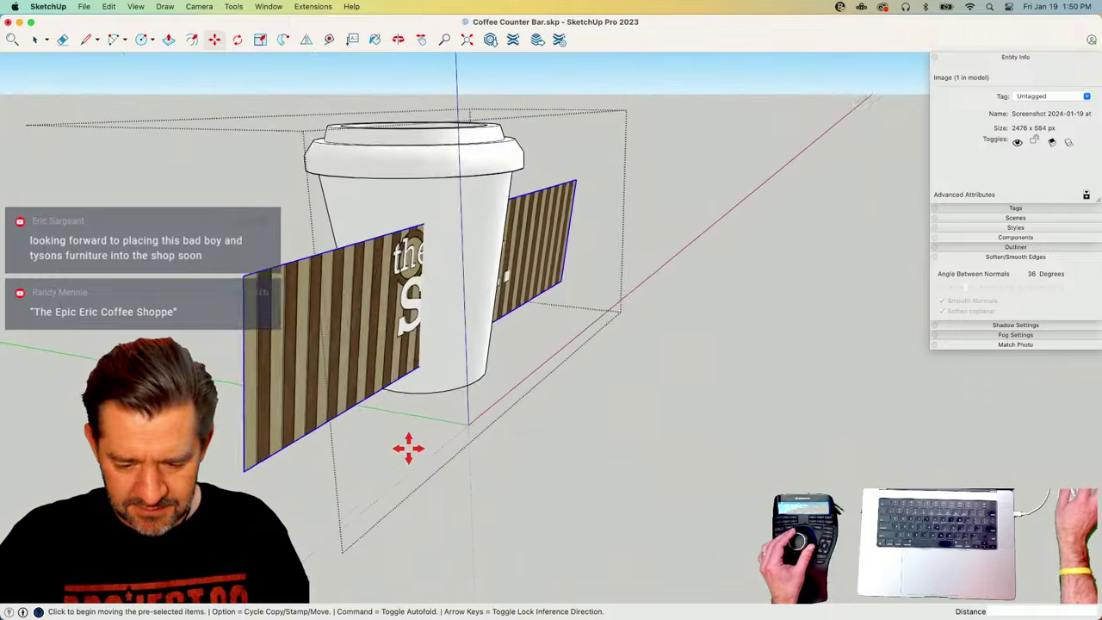
{"action": "left_click", "coordinate": [405, 445]}
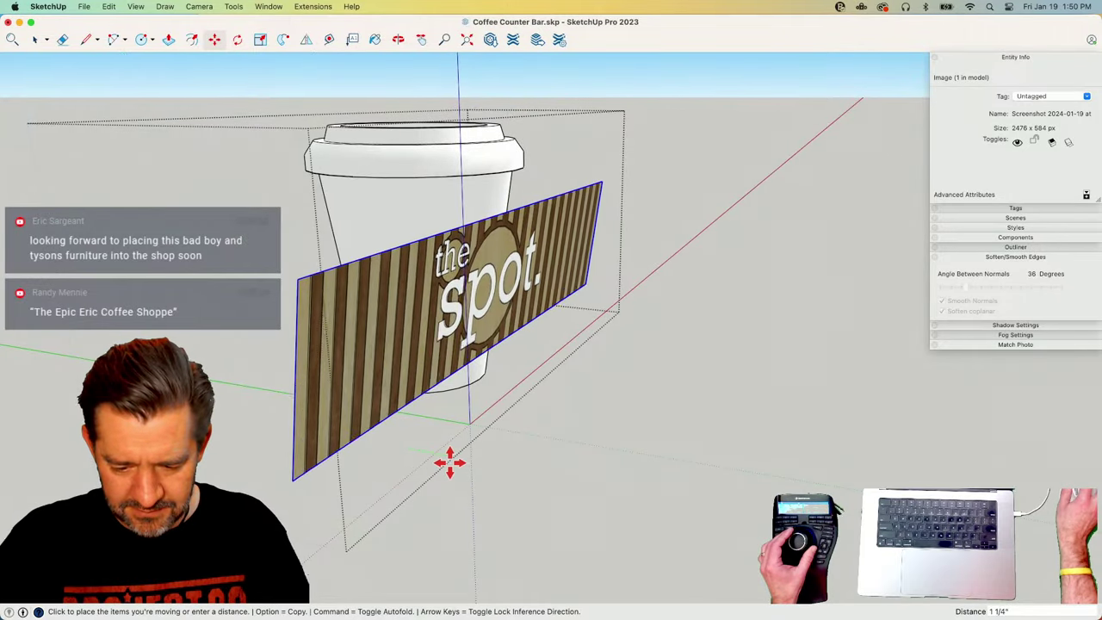
{"action": "left_click", "coordinate": [454, 463]}
{"action": "key", "text": "space"}
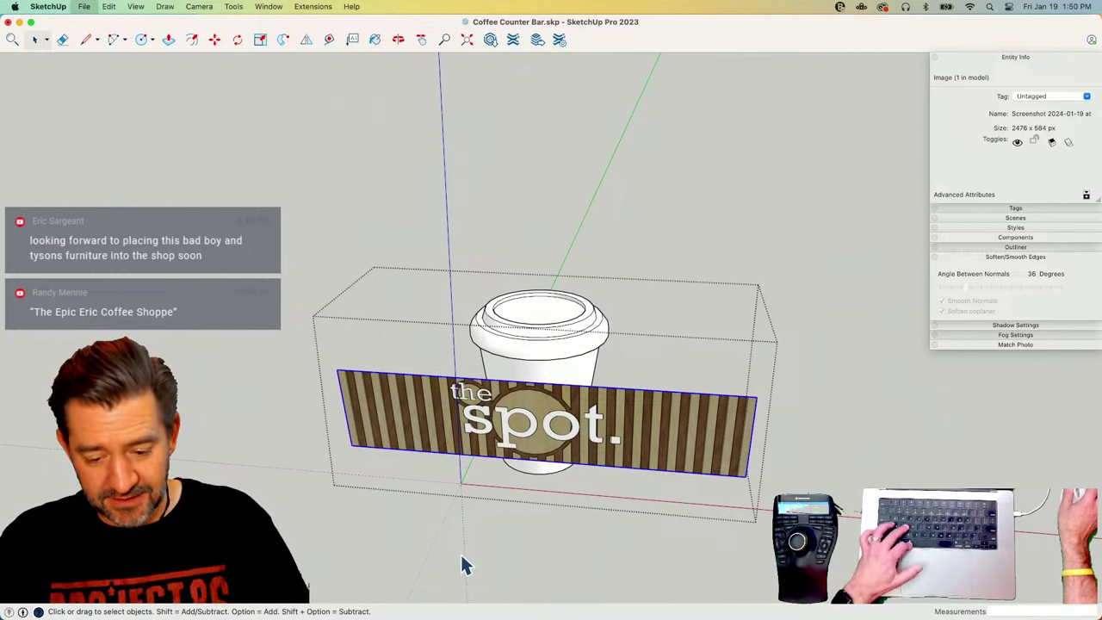
{"action": "left_click", "coordinate": [268, 9]}
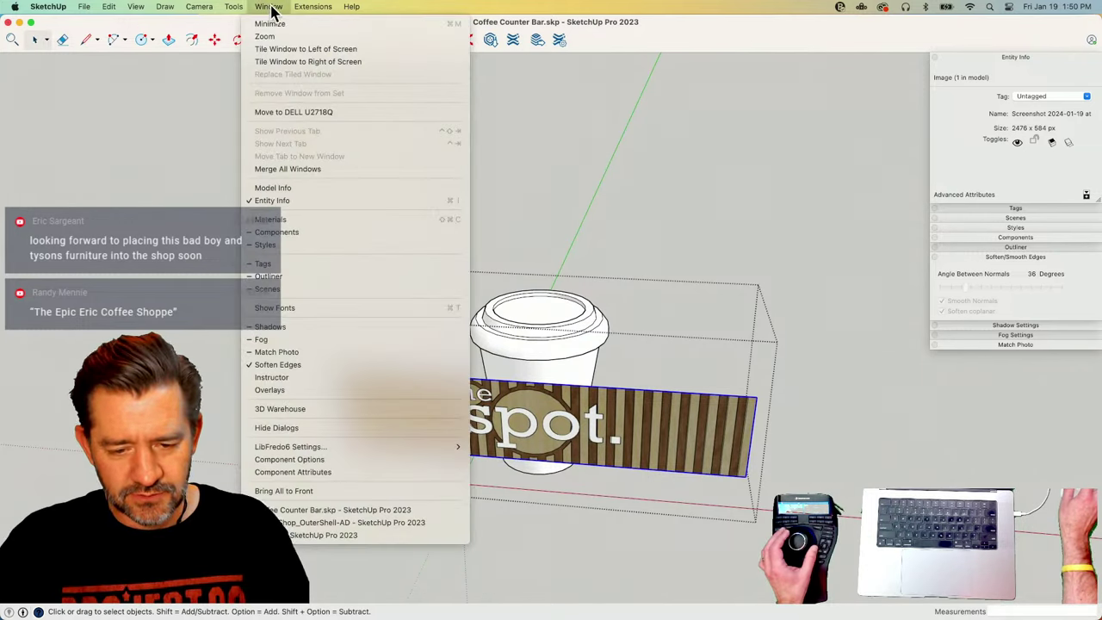
{"action": "mouse_move", "coordinate": [306, 7]}
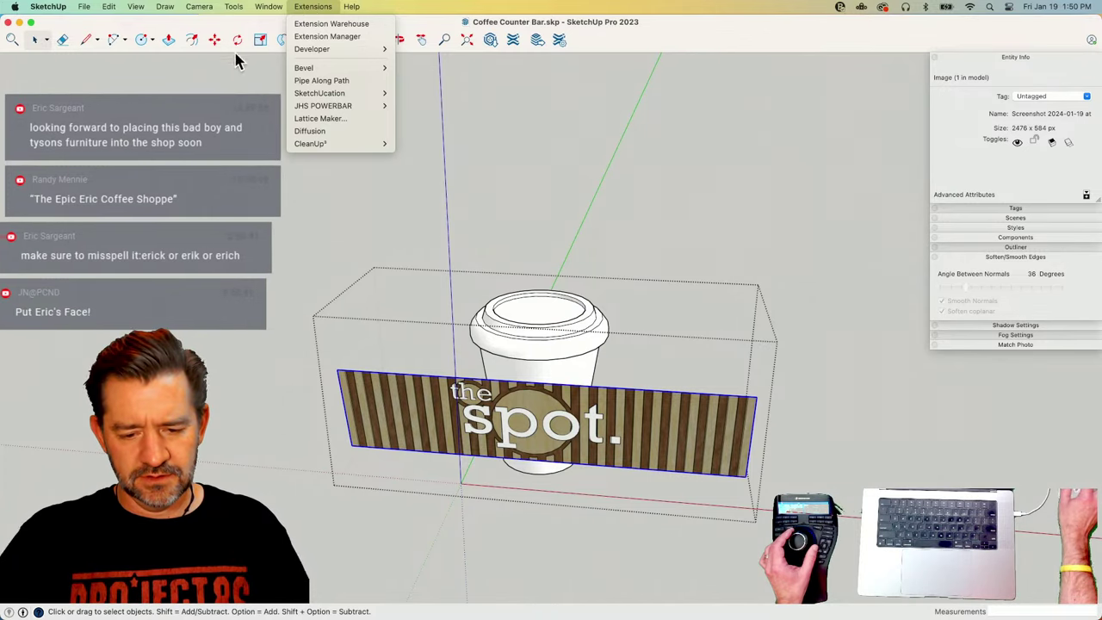
{"action": "left_click", "coordinate": [165, 174]}
{"action": "left_click", "coordinate": [165, 175]}
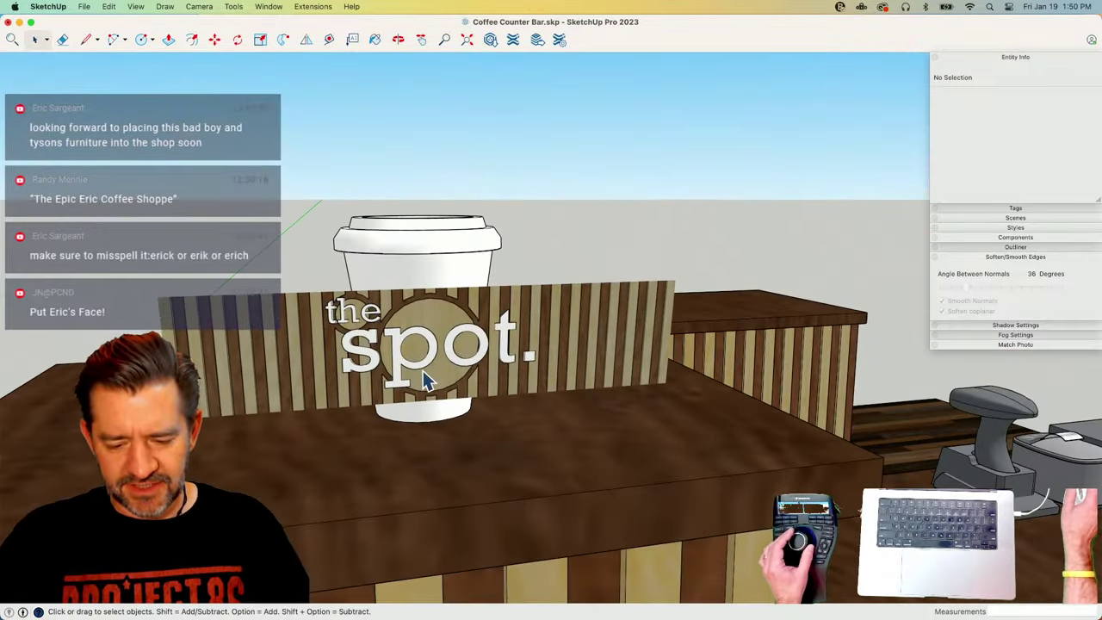
Reopen the cup group and move the sign image about 1 7/8" farther away from the cup's front.
{"action": "left_click", "coordinate": [424, 378]}
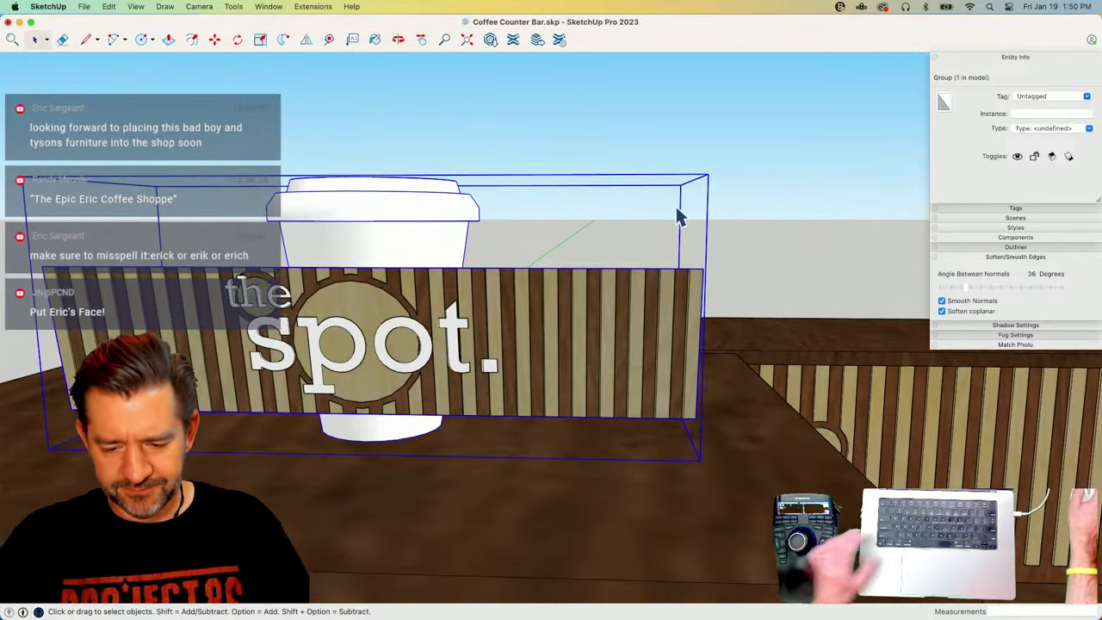
{"action": "double_click", "coordinate": [571, 298]}
{"action": "left_click", "coordinate": [582, 322]}
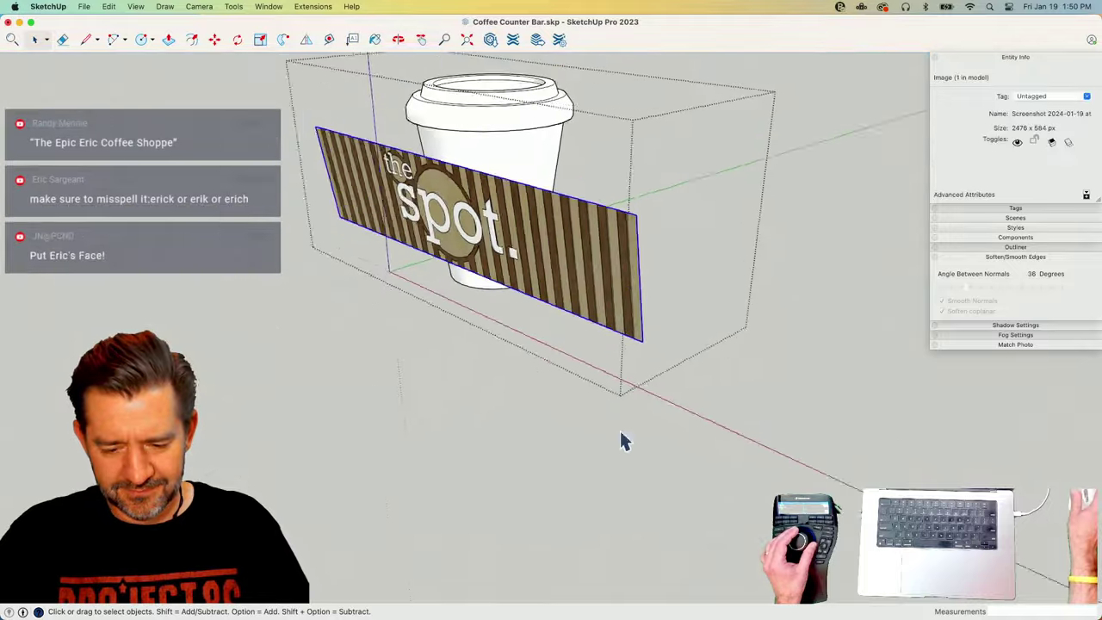
{"action": "key", "text": "m"}
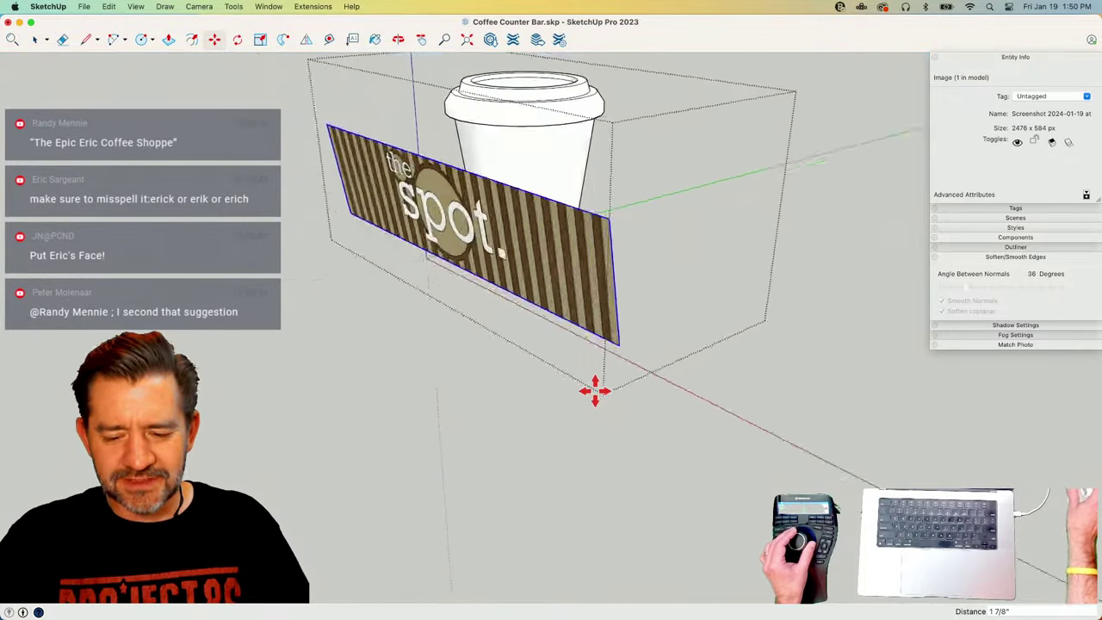
{"action": "key", "text": "space"}
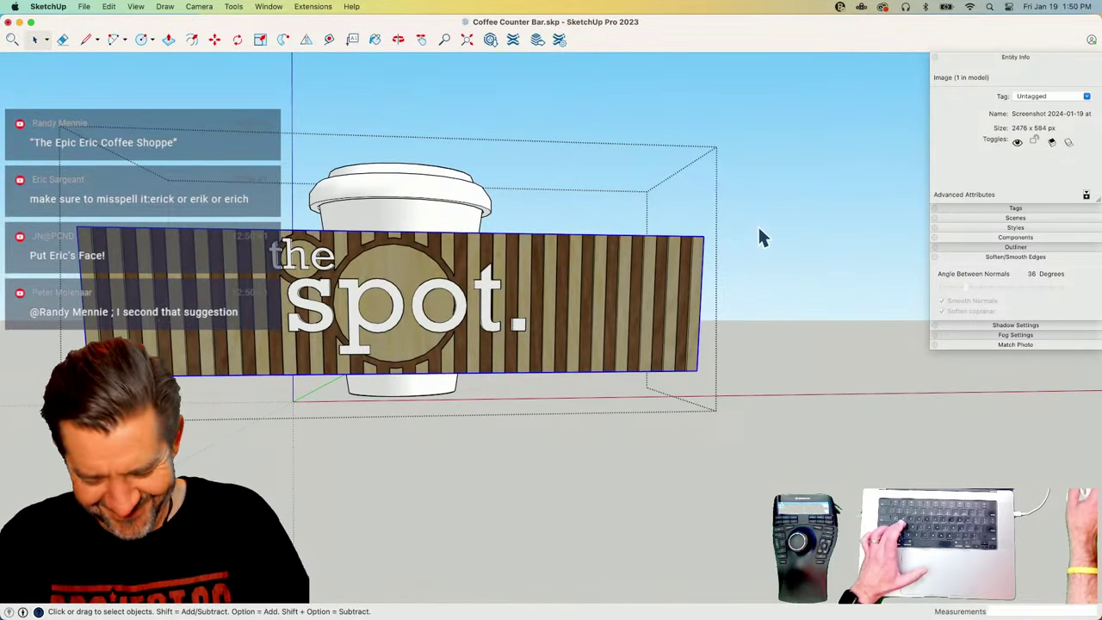
Scale the sign image uniformly about its centre to about 0.41.
{"action": "key", "text": "s"}
{"action": "left_click", "coordinate": [703, 235]}
{"action": "key", "text": "alt"}
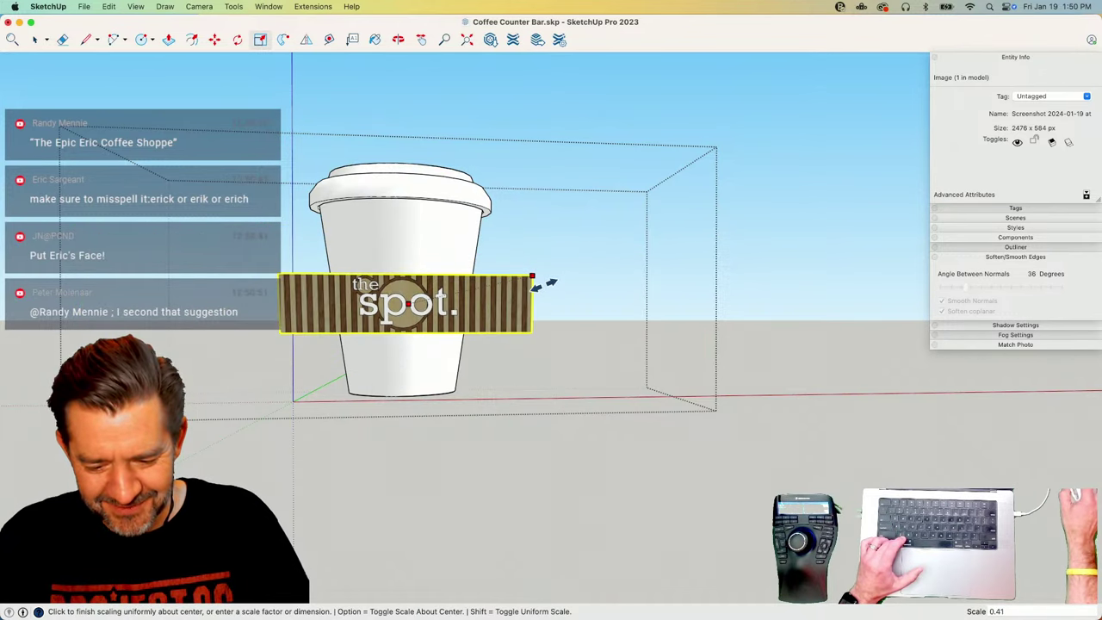
{"action": "left_click", "coordinate": [546, 284]}
{"action": "key", "text": "space"}
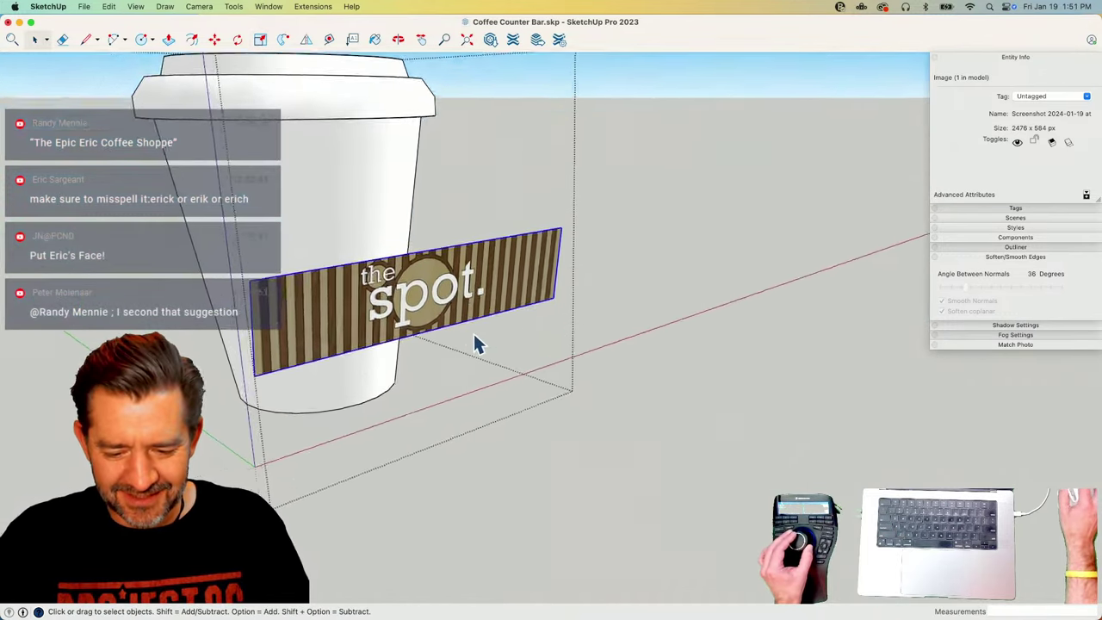
Explode the sign image in front of the cup into a textured face.
{"action": "right_click", "coordinate": [489, 254]}
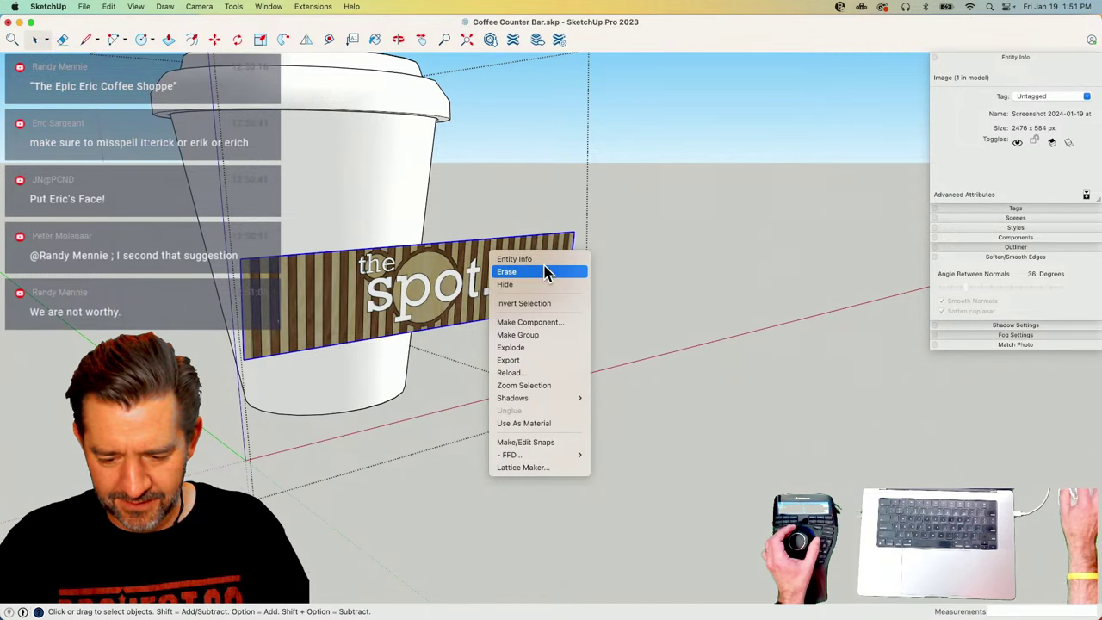
{"action": "left_click", "coordinate": [769, 329]}
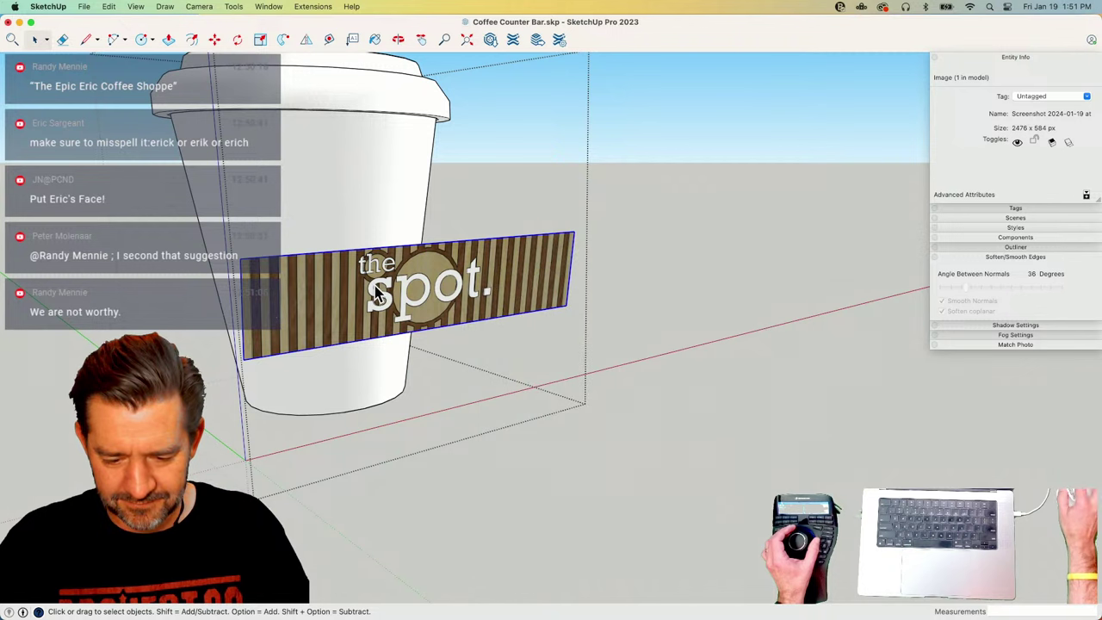
{"action": "right_click", "coordinate": [375, 293]}
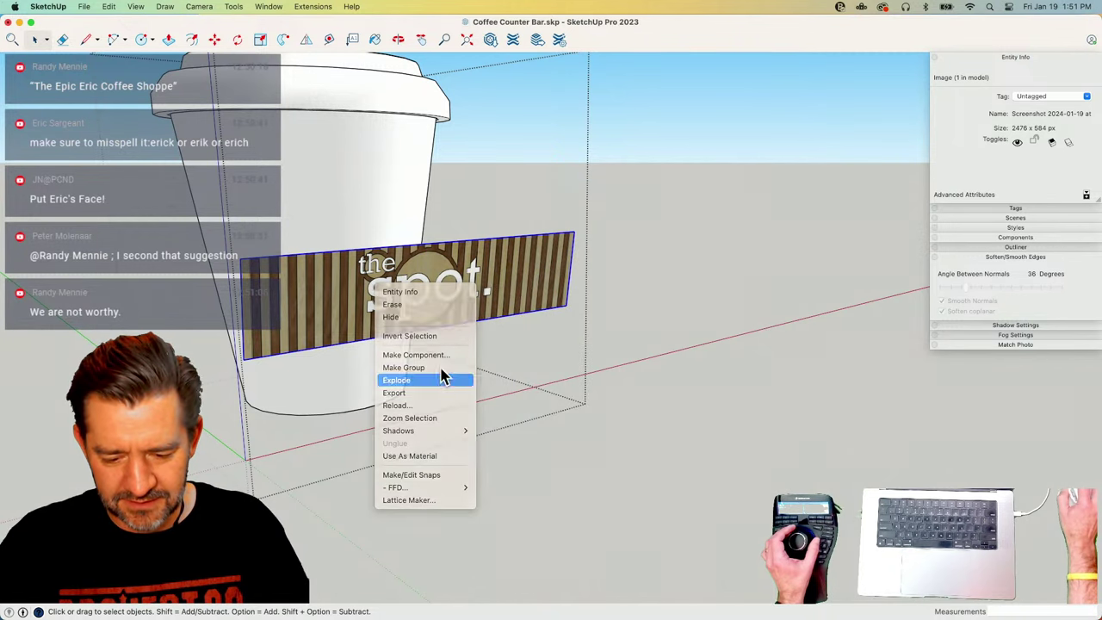
{"action": "left_click", "coordinate": [442, 382]}
{"action": "right_click", "coordinate": [434, 293]}
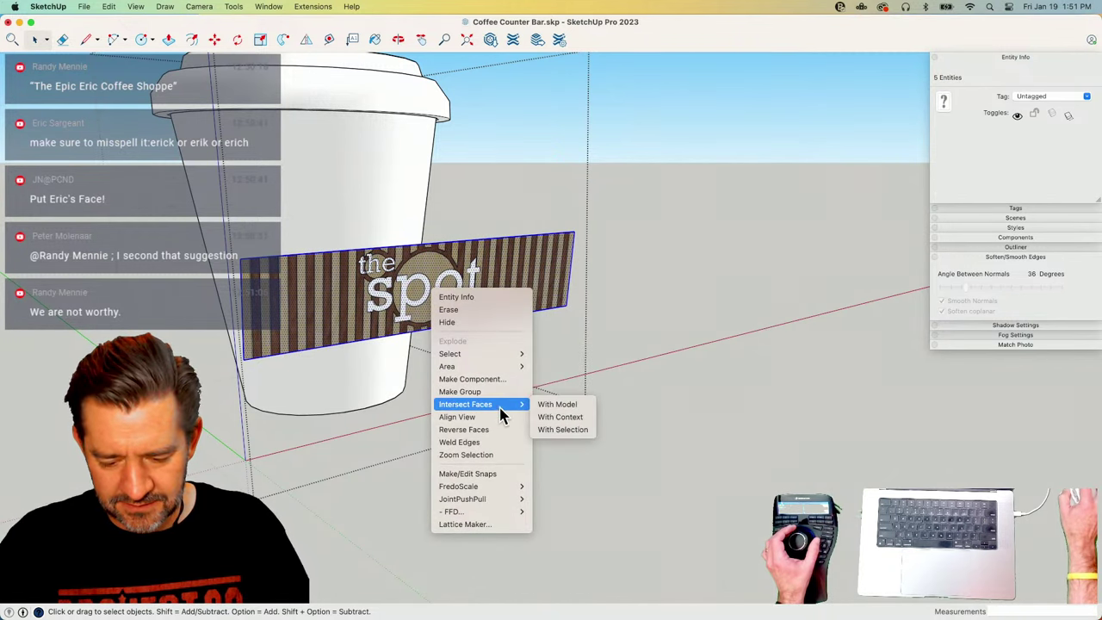
{"action": "mouse_move", "coordinate": [508, 367]}
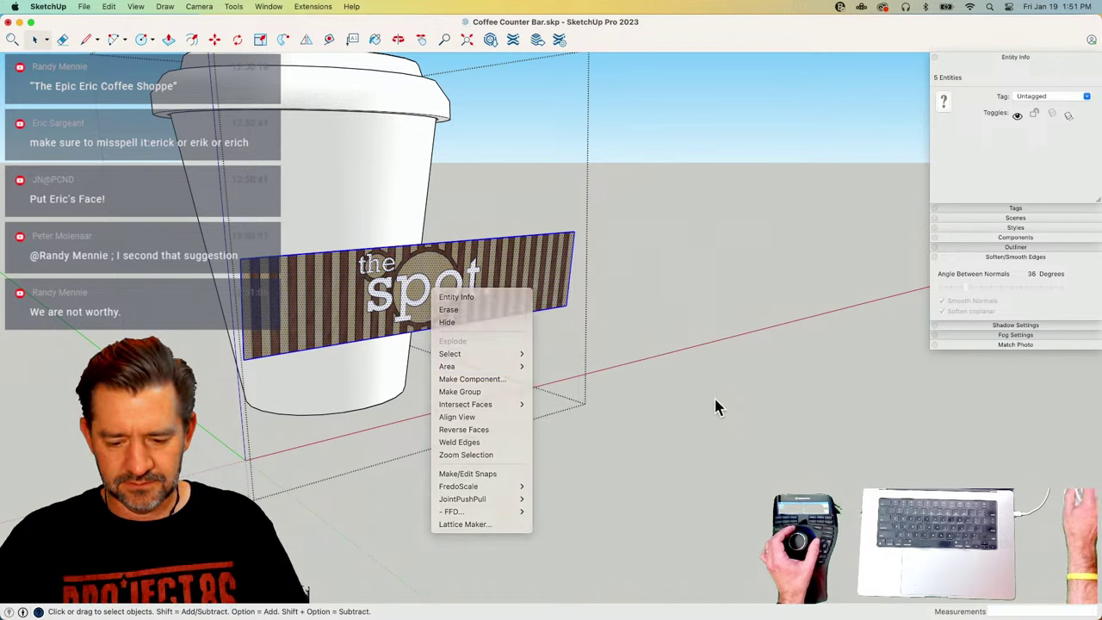
{"action": "left_click", "coordinate": [715, 395]}
{"action": "right_click", "coordinate": [514, 297]}
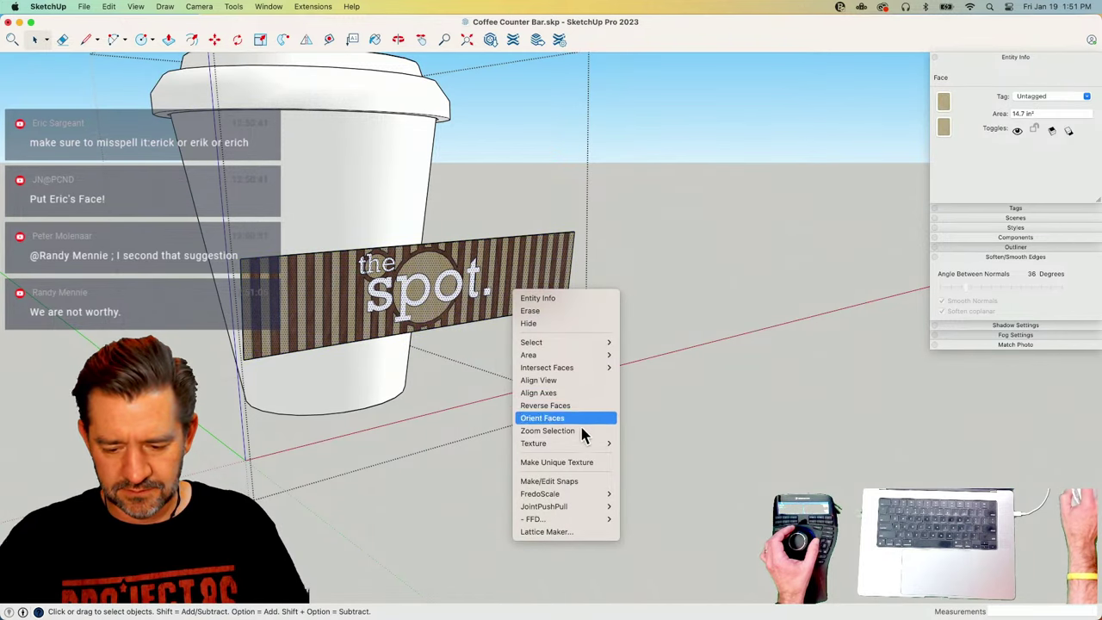
{"action": "mouse_move", "coordinate": [599, 443]}
{"action": "left_click", "coordinate": [805, 348]}
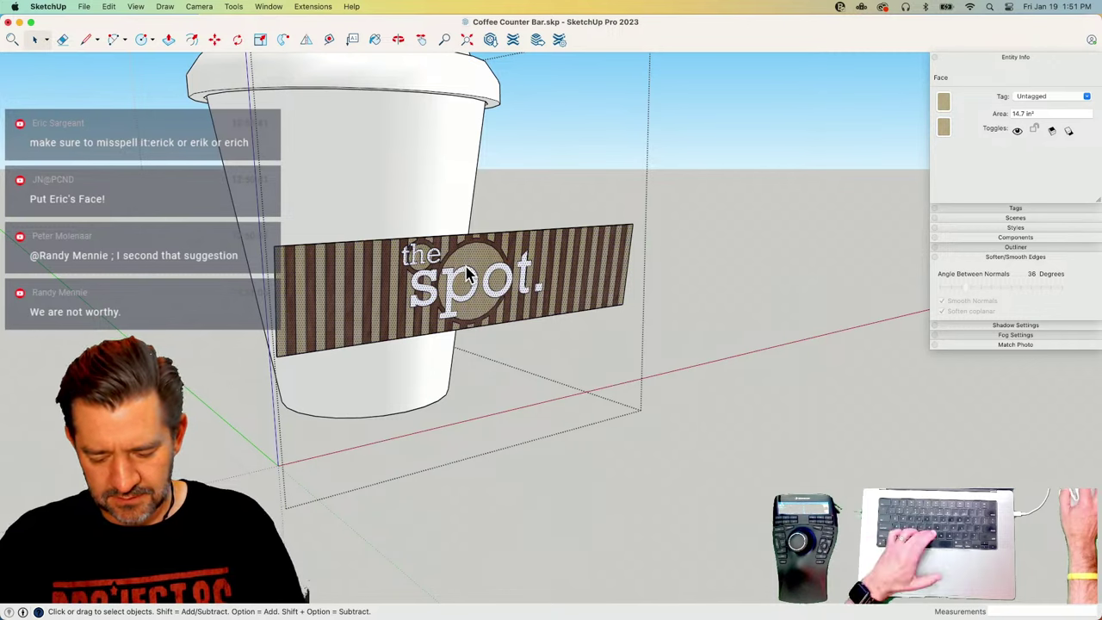
Try painting the cup body with the texture sampled from the sign face.
{"action": "key", "text": "b"}
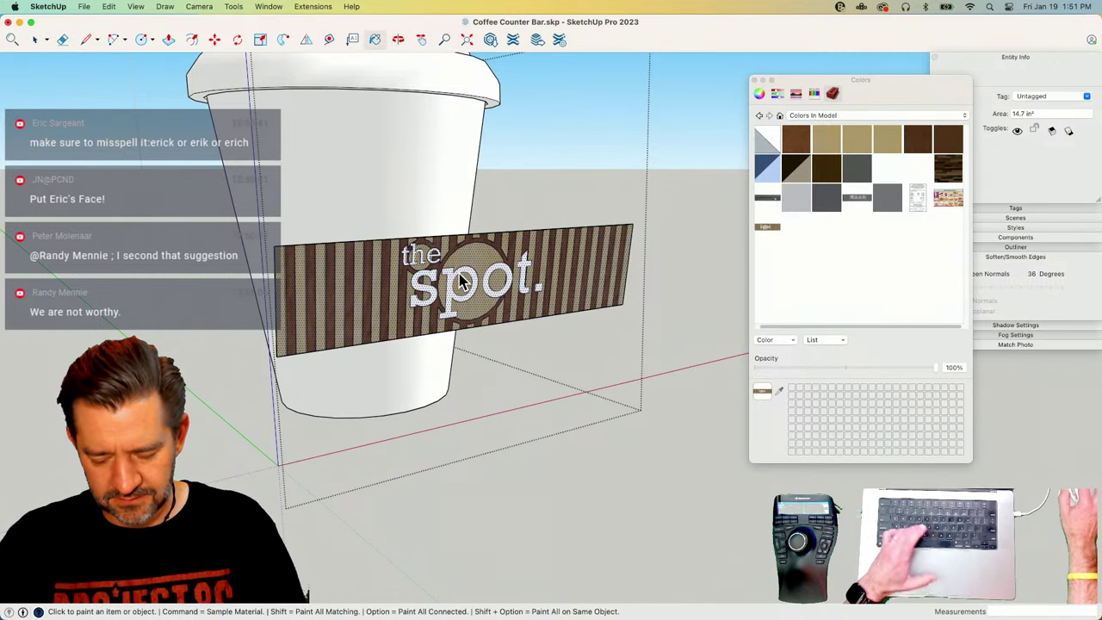
{"action": "left_click", "coordinate": [454, 269], "text": "super"}
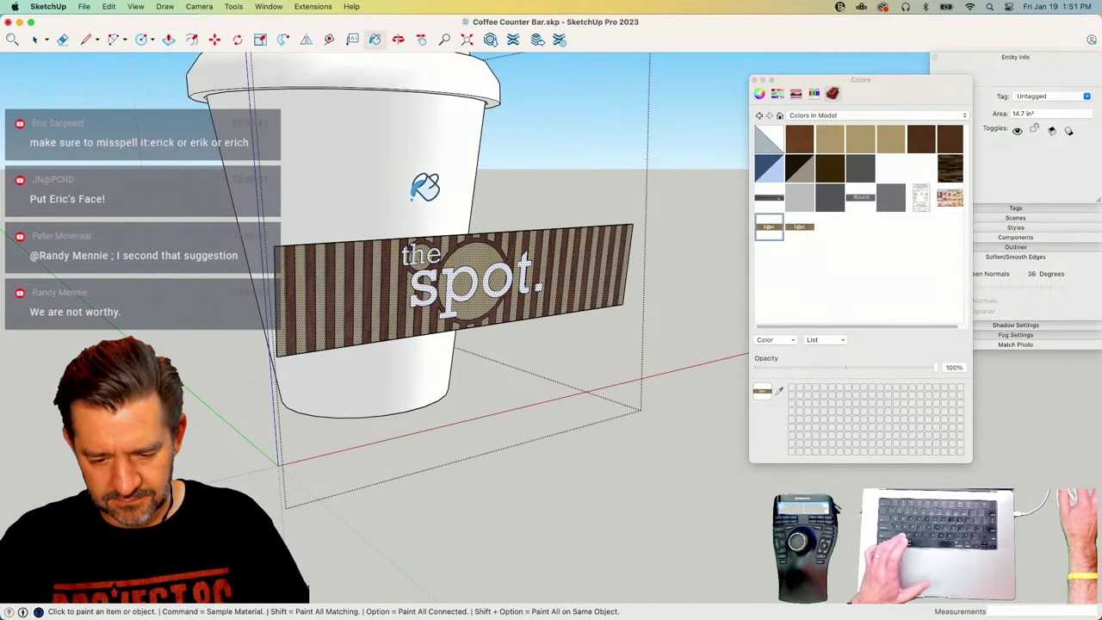
{"action": "left_click", "coordinate": [419, 185]}
{"action": "key", "text": "space"}
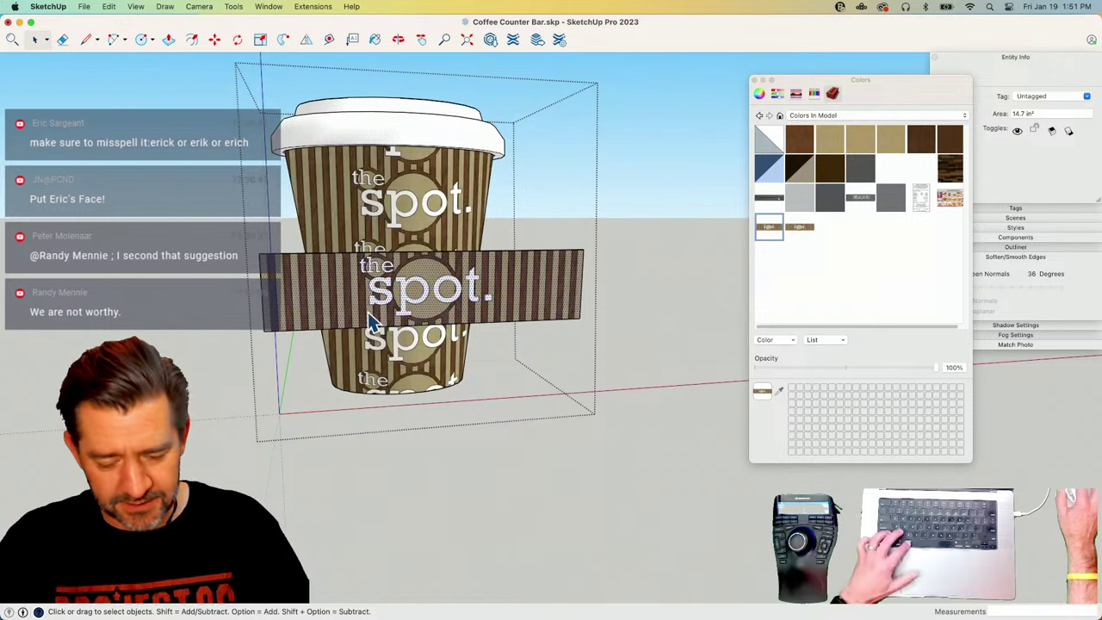
{"action": "key", "text": "super+z"}
Draw a line along the green axis from the midpoint of the sign's top edge to the cup's surface.
{"action": "key", "text": "l"}
{"action": "scroll", "coordinate": [361, 258], "scroll_direction": "up", "scroll_amount": 3}
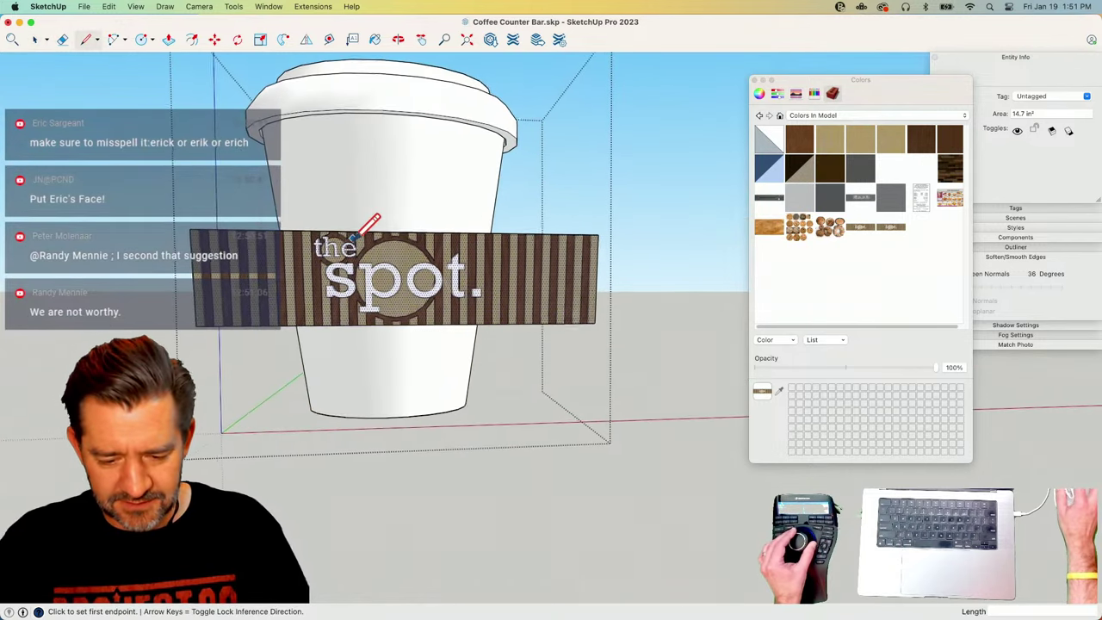
{"action": "left_click", "coordinate": [395, 232]}
{"action": "middle_click_drag", "start_coordinate": [408, 239], "coordinate": [369, 239]}
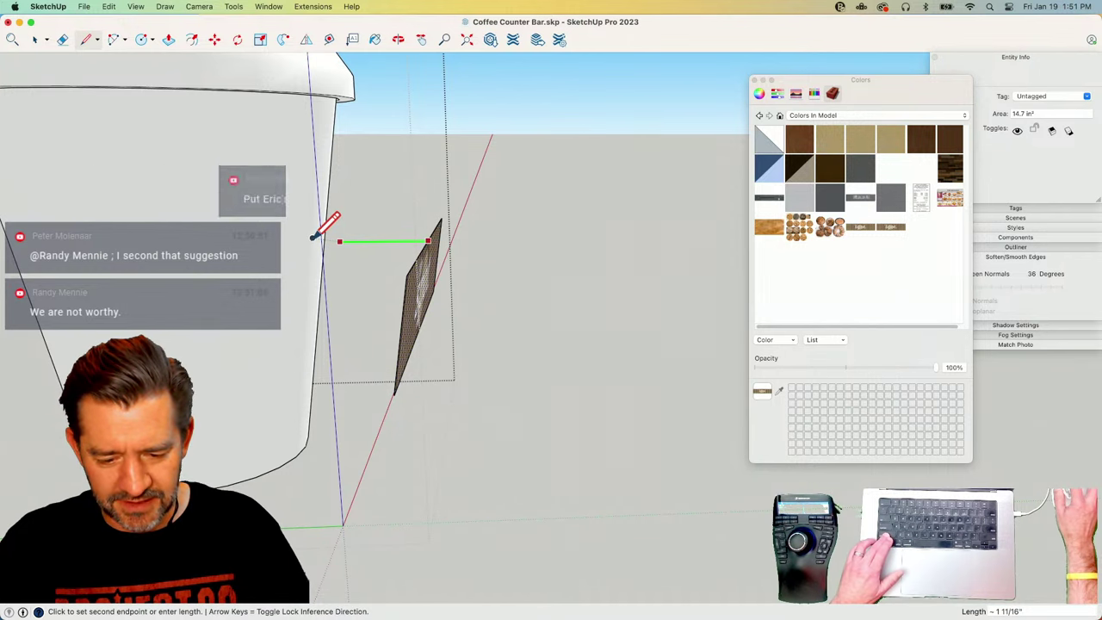
{"action": "left_click", "coordinate": [339, 241]}
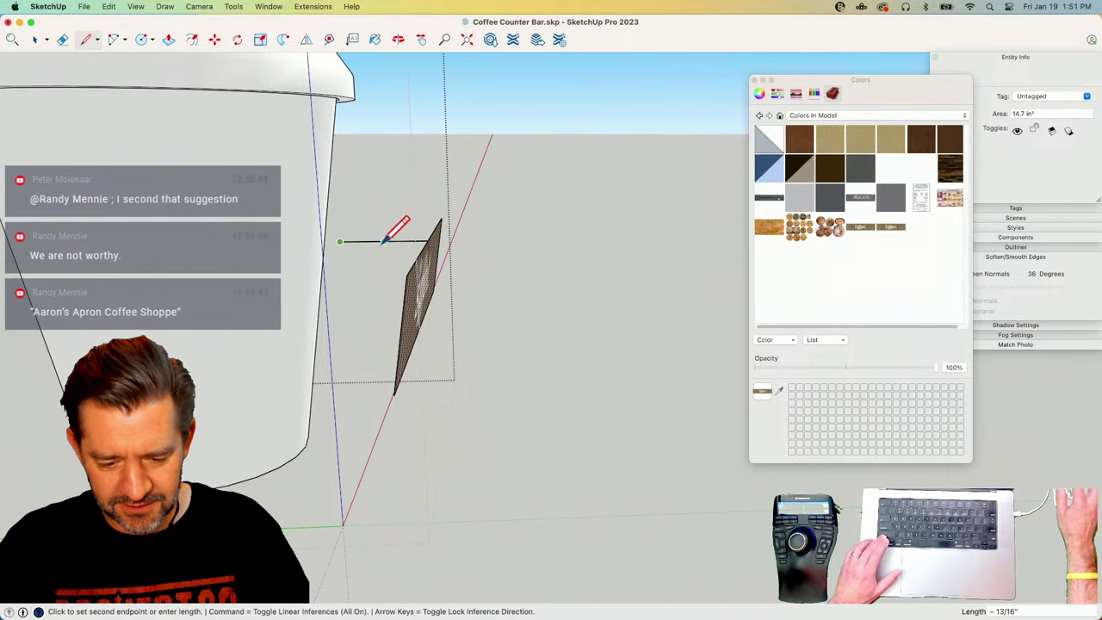
{"action": "left_click", "coordinate": [304, 260], "text": "shift"}
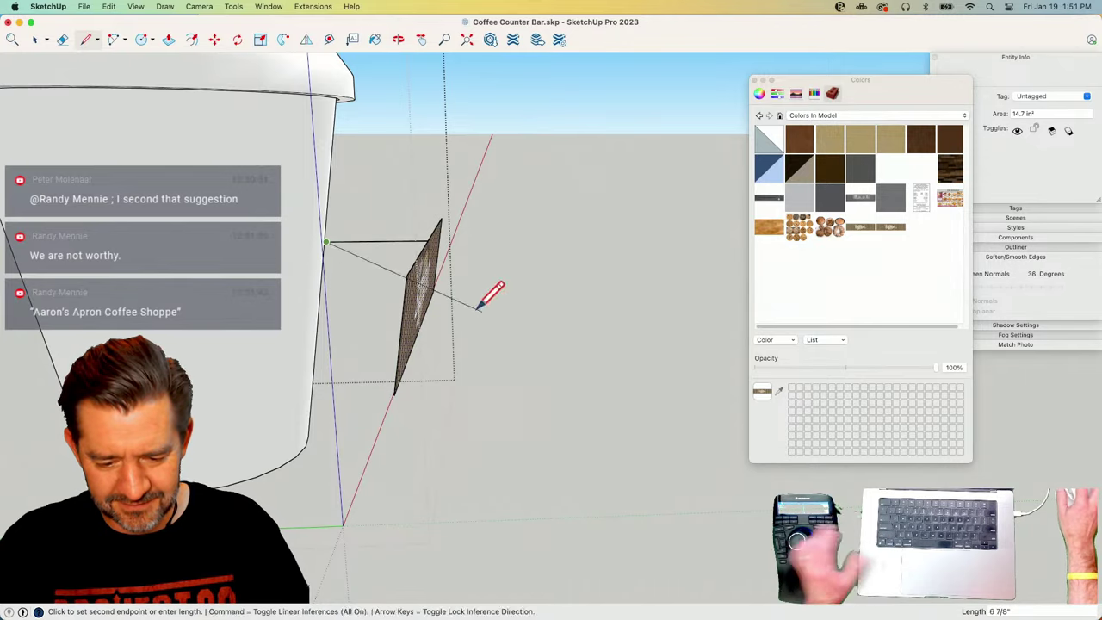
{"action": "key", "text": "space"}
Draw a vertical line from the sign's top midpoint down to its bottom-edge level, and a line from there back to the cup.
{"action": "key", "text": "l"}
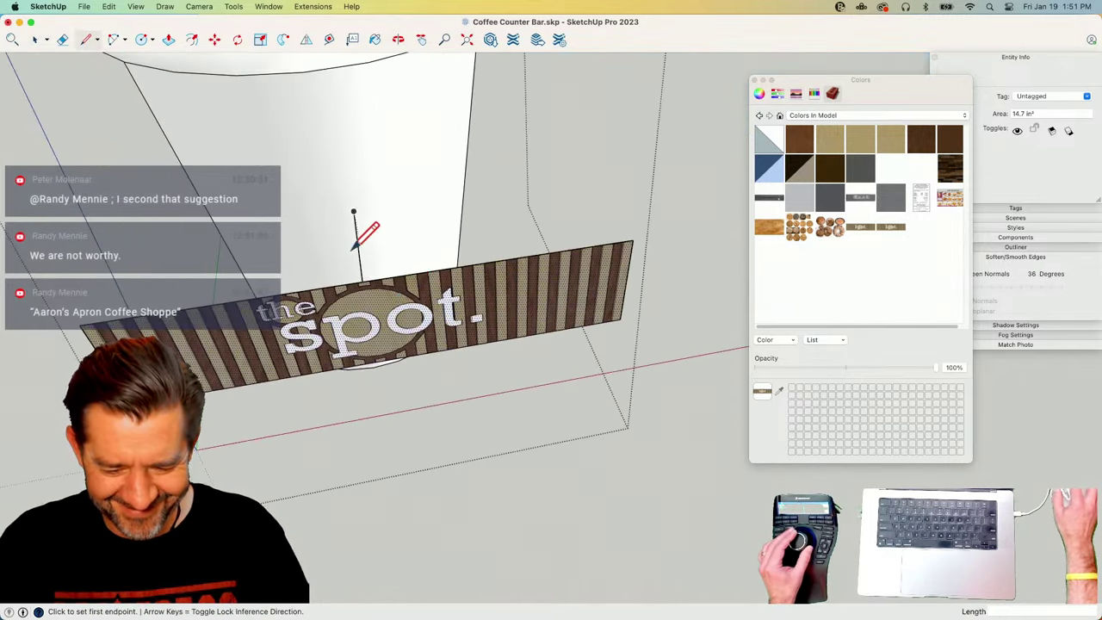
{"action": "left_click", "coordinate": [364, 276]}
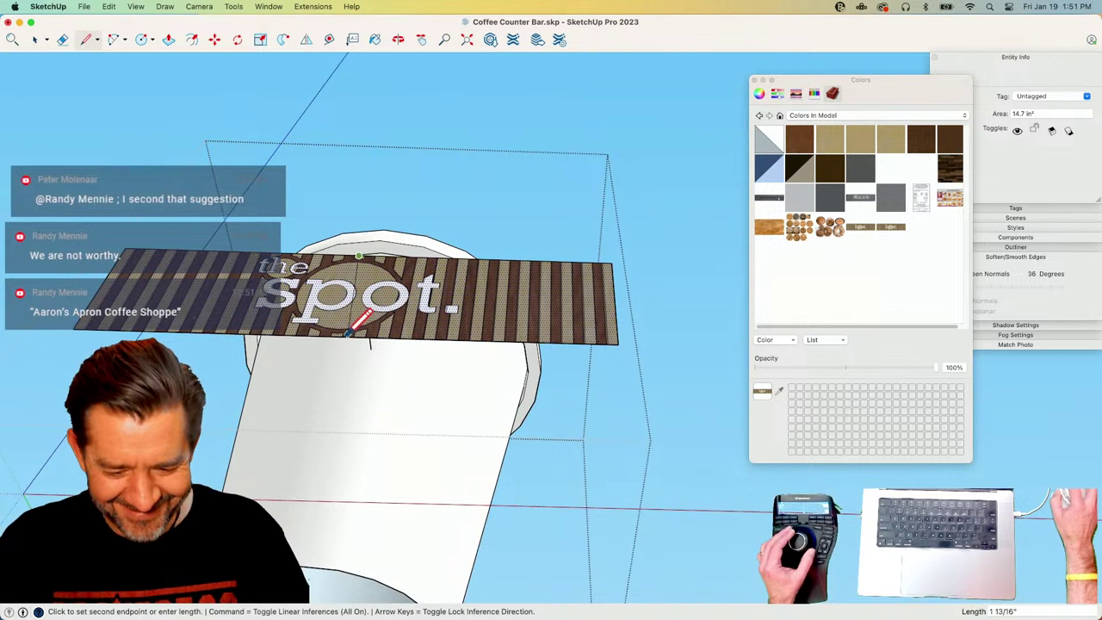
{"action": "key", "text": "Up"}
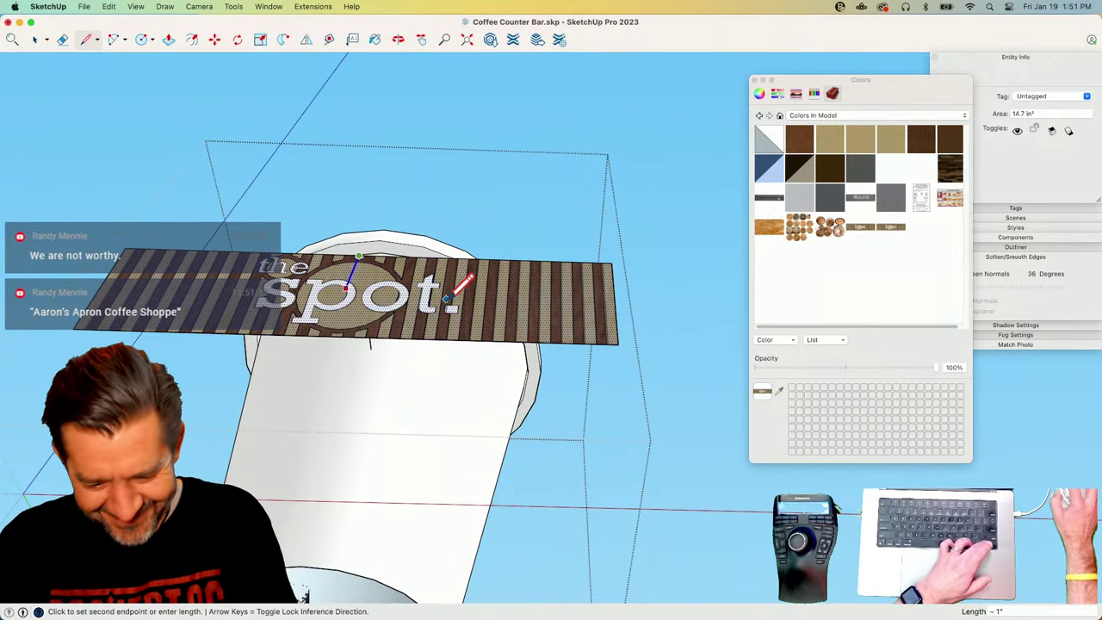
{"action": "left_click", "coordinate": [618, 344]}
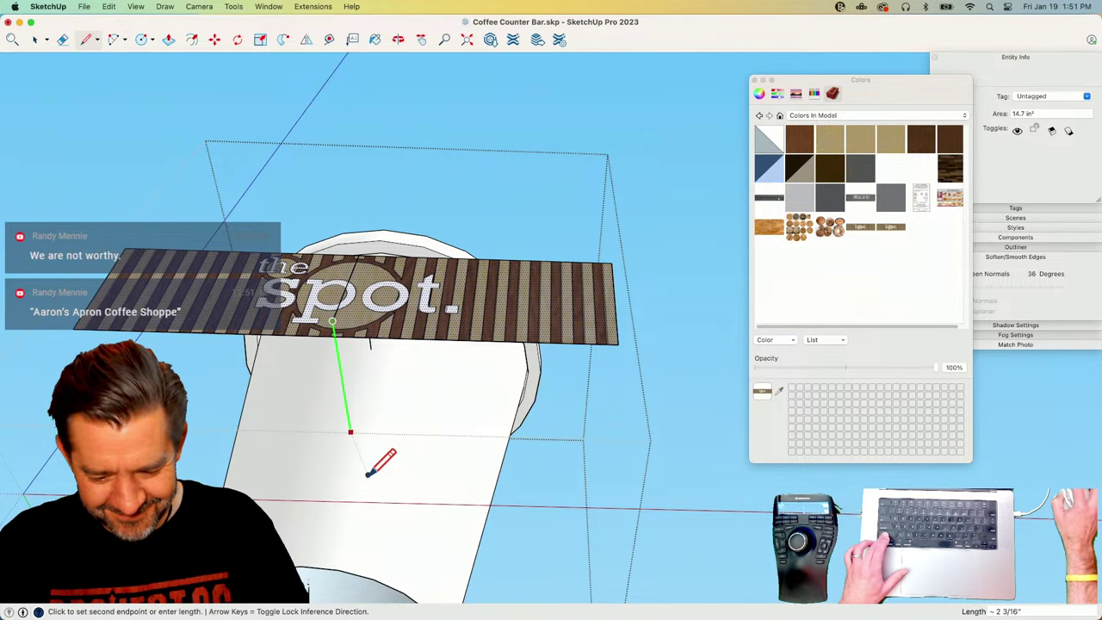
{"action": "left_click", "coordinate": [369, 443]}
{"action": "left_click", "coordinate": [349, 430]}
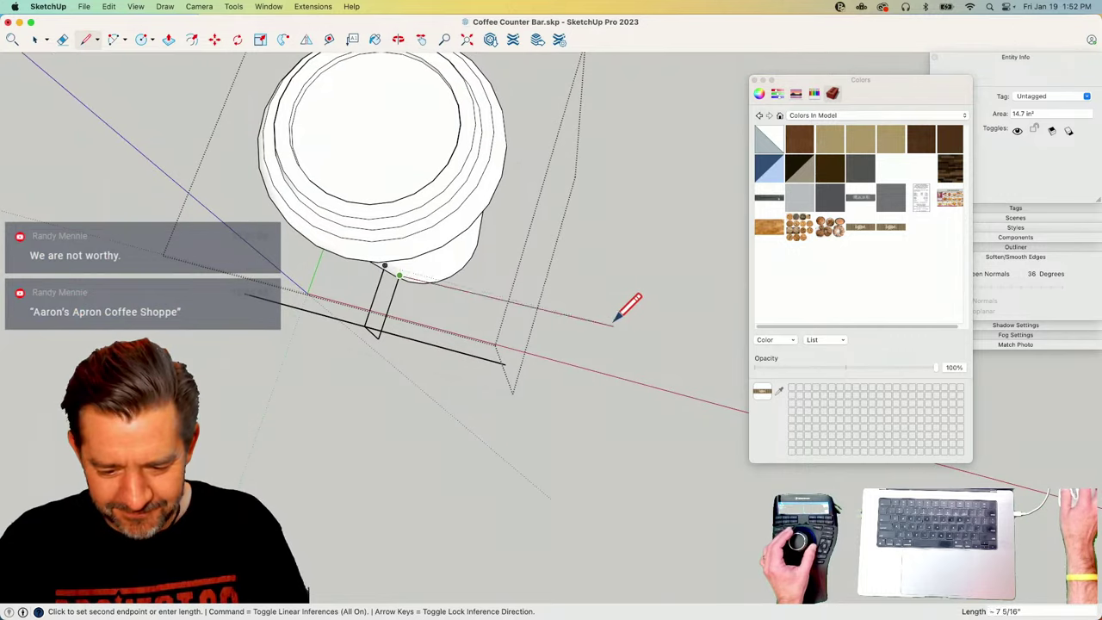
Draw edges around the cup level with the sign's bottom edge, closing them into a horizontal face that cuts through the cup.
{"action": "left_click", "coordinate": [602, 326]}
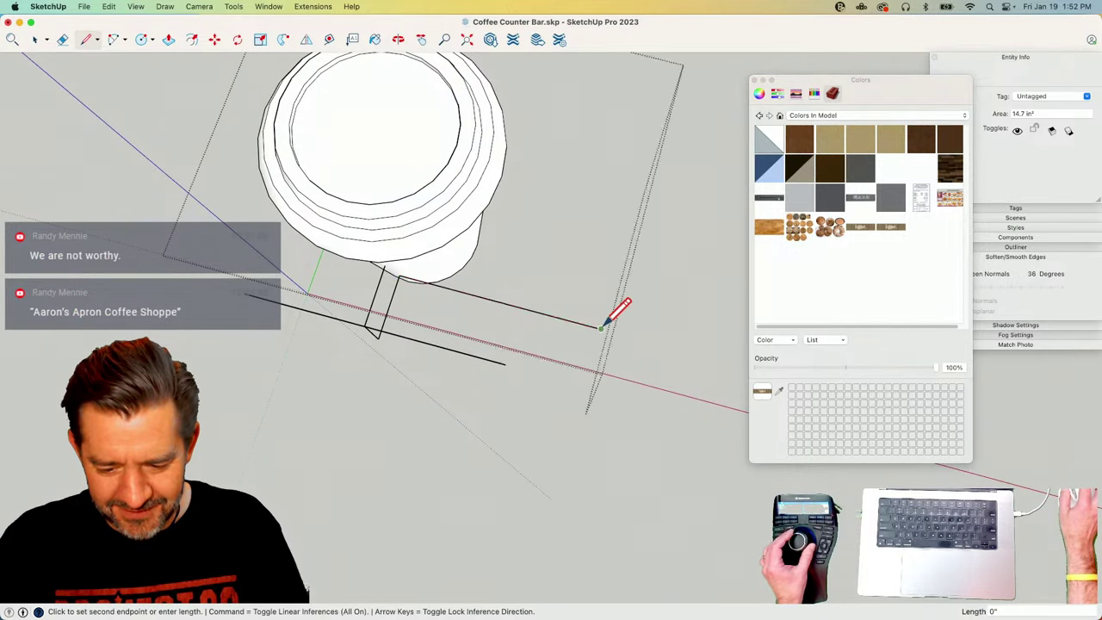
{"action": "left_click", "coordinate": [601, 474]}
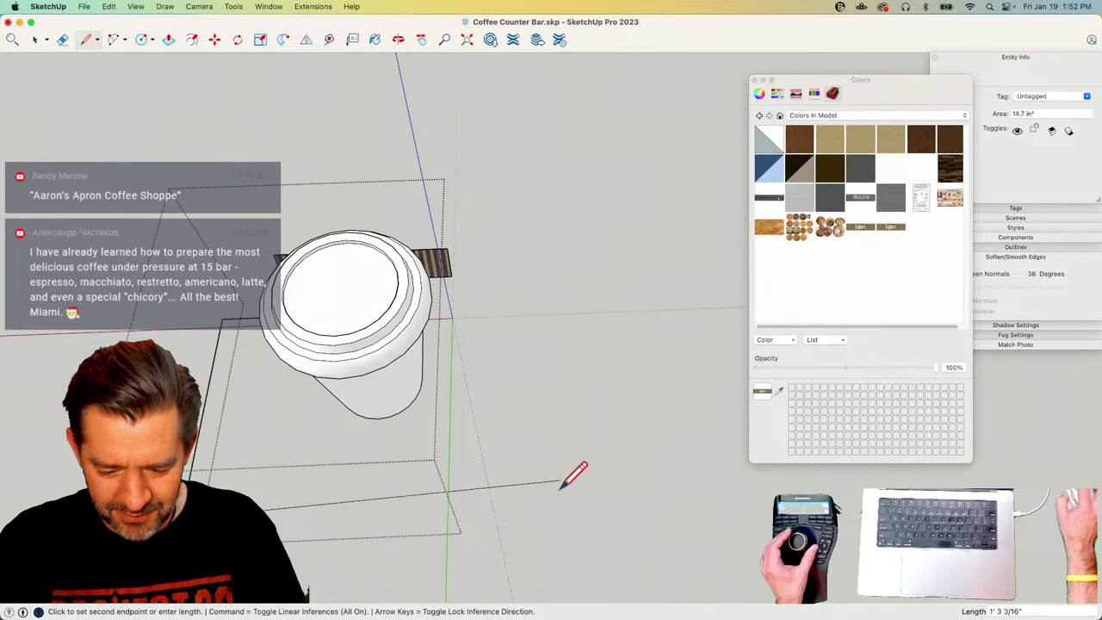
{"action": "left_click", "coordinate": [564, 513]}
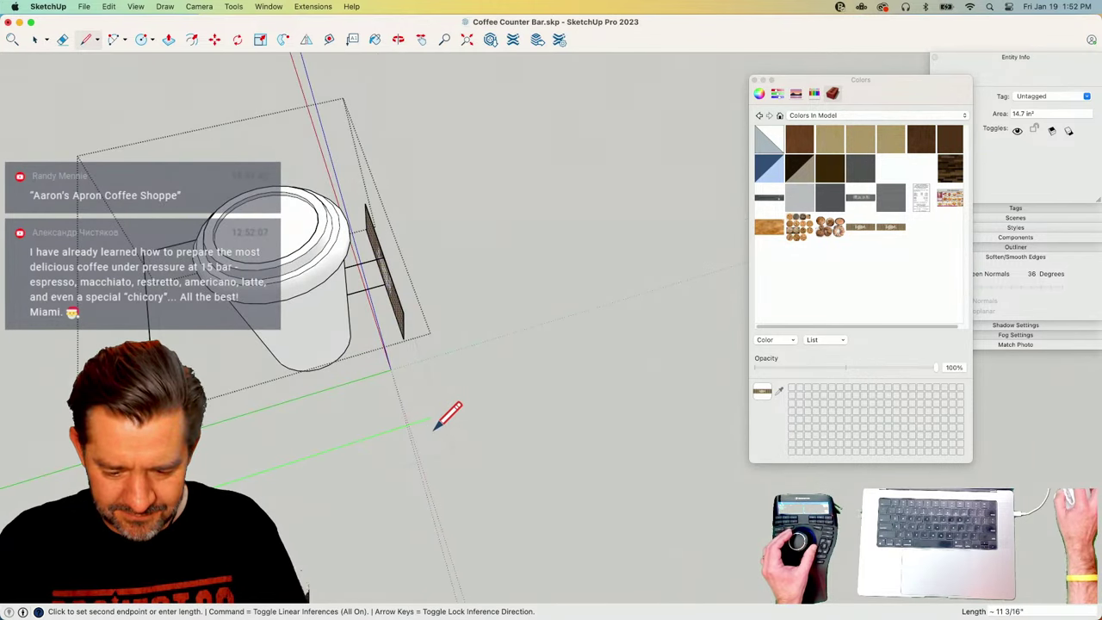
{"action": "left_click", "coordinate": [435, 426]}
{"action": "left_click", "coordinate": [367, 292]}
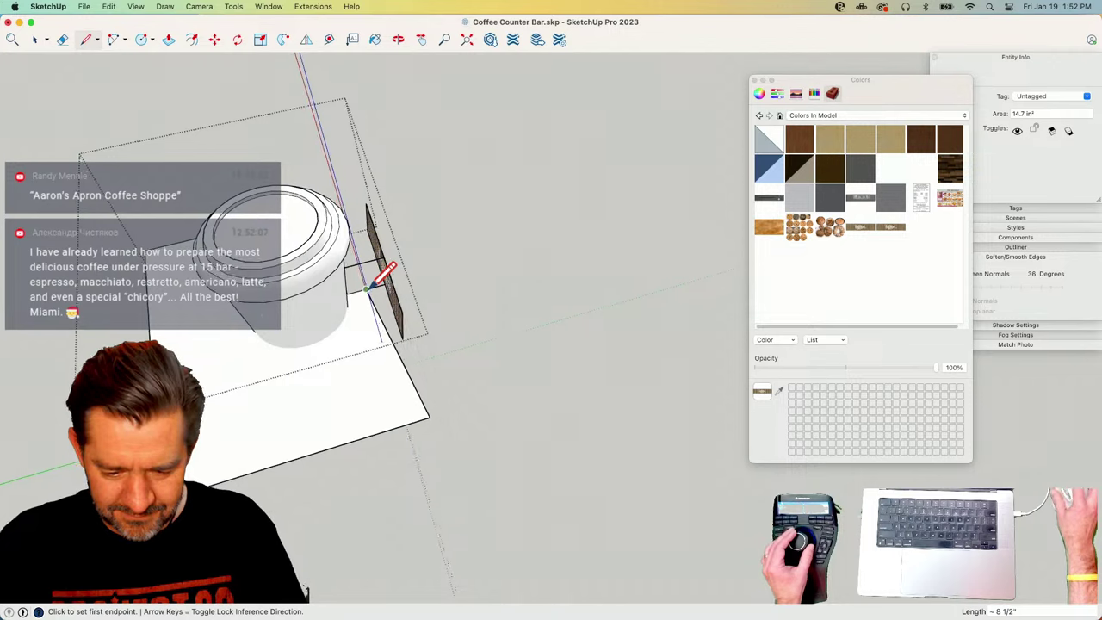
Square off the horizontal face's notched edge beside the sign with a straight line and erase the leftover diagonal.
{"action": "key", "text": "space"}
{"action": "left_click", "coordinate": [355, 312]}
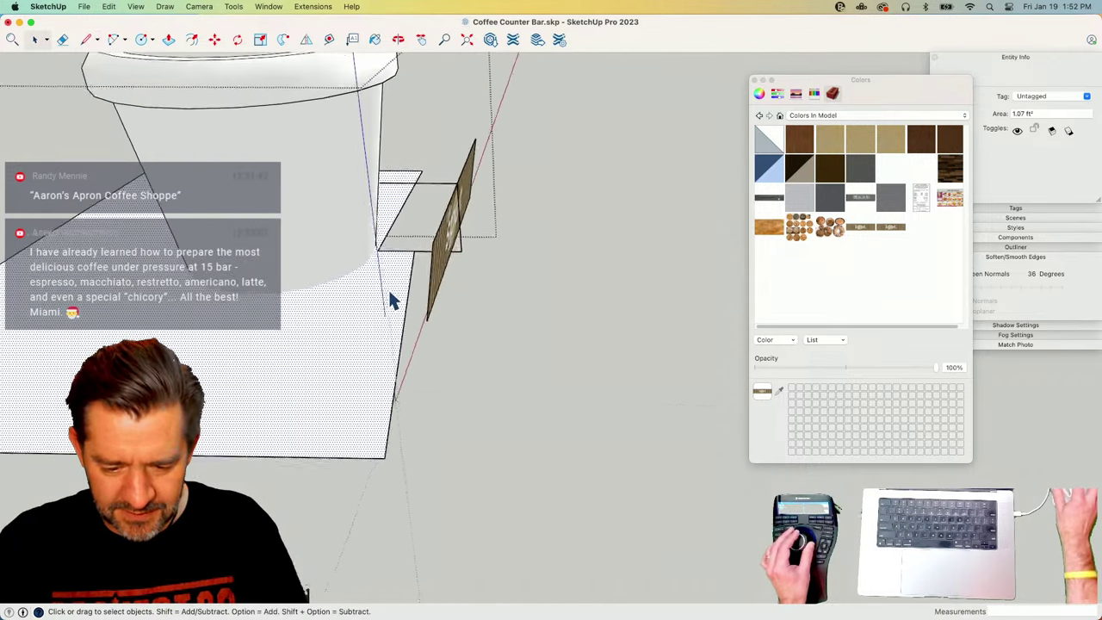
{"action": "key", "text": "m"}
{"action": "key", "text": "l"}
{"action": "left_click", "coordinate": [333, 277]}
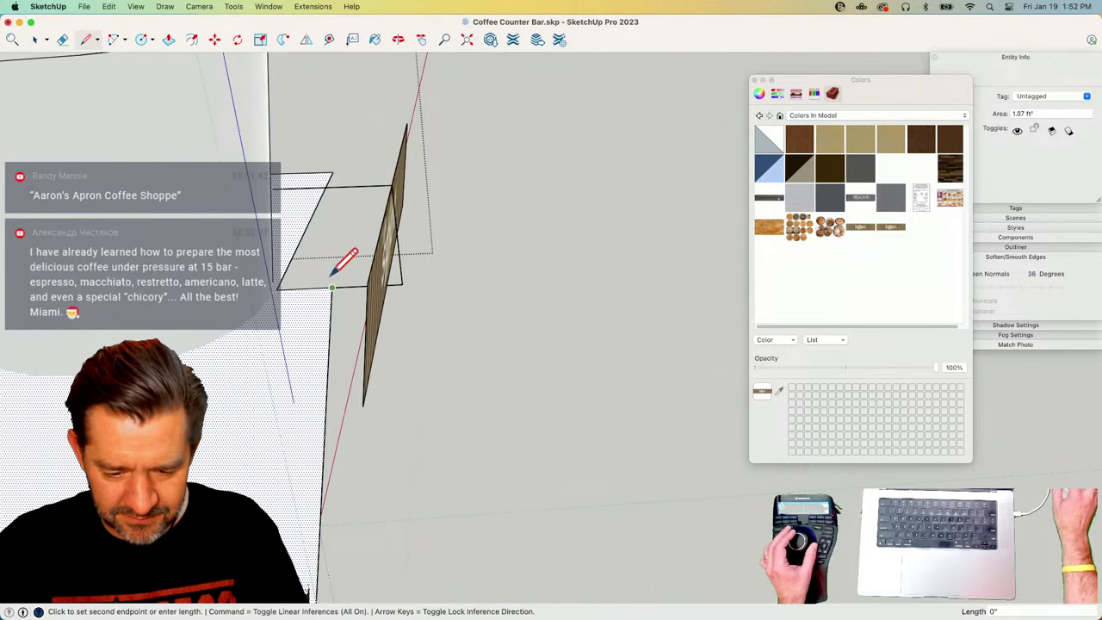
{"action": "left_click", "coordinate": [334, 172]}
{"action": "key", "text": "e"}
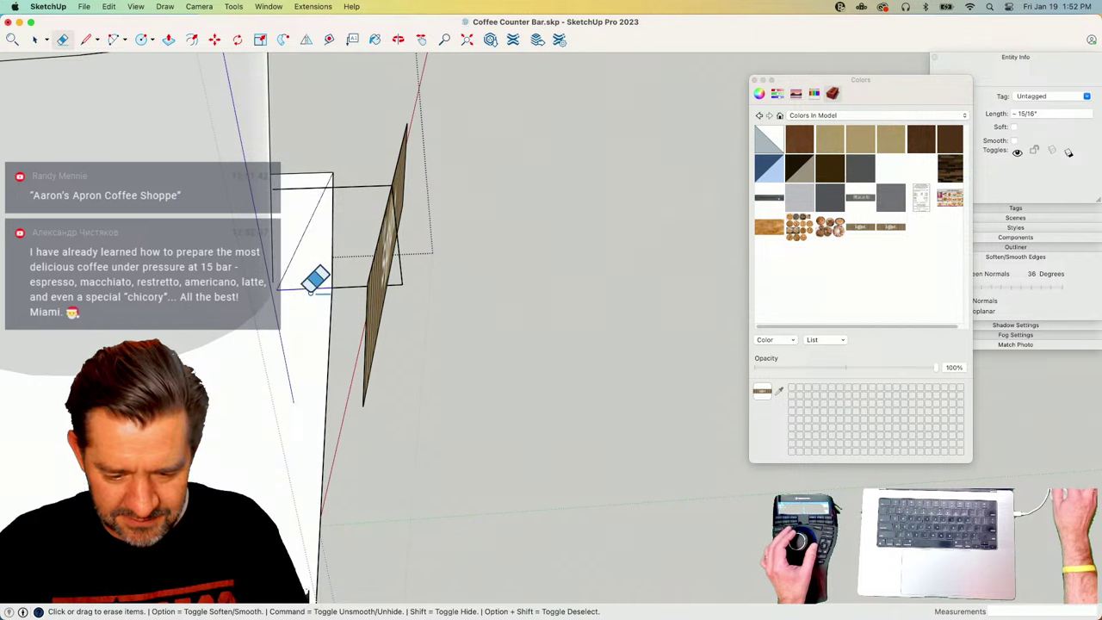
{"action": "left_click", "coordinate": [300, 234]}
Copy the horizontal face about 1 13/16" upward to the line level with the sign's top edge.
{"action": "key", "text": "space"}
{"action": "left_click", "coordinate": [331, 288]}
{"action": "key", "text": "m"}
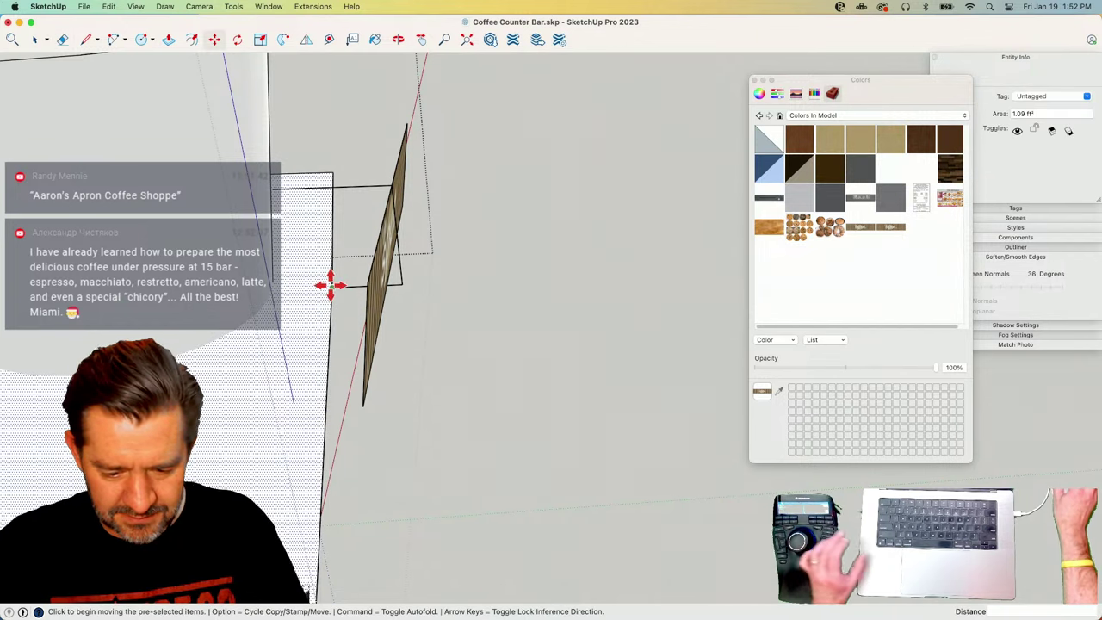
{"action": "left_click", "coordinate": [332, 286]}
{"action": "key", "text": "alt"}
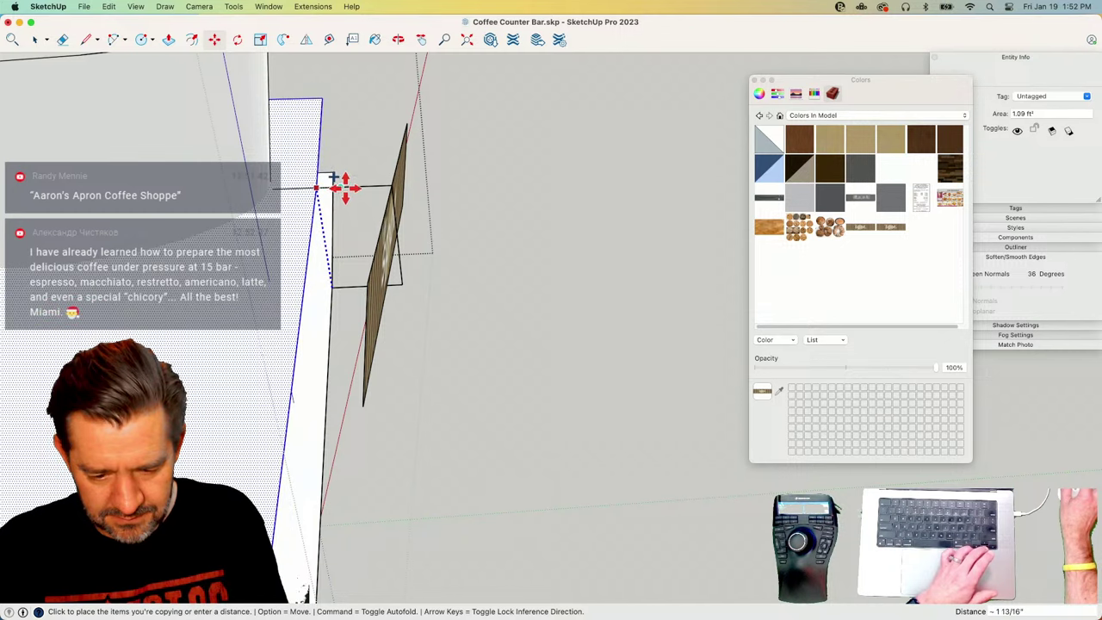
{"action": "left_click", "coordinate": [341, 186]}
{"action": "key", "text": "space"}
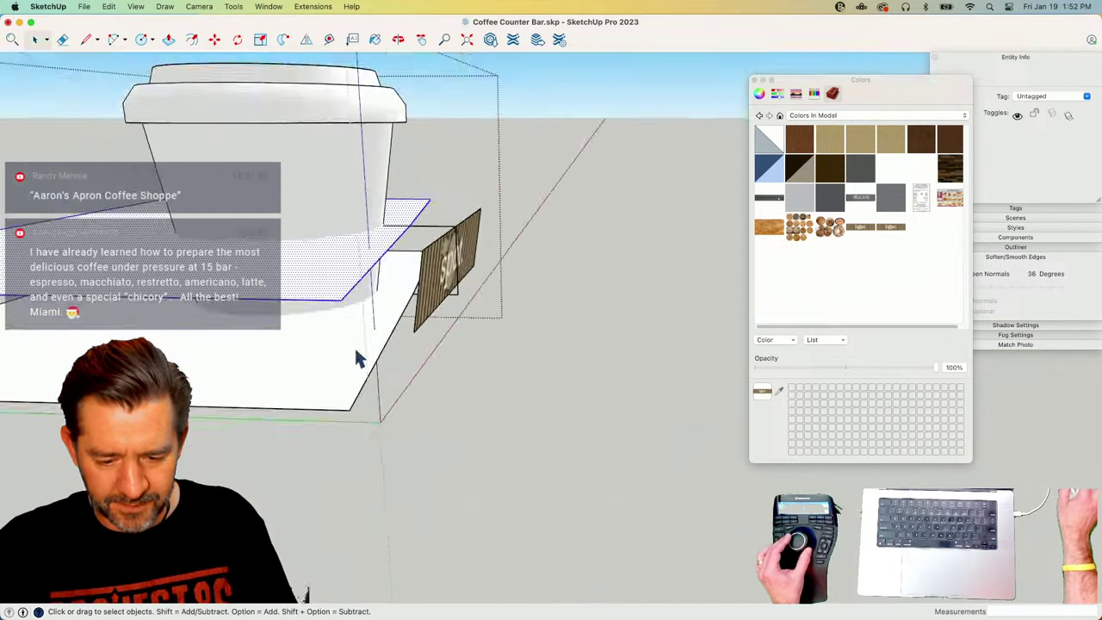
Intersect the cup body's surface with the model to cut both horizontal faces' outlines into it.
{"action": "right_click", "coordinate": [354, 248]}
{"action": "mouse_move", "coordinate": [405, 319]}
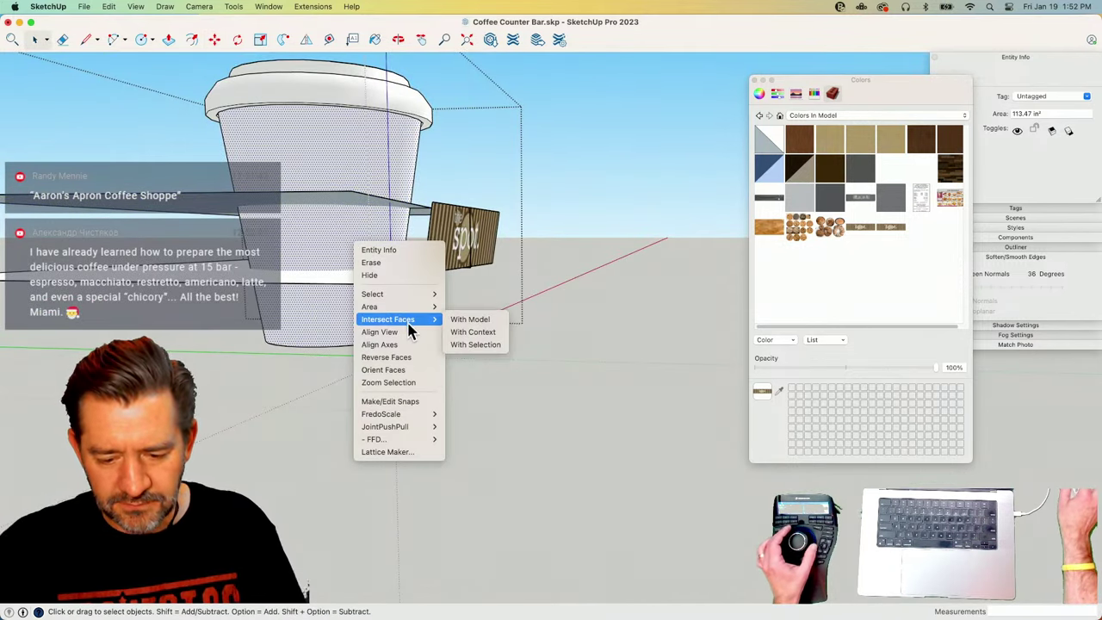
{"action": "left_click", "coordinate": [497, 320]}
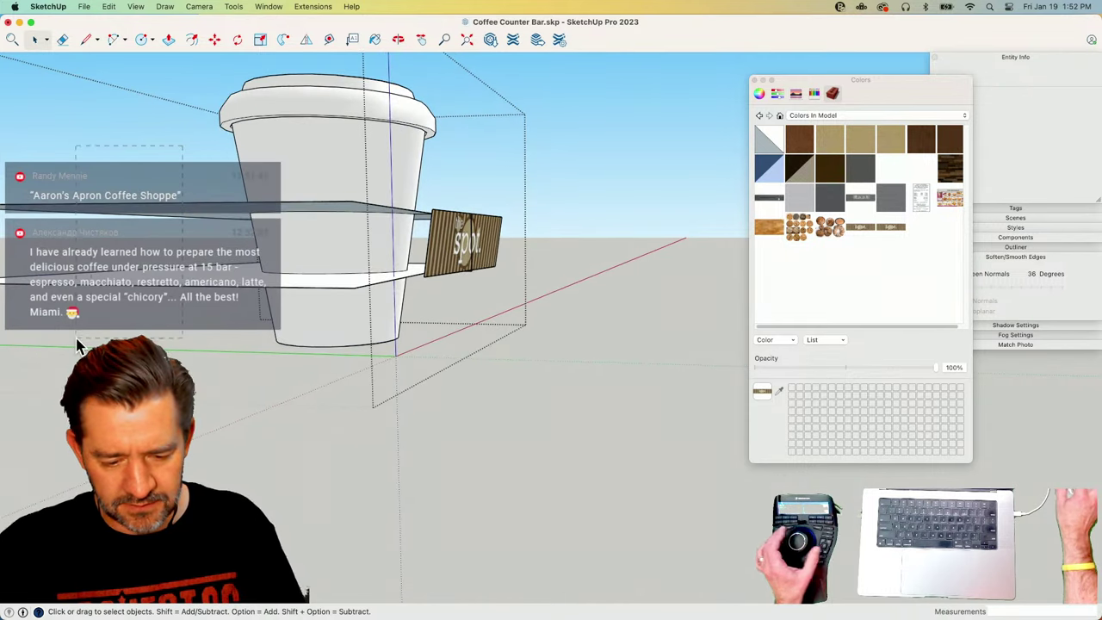
Delete the two horizontal cutting faces around the cup, leaving the band outlines on its surface.
{"action": "left_click_drag", "start_coordinate": [75, 339], "coordinate": [76, 341]}
{"action": "key", "text": "Delete"}
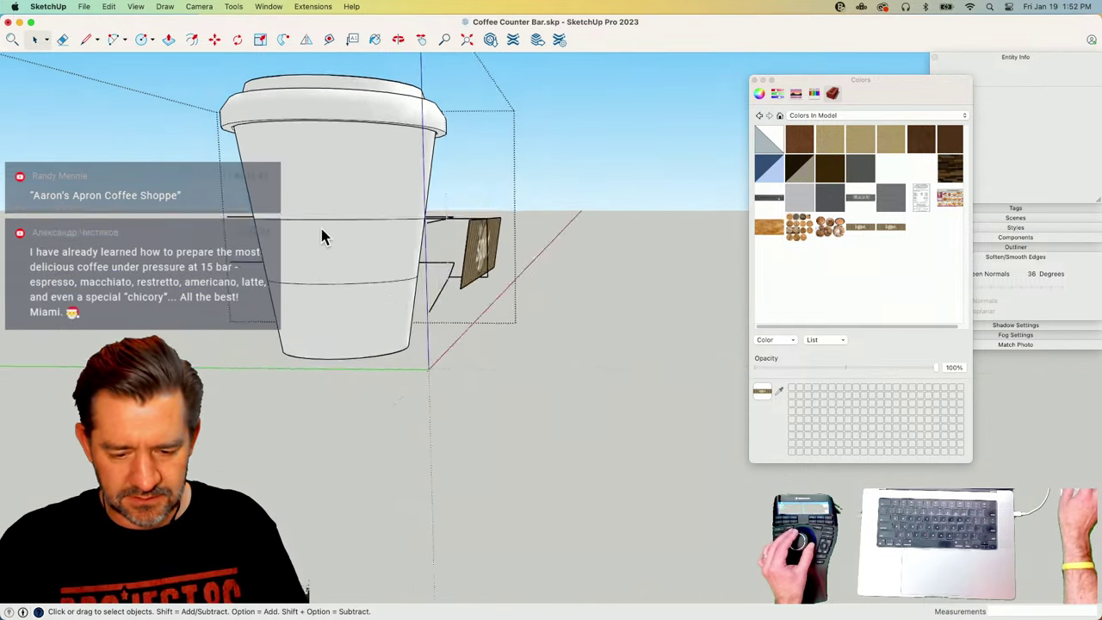
{"action": "left_click_drag", "start_coordinate": [256, 175], "coordinate": [179, 346]}
{"action": "key", "text": "Delete"}
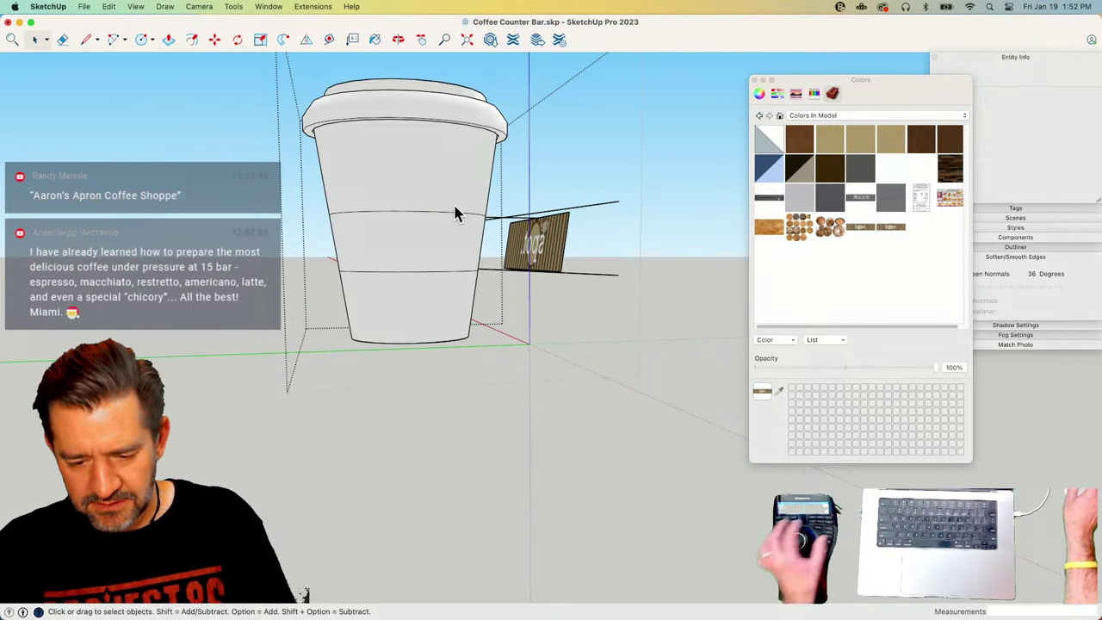
Erase the leftover construction lines between the cup and the sign face.
{"action": "key", "text": "e"}
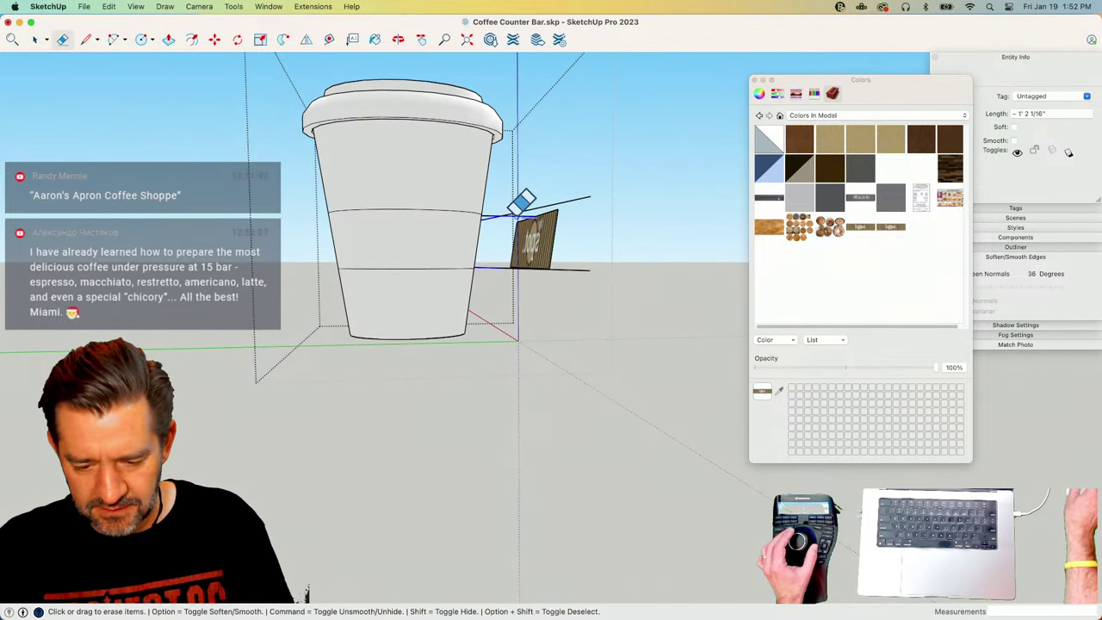
{"action": "left_click_drag", "start_coordinate": [511, 213], "coordinate": [514, 207]}
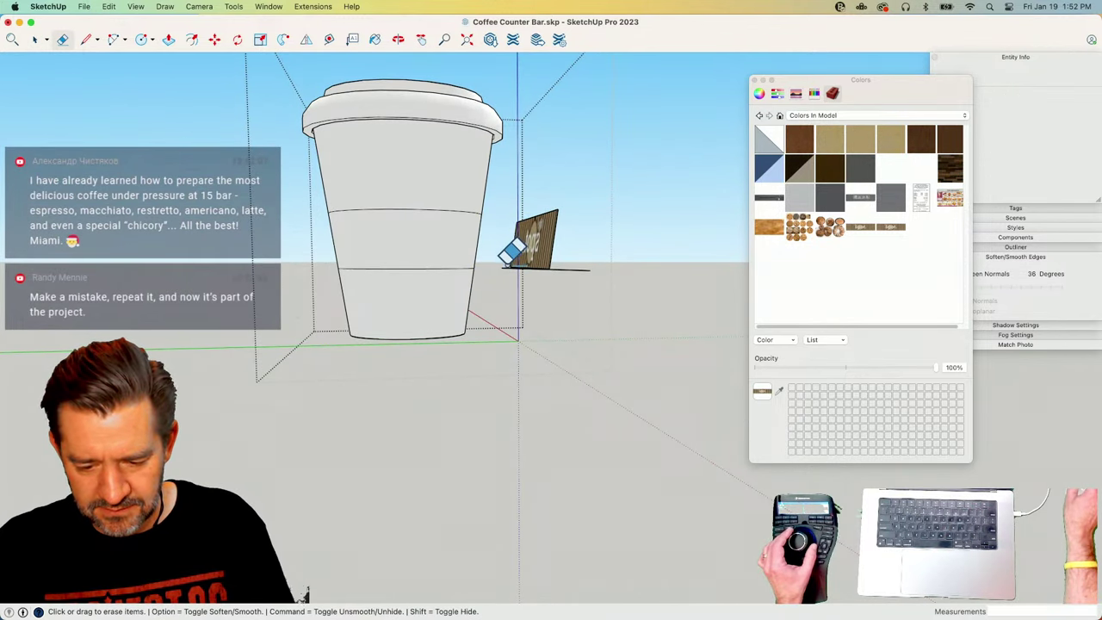
{"action": "key", "text": "space"}
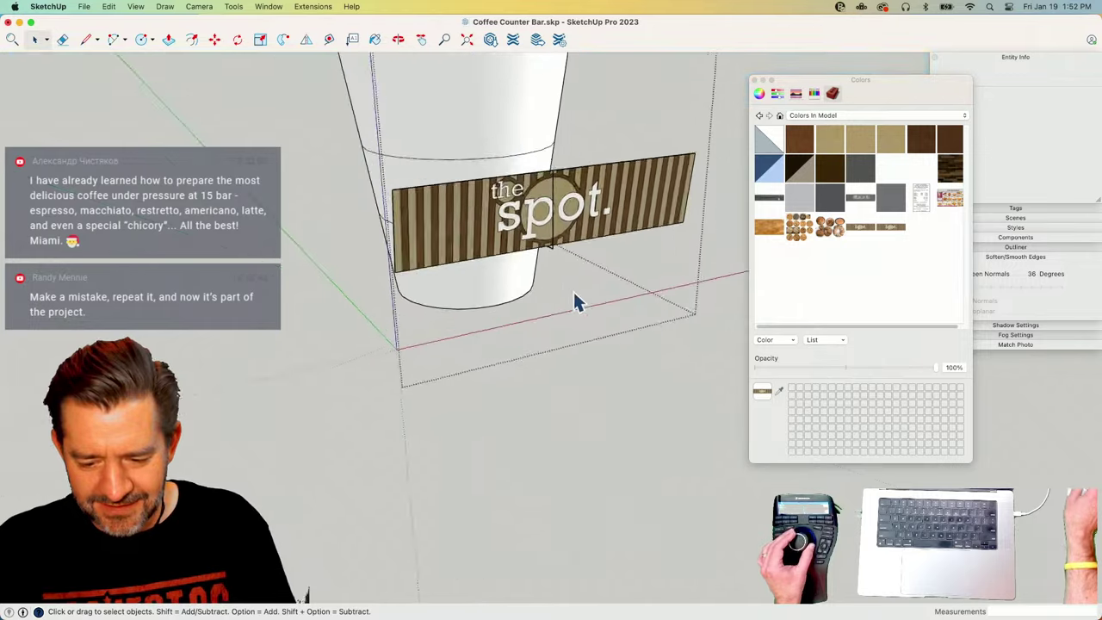
{"action": "key", "text": "e"}
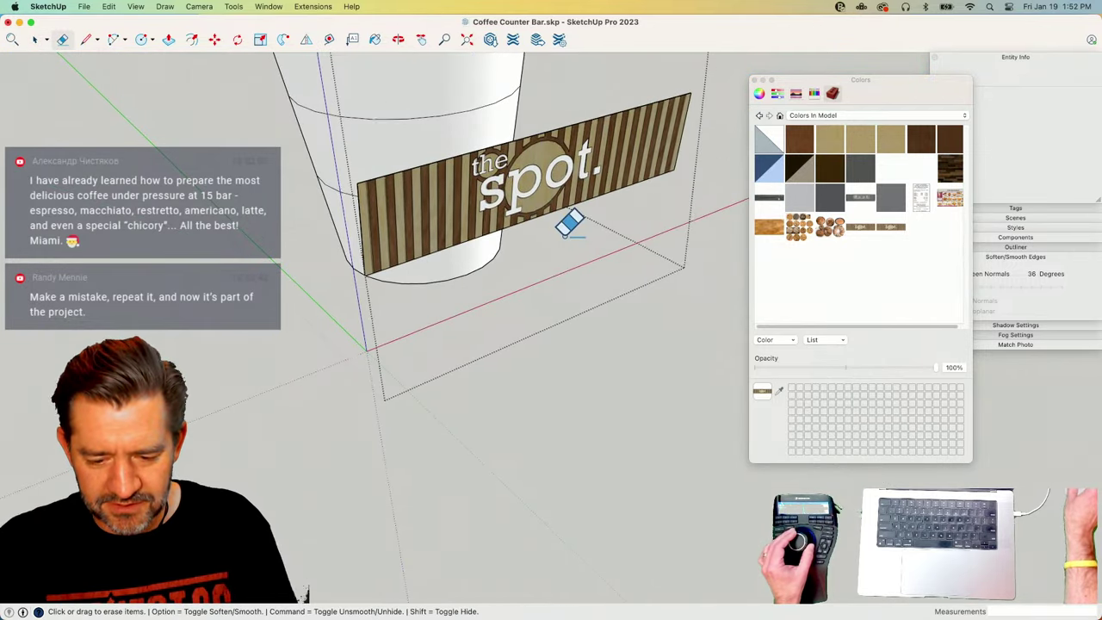
Try painting the cup's middle band with the texture sampled from the sign face.
{"action": "key", "text": "b"}
{"action": "key", "text": "super"}
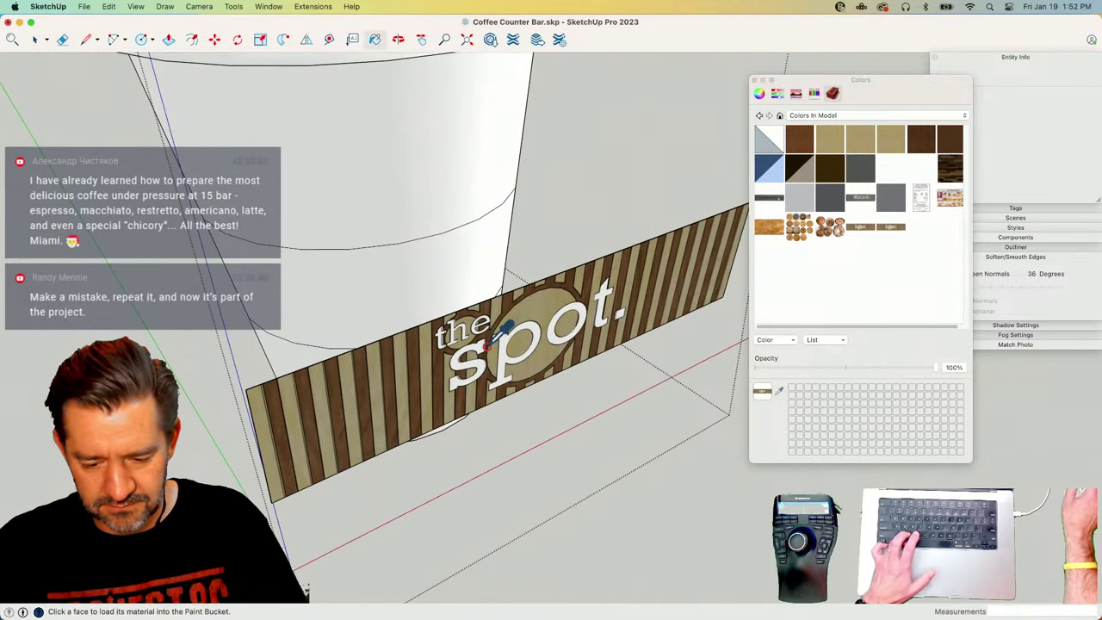
{"action": "left_click", "coordinate": [487, 346], "text": "super"}
{"action": "left_click", "coordinate": [464, 270]}
{"action": "key", "text": "space"}
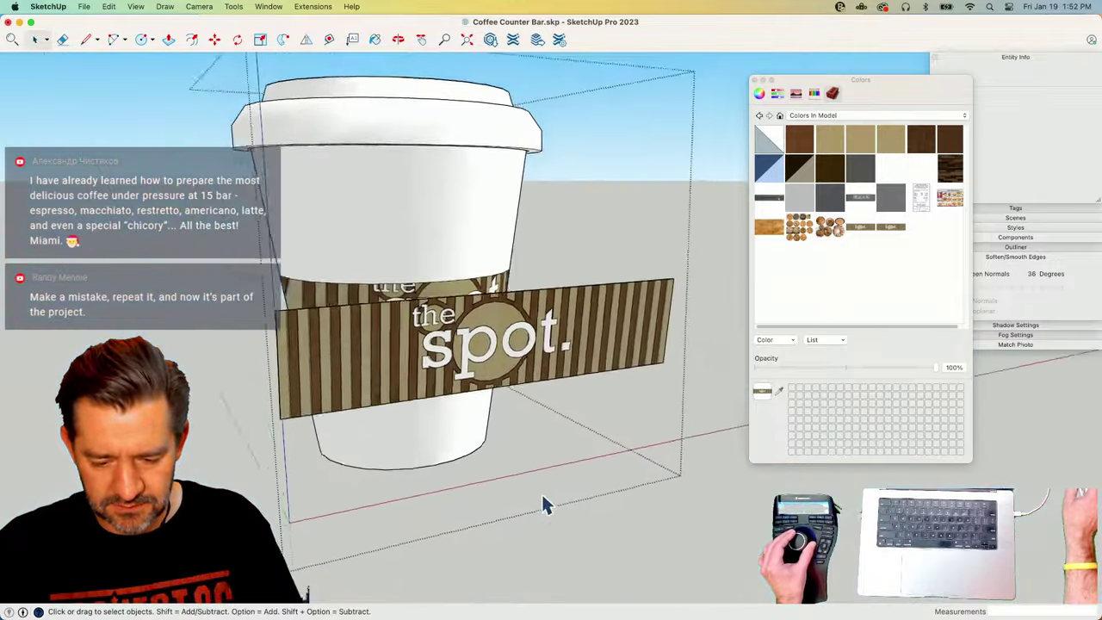
{"action": "key", "text": "super+z"}
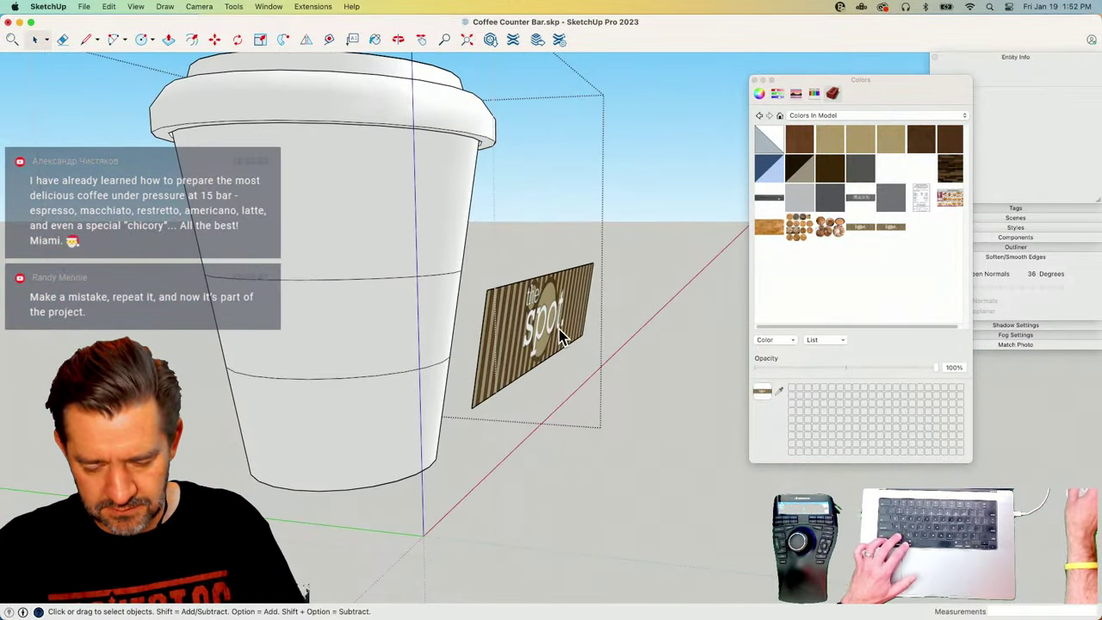
Move the sign face down 1/4" in front of the cup.
{"action": "left_click", "coordinate": [539, 338]}
{"action": "key", "text": "m"}
{"action": "left_click", "coordinate": [535, 335]}
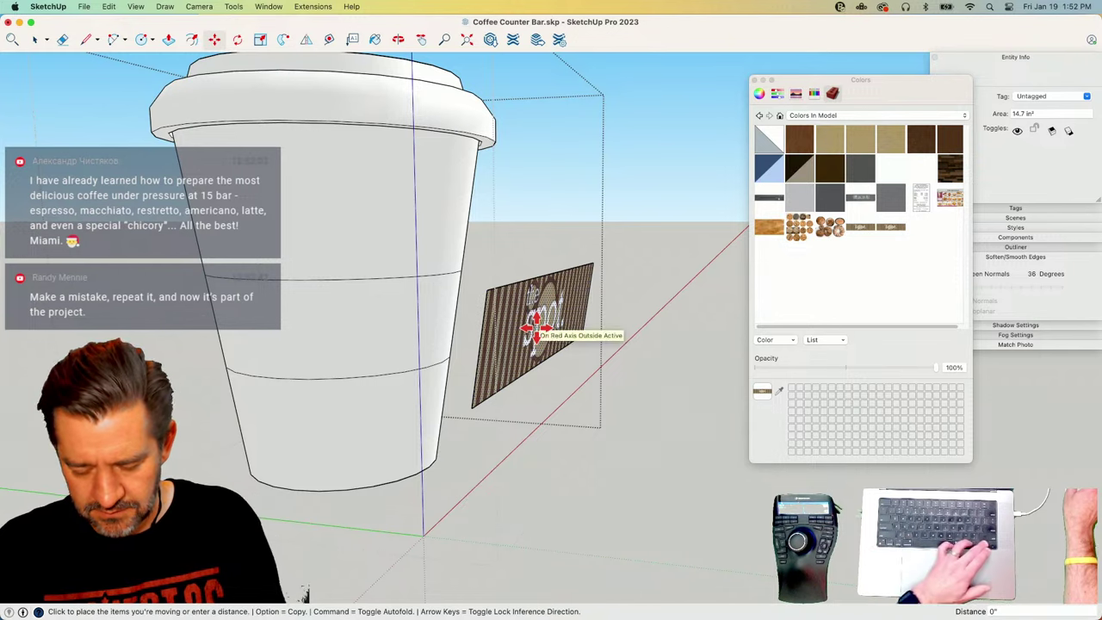
{"action": "key", "text": "Escape"}
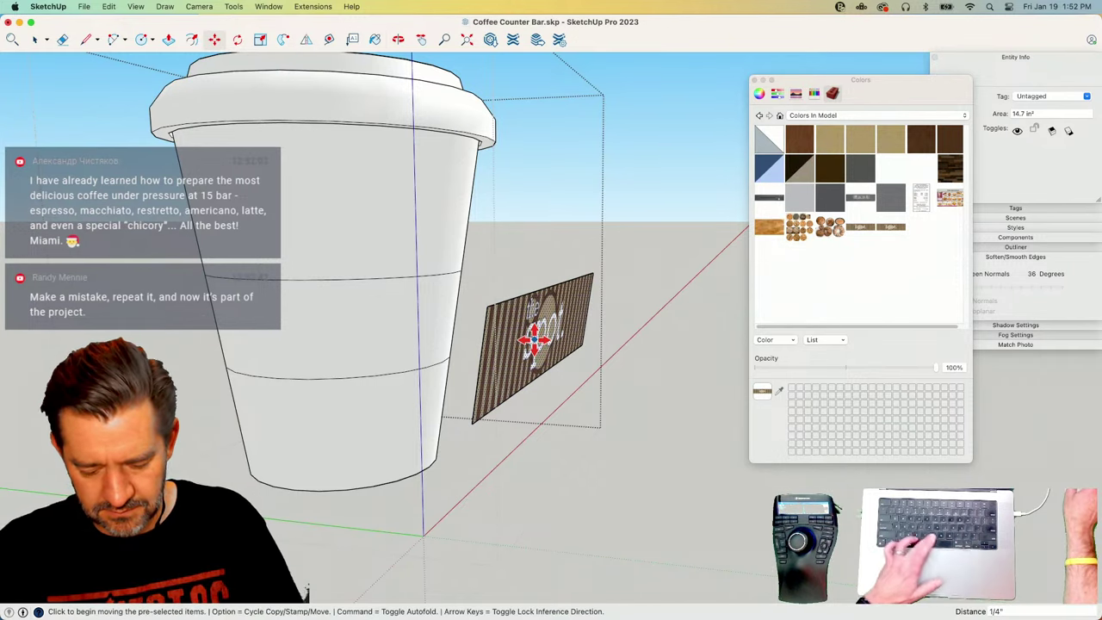
Paint the cup's middle band with the texture sampled from the sign face.
{"action": "key", "text": "b"}
{"action": "left_click", "coordinate": [506, 329], "text": "super"}
{"action": "left_click", "coordinate": [443, 297]}
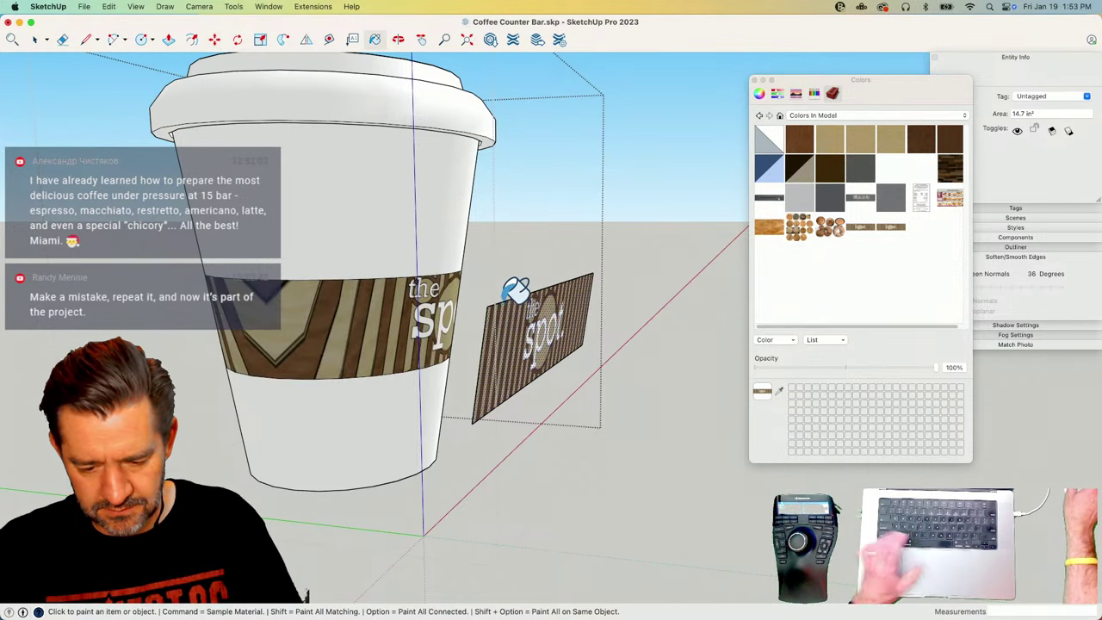
{"action": "key", "text": "space"}
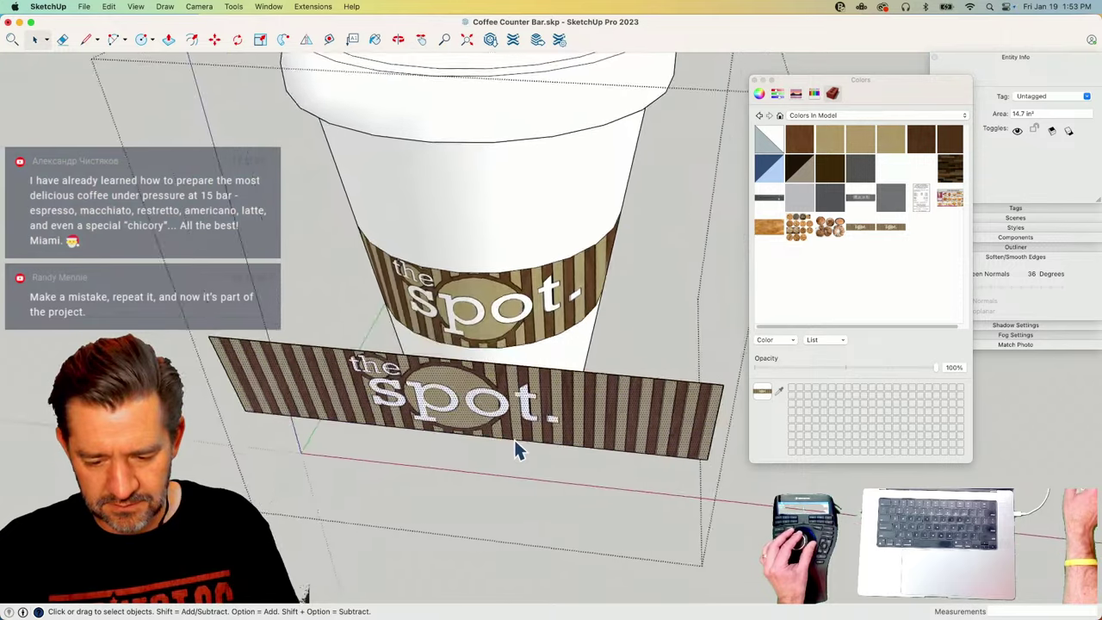
Erase the sign face standing in front of the cup.
{"action": "key", "text": "e"}
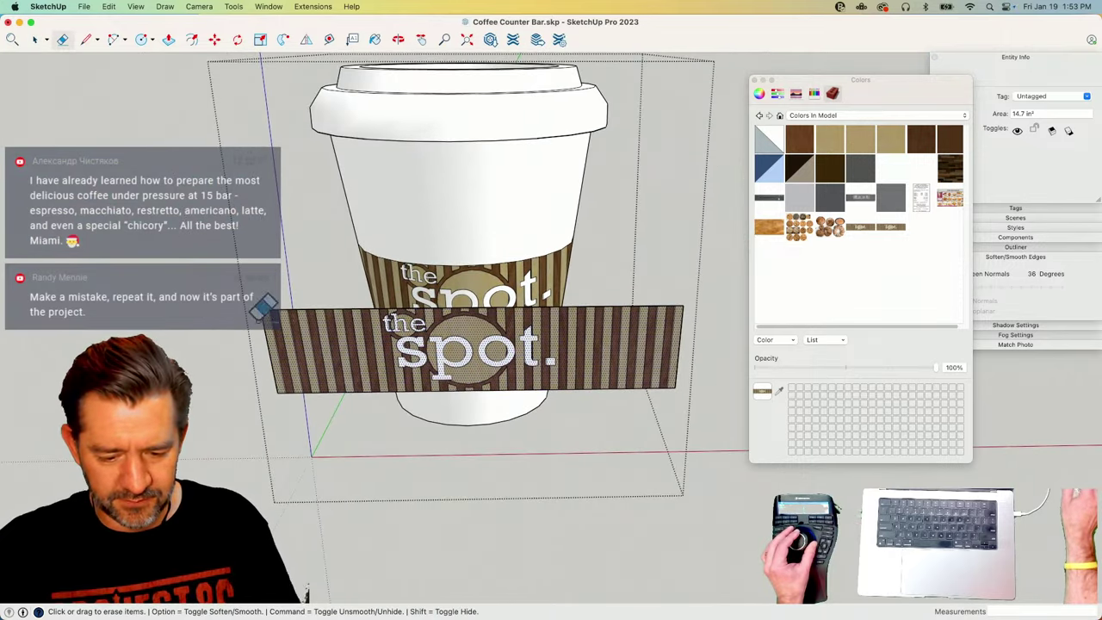
{"action": "left_click", "coordinate": [263, 318]}
{"action": "left_click", "coordinate": [290, 385]}
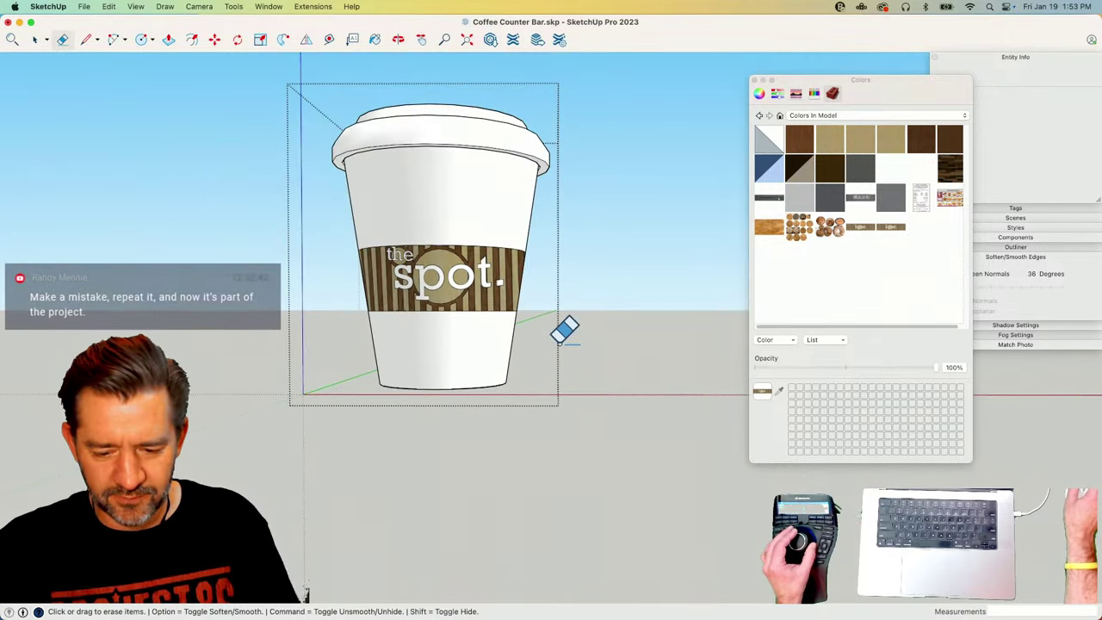
Exit the cup's editing context back to the whole counter model and close the Colors window.
{"action": "key", "text": "space"}
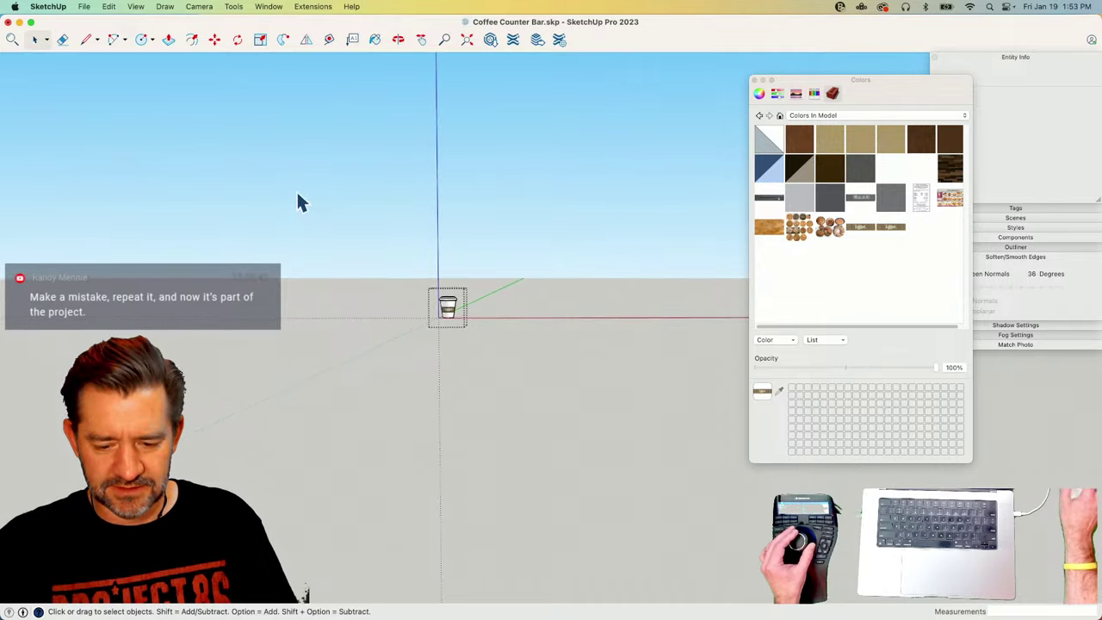
{"action": "left_click", "coordinate": [259, 134]}
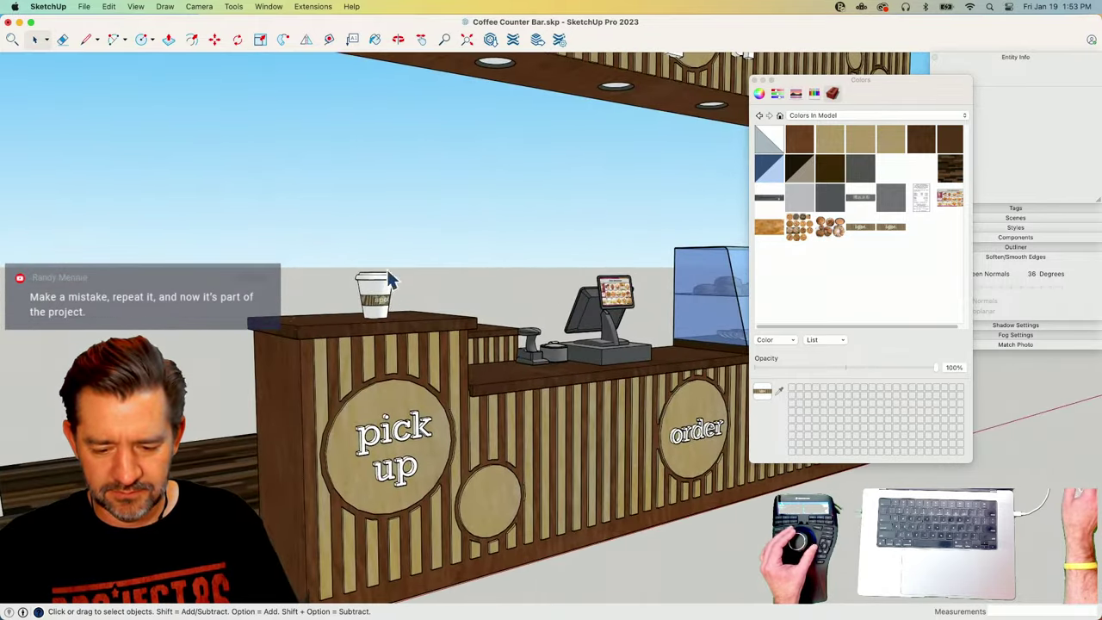
{"action": "left_click", "coordinate": [528, 200]}
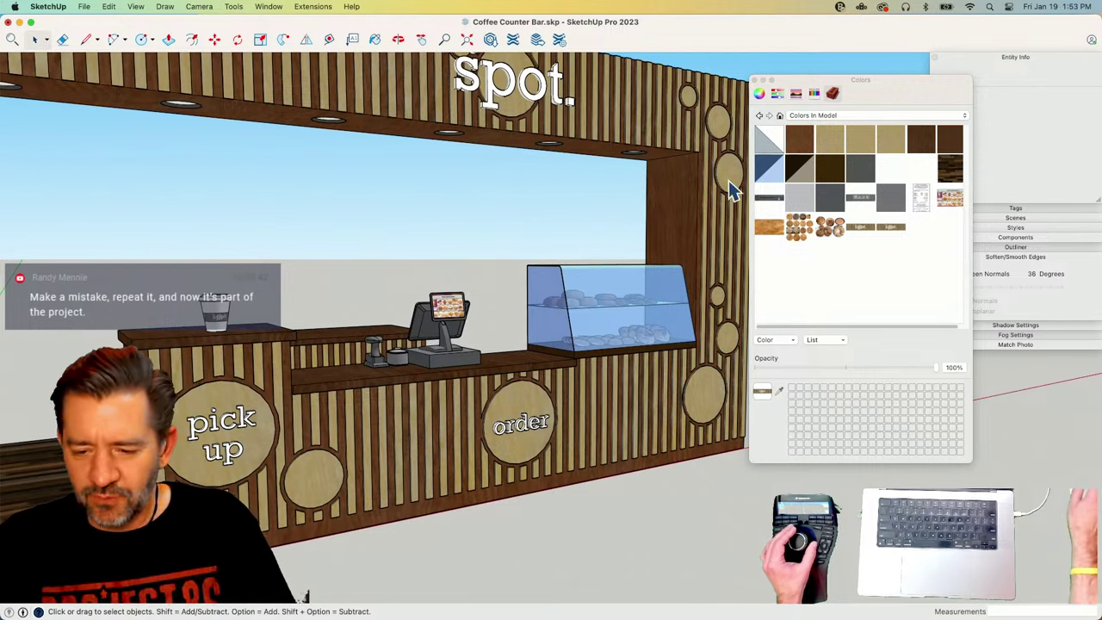
{"action": "left_click", "coordinate": [754, 80]}
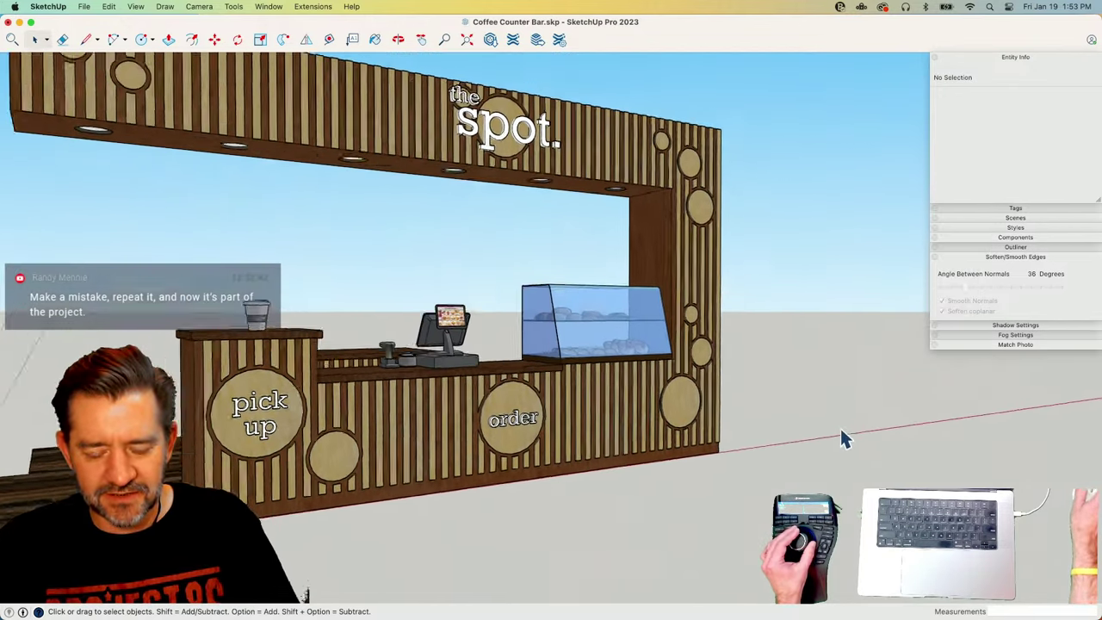
Switch to the open CoffeeShop_OuterShell-AD model.
{"action": "left_click", "coordinate": [268, 7]}
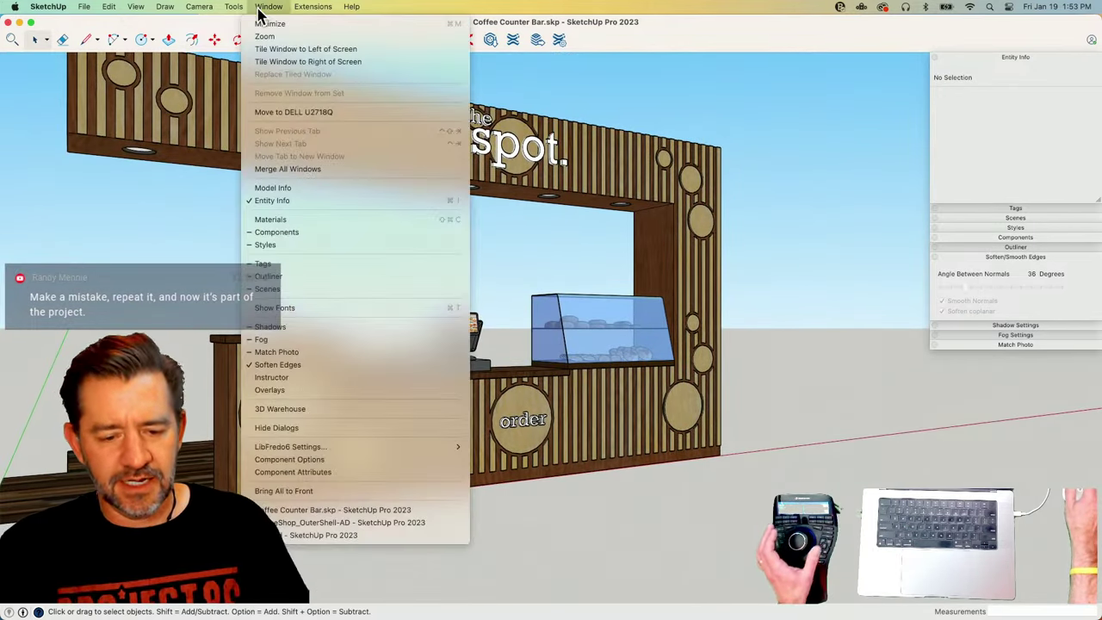
{"action": "left_click", "coordinate": [317, 512]}
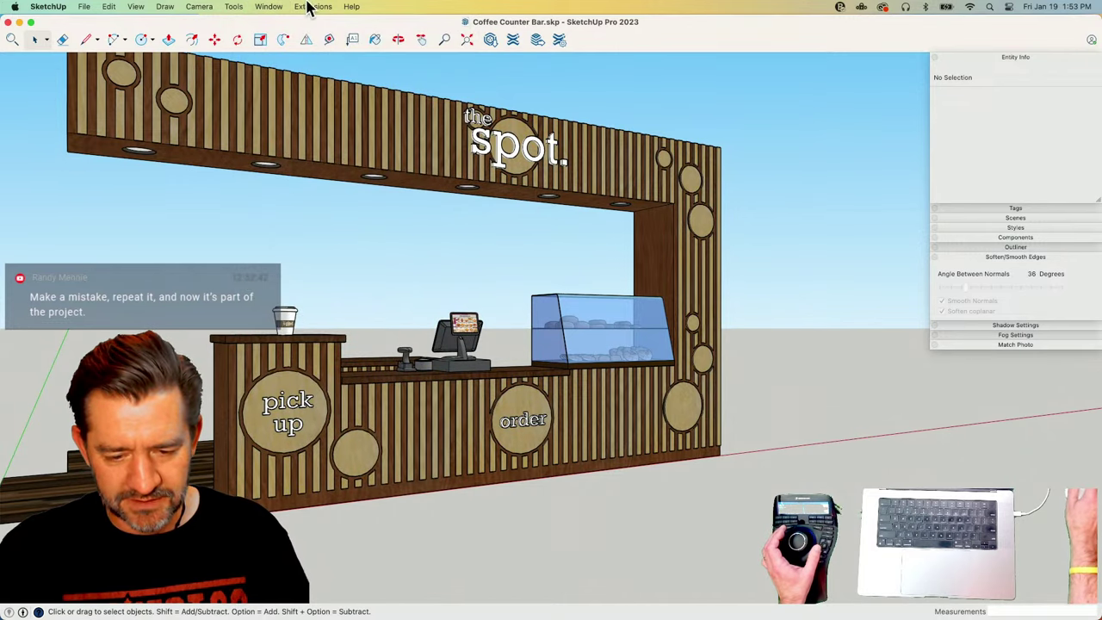
{"action": "left_click", "coordinate": [308, 7]}
{"action": "mouse_move", "coordinate": [268, 7]}
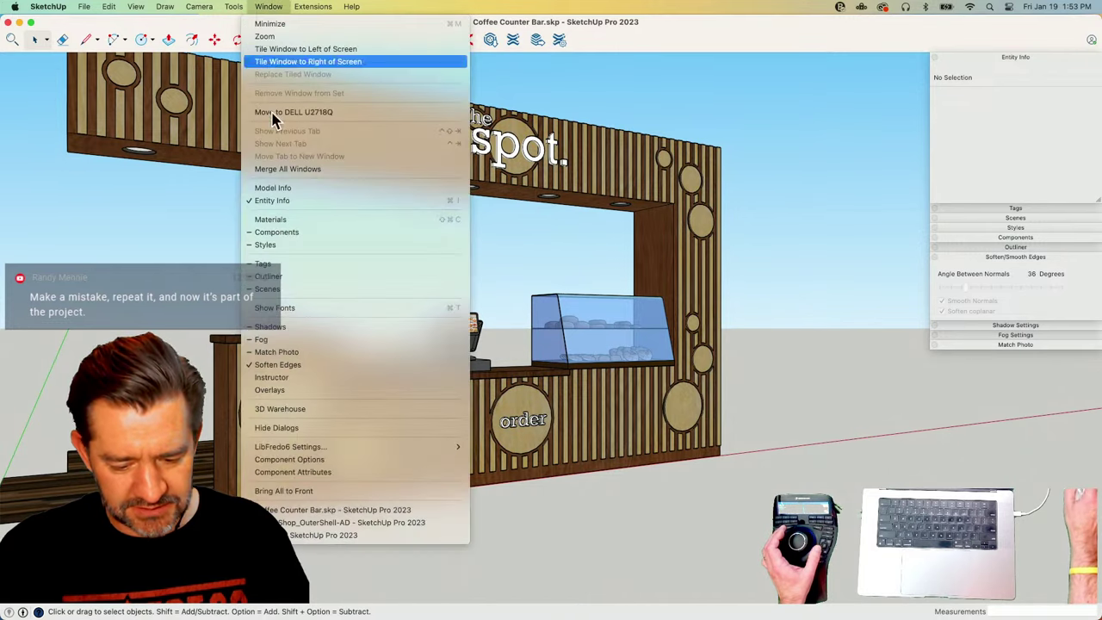
{"action": "left_click", "coordinate": [340, 523]}
Reload the Coffee Counter Bar component inside the shop from the Desktop file Coffee Counter Bar.skp and deselect it.
{"action": "scroll", "coordinate": [732, 290], "scroll_direction": "up", "scroll_amount": 5}
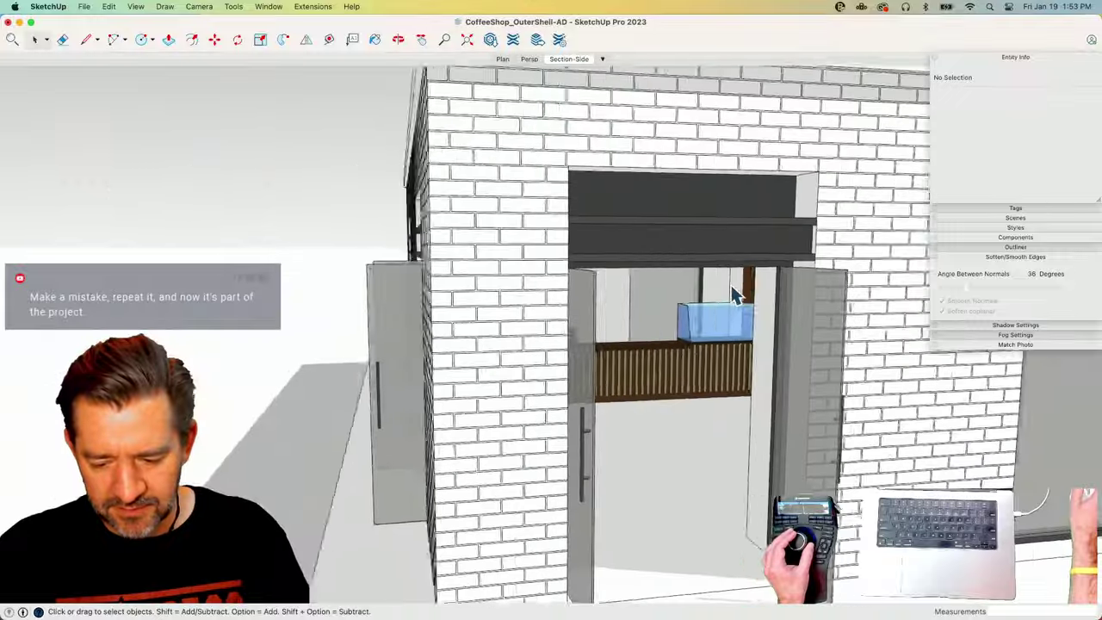
{"action": "scroll", "coordinate": [732, 290], "scroll_direction": "up", "scroll_amount": 10}
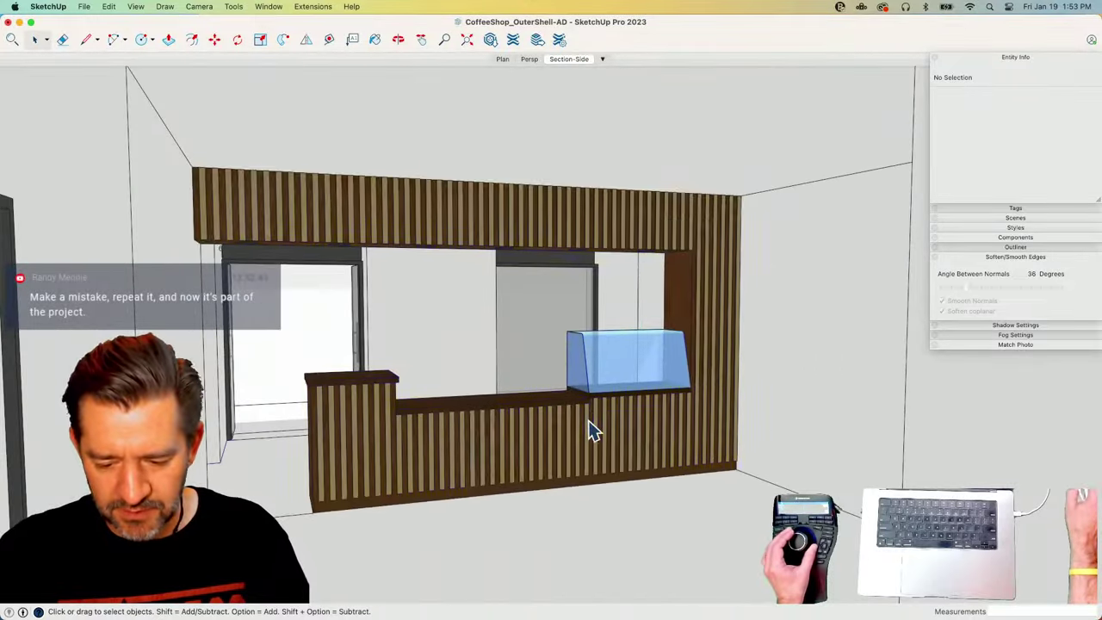
{"action": "left_click", "coordinate": [591, 431]}
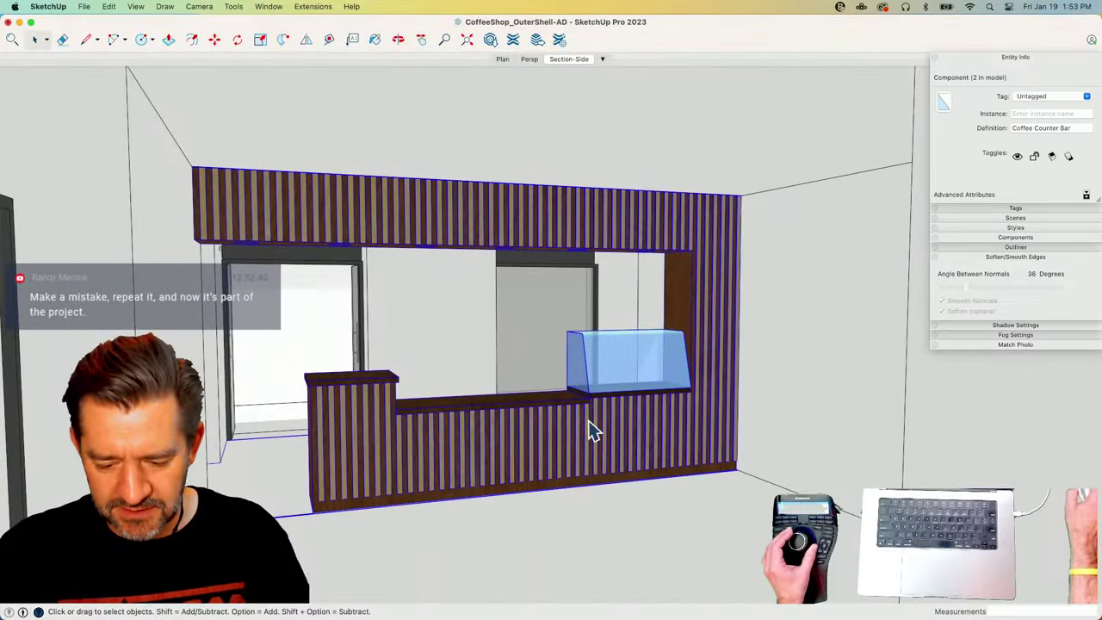
{"action": "right_click", "coordinate": [591, 430]}
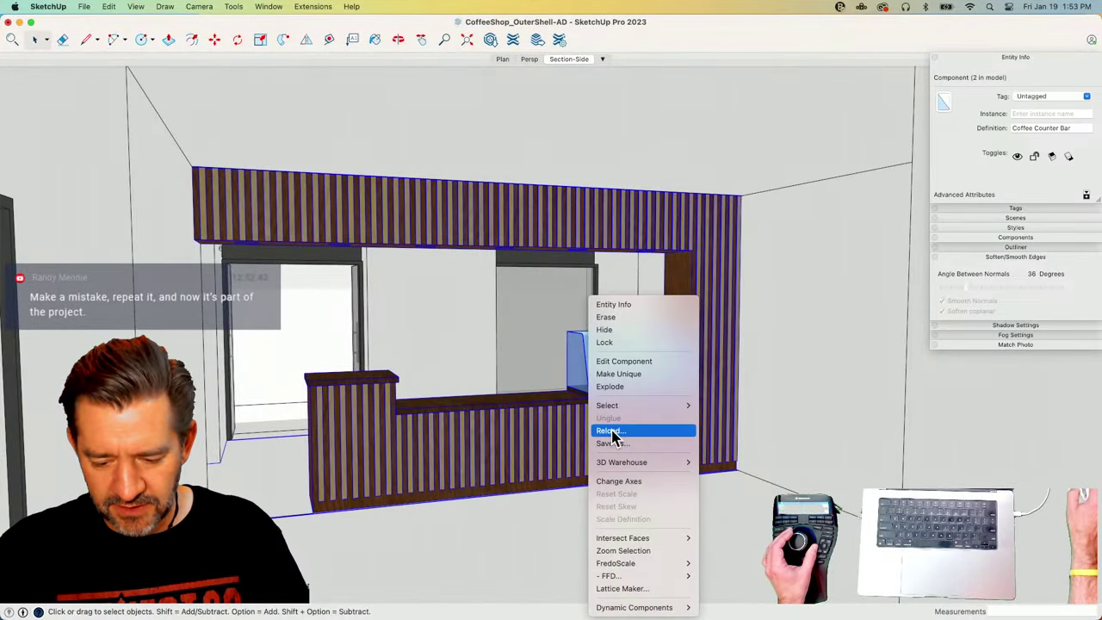
{"action": "left_click", "coordinate": [611, 430]}
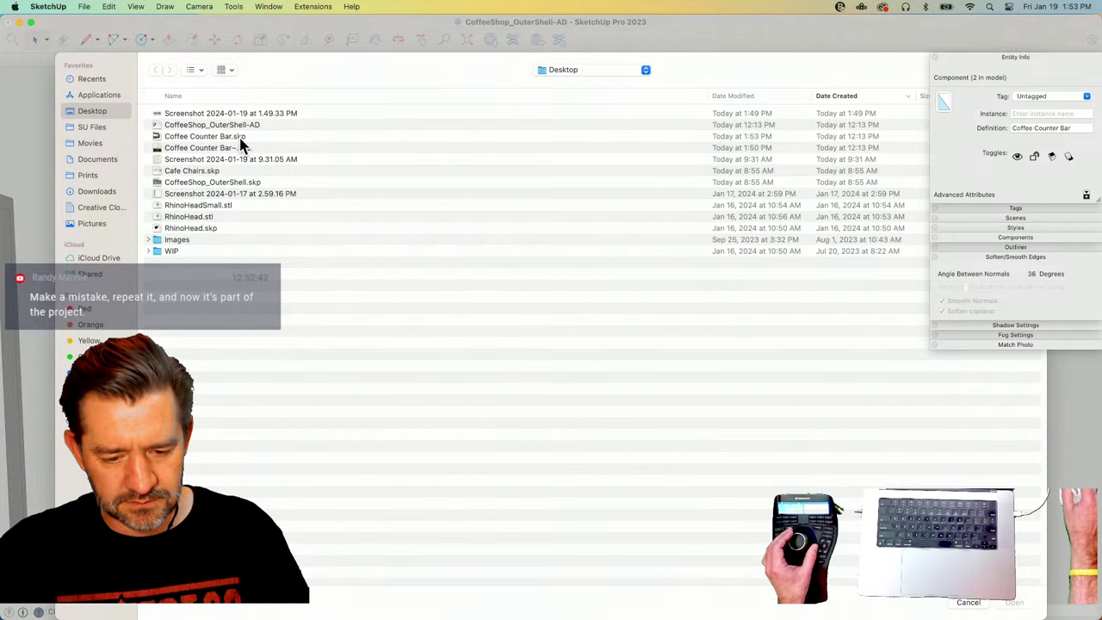
{"action": "left_click", "coordinate": [240, 138]}
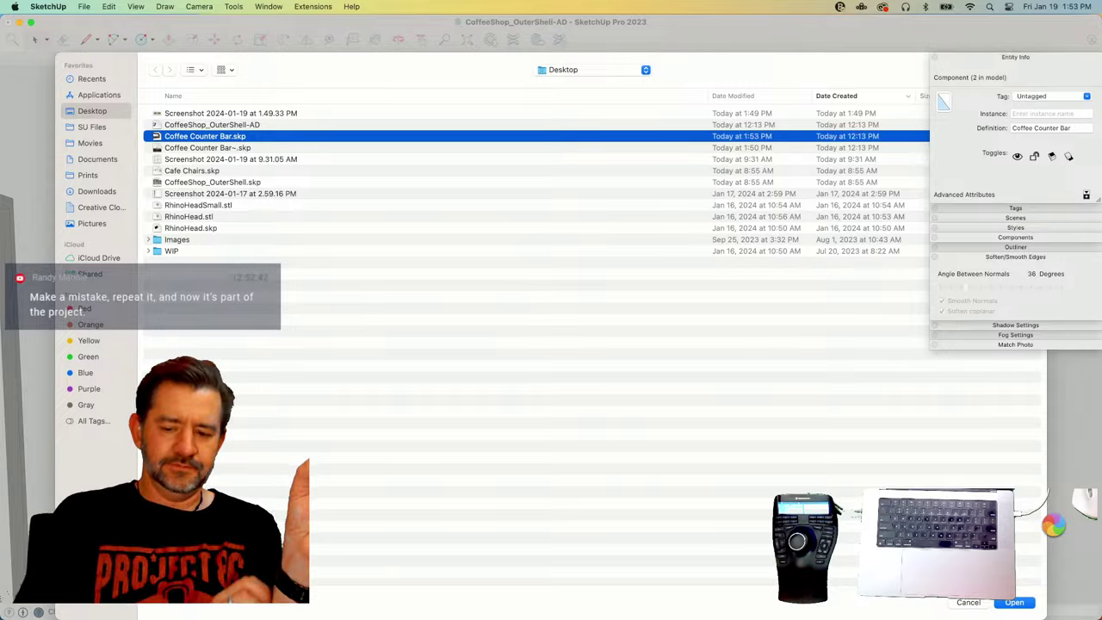
{"action": "key", "text": "Return"}
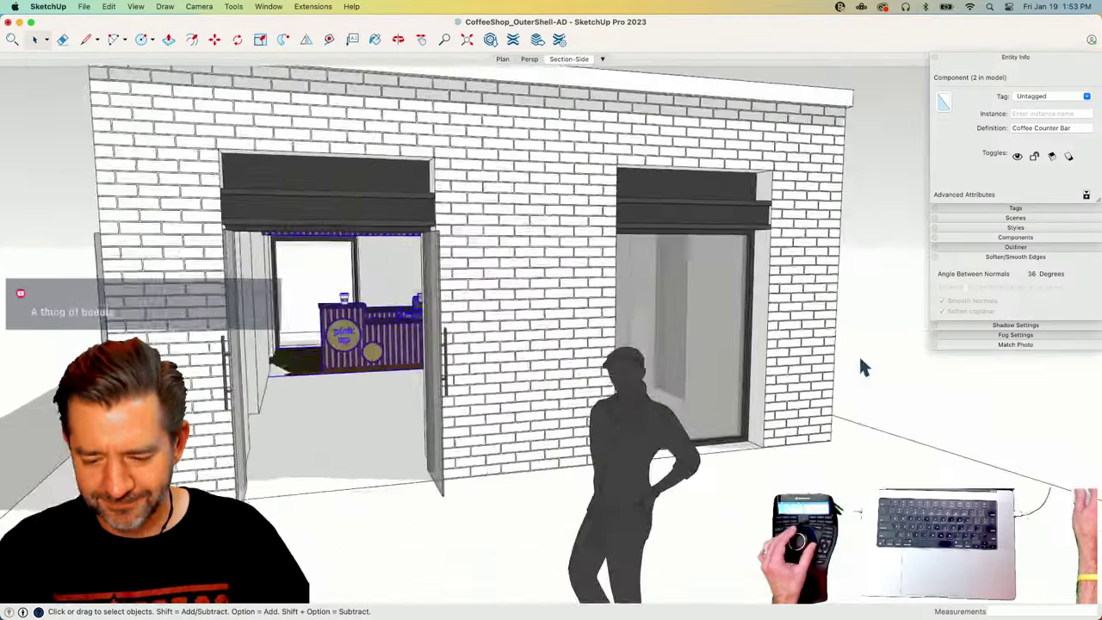
{"action": "left_click", "coordinate": [859, 359]}
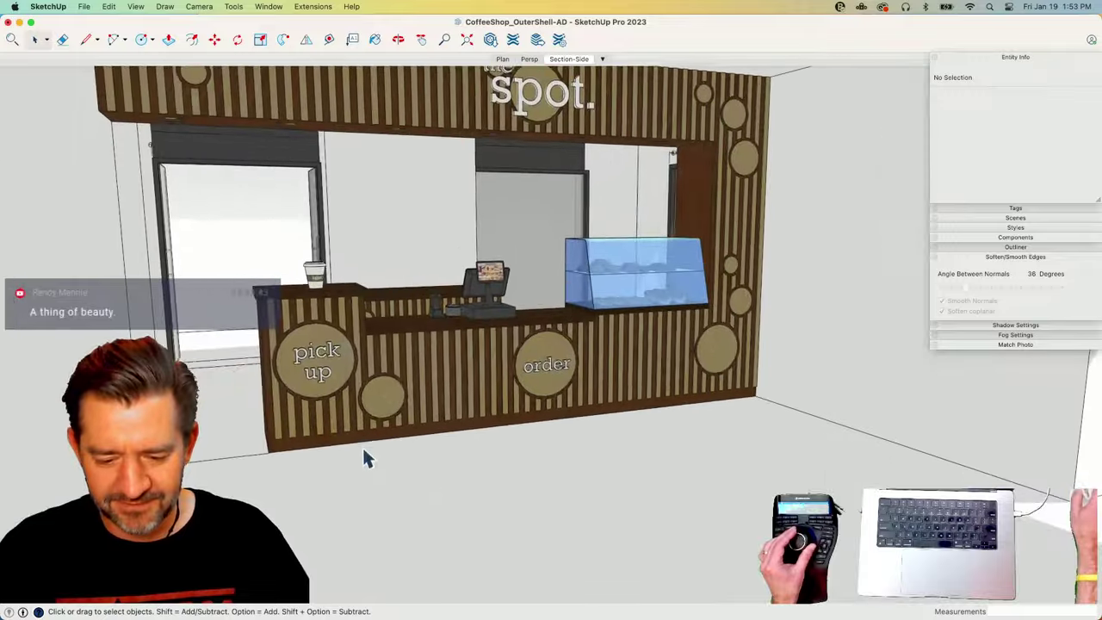
{"action": "left_click", "coordinate": [454, 500]}
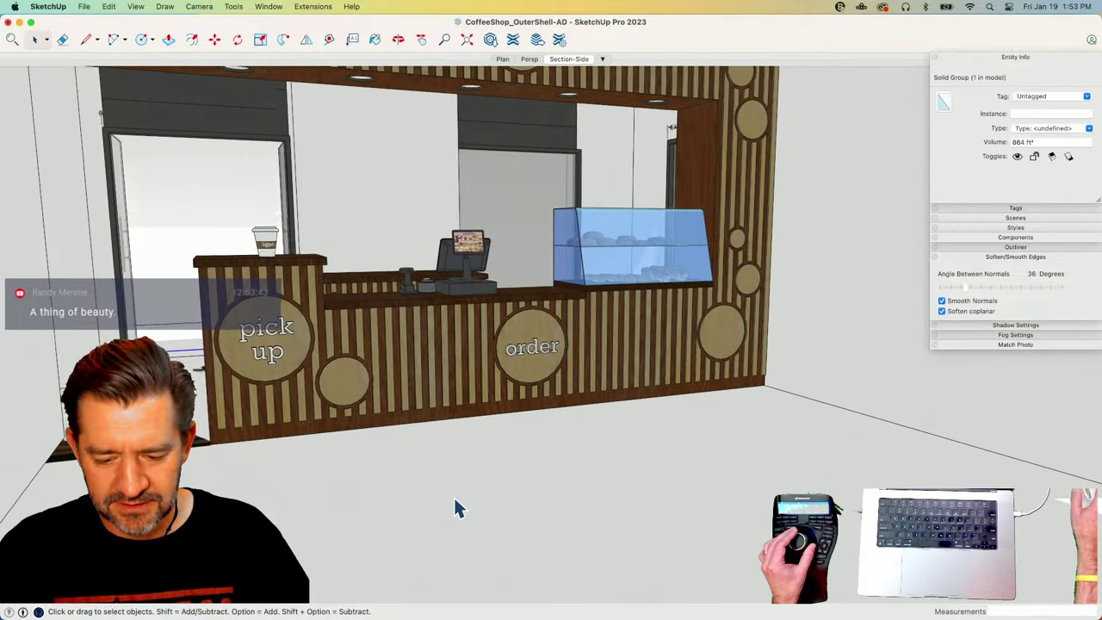